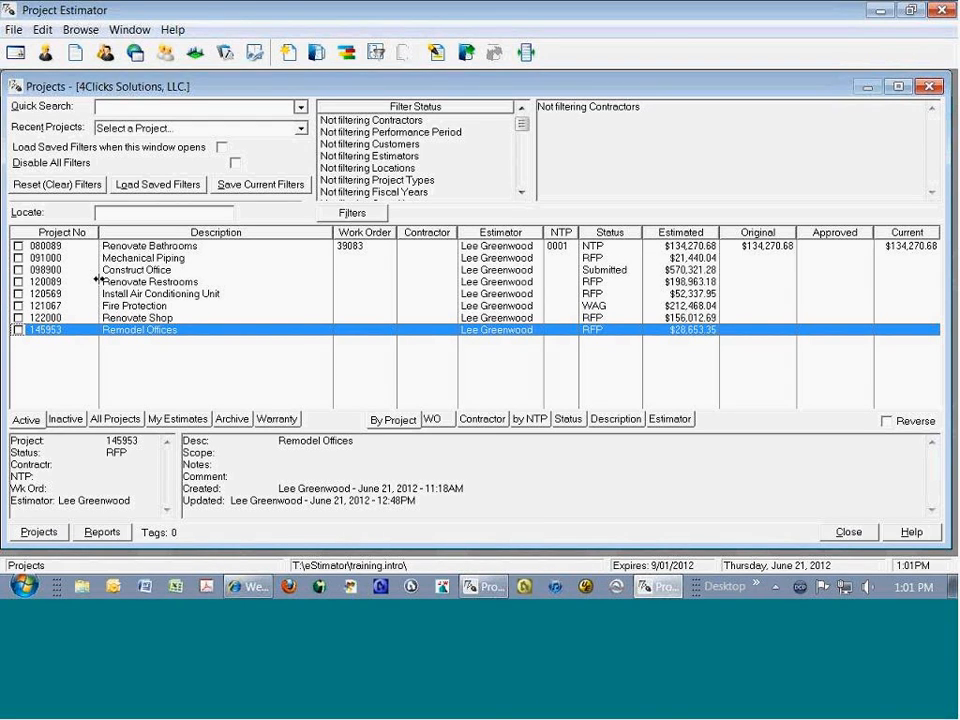
# Step: Look through the Fire Protection, Renovate Shop and Remodel Offices entries in the active projects list
pyautogui.click(166, 306)
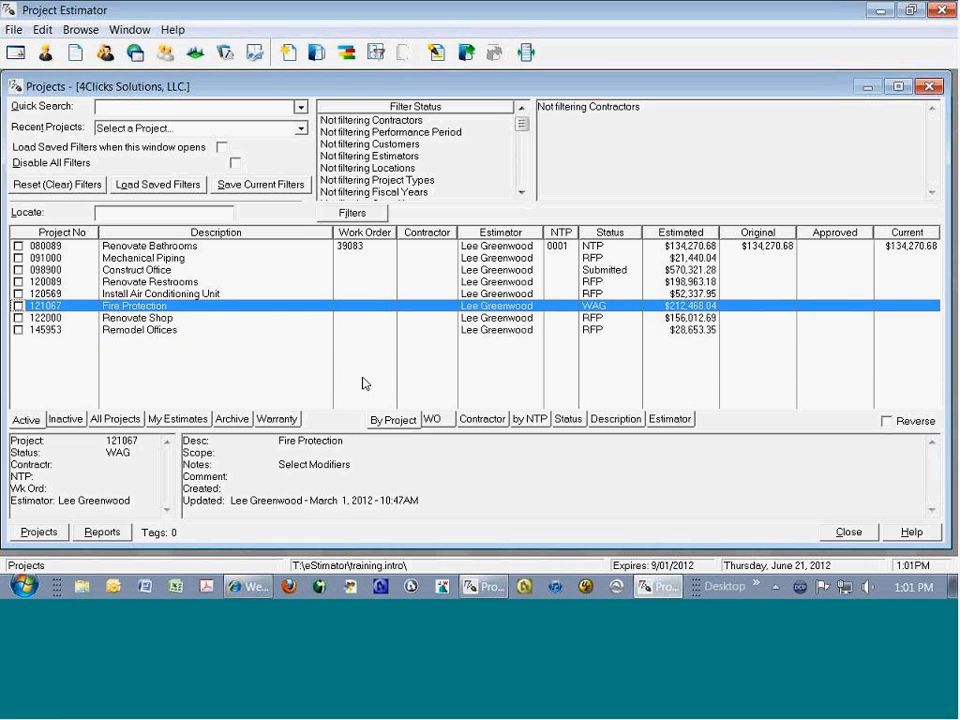
pyautogui.press('Down')
pyautogui.press('Down')
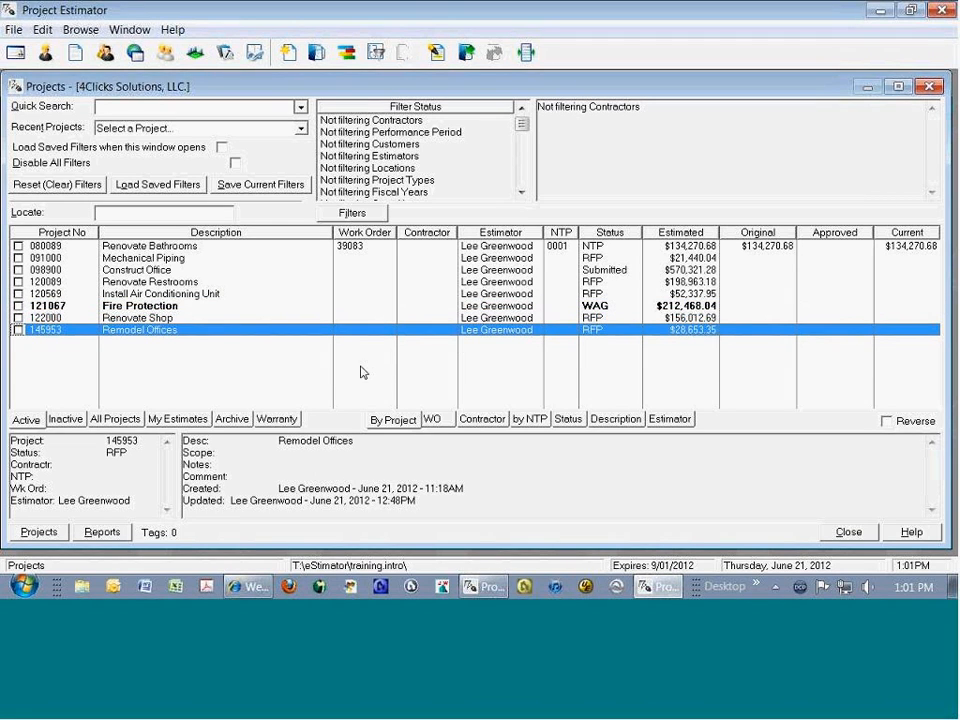
pyautogui.press('Up')
pyautogui.press('Up')
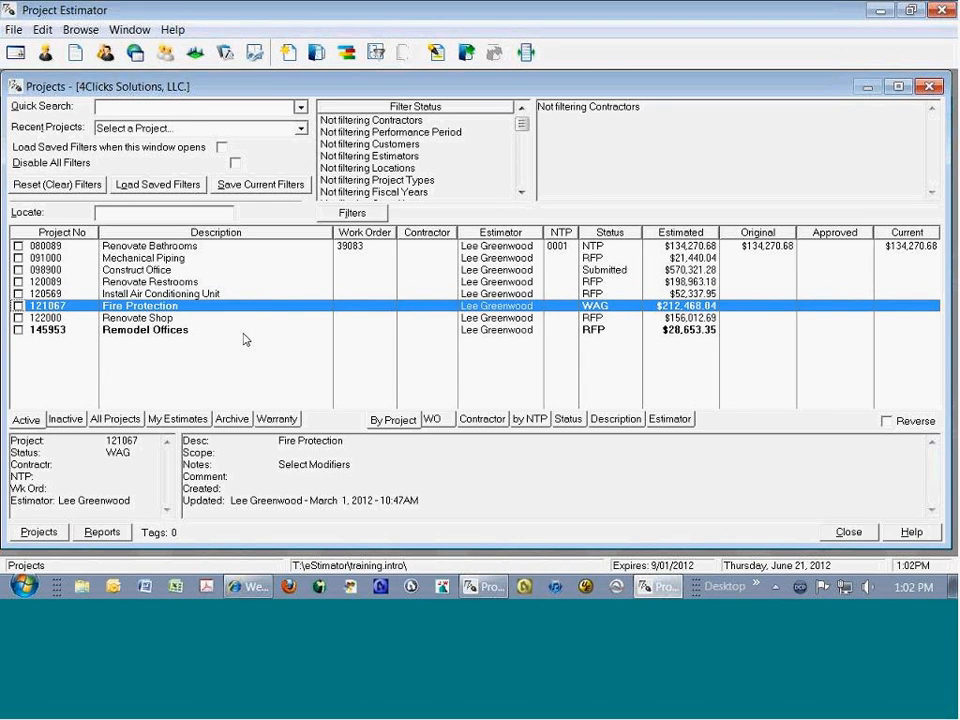
# Step: Insert a new project using the General Construction performance period of the Basic Contract Year
pyautogui.rightClick(174, 333)
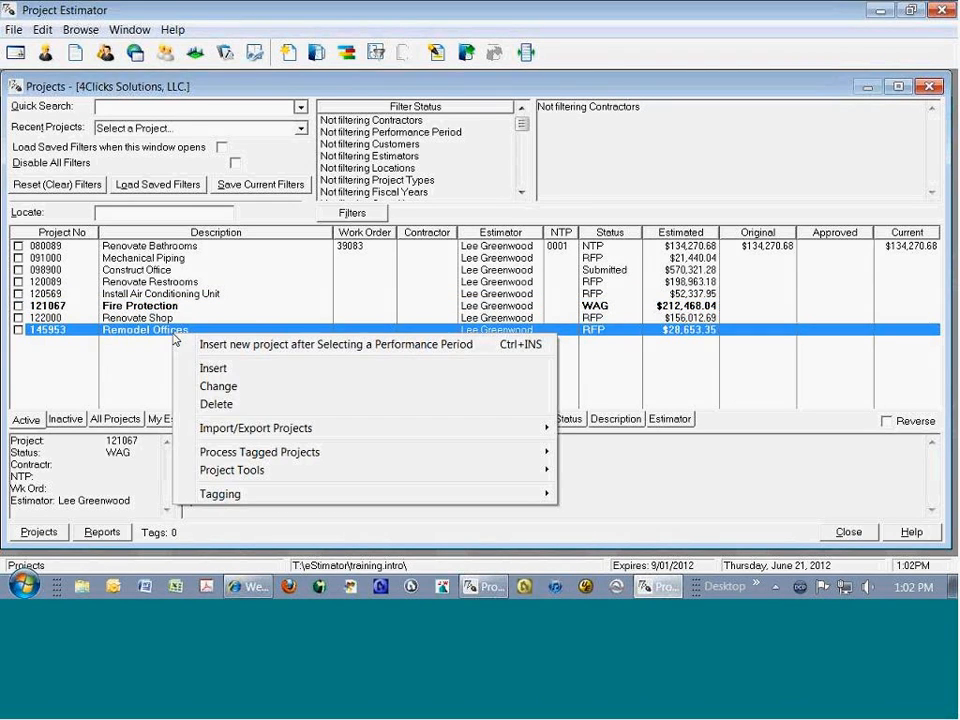
pyautogui.click(272, 345)
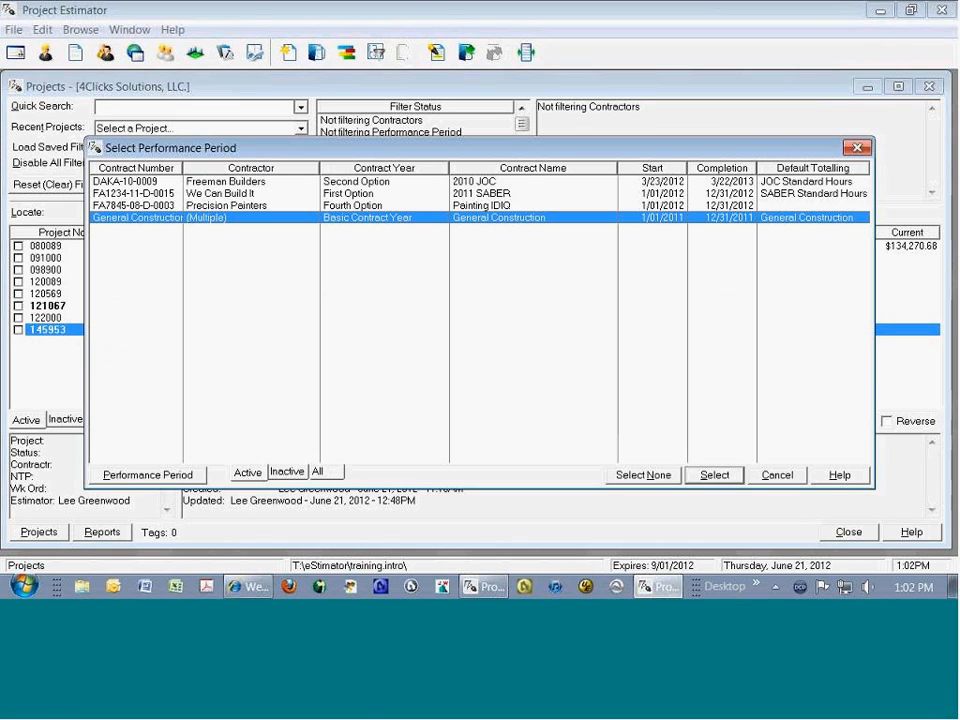
pyautogui.doubleClick(506, 222)
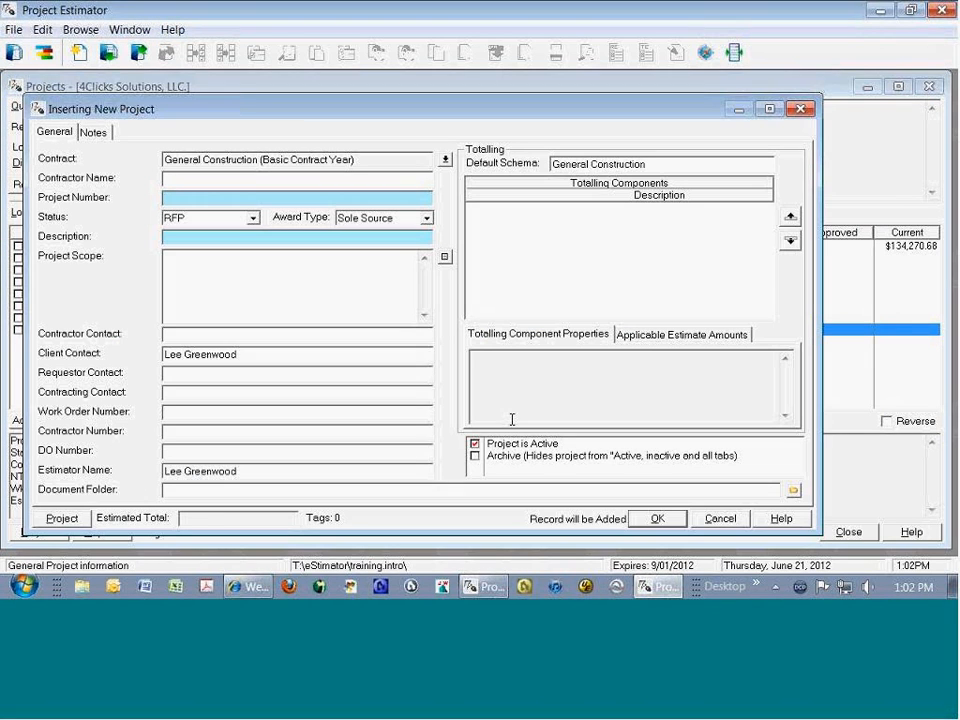
# Step: Enter Remodel Building 12012 as the new project's number
pyautogui.write('Remodel Office')
pyautogui.hotkey('shift', 'Left')
pyautogui.hotkey('shift', 'Left')
pyautogui.hotkey('shift', 'Left')
pyautogui.hotkey('shift', 'Left')
pyautogui.hotkey('shift', 'Left')
pyautogui.hotkey('shift', 'Left')
pyautogui.write('Building 12012')
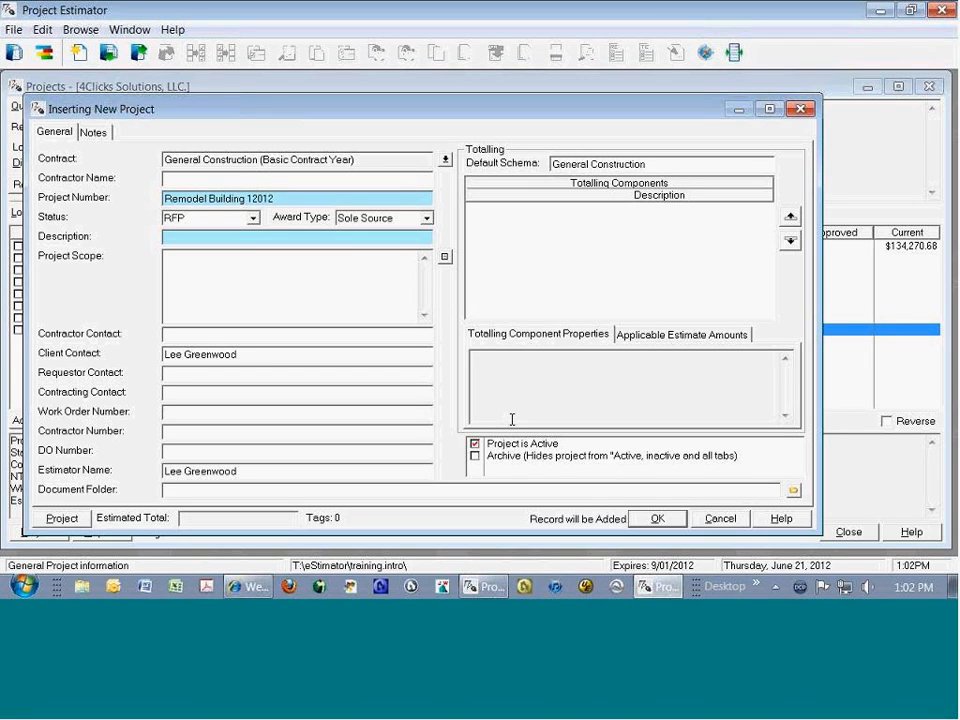
# Step: Copy the project number text into the project's description and save the new project
pyautogui.hotkey('shift', 'Home')
pyautogui.hotkey('ctrl', 'c')
pyautogui.press('Tab')
pyautogui.press('Tab')
pyautogui.press('Tab')
pyautogui.hotkey('ctrl', 'v')
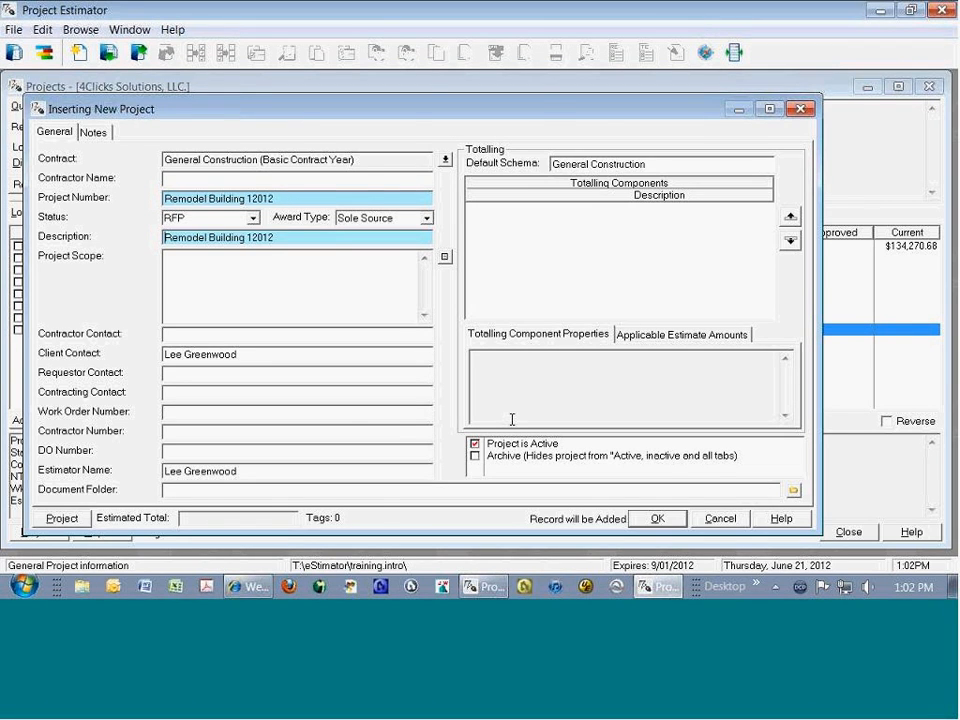
pyautogui.press('Return')
pyautogui.press('Return')
pyautogui.press('Delete')
pyautogui.press('Return')
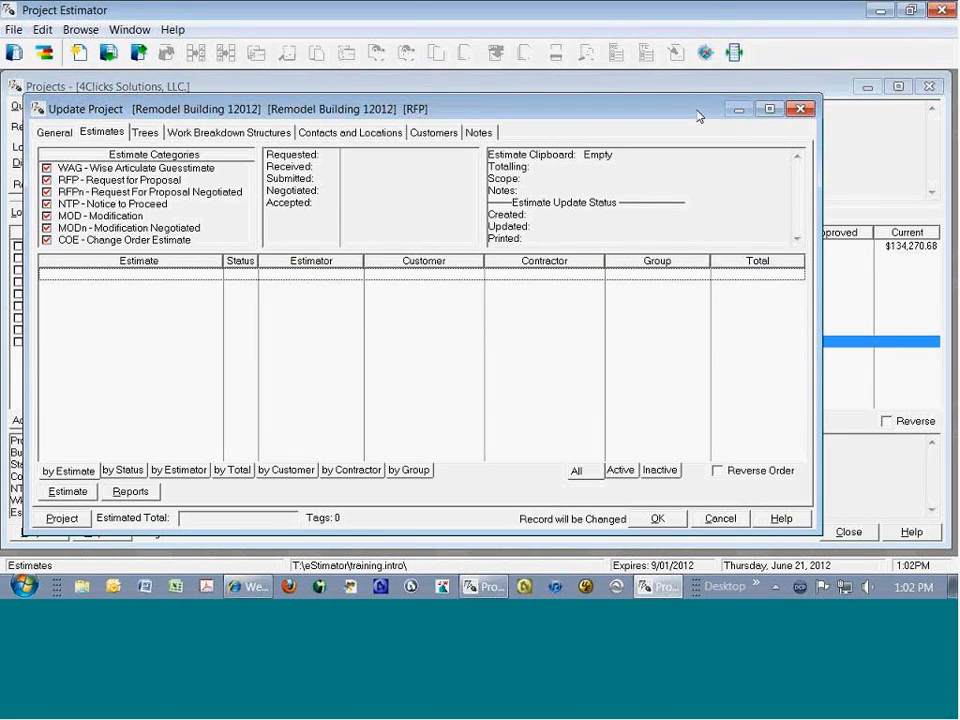
# Step: Open the Project Explorer and look at the estimates attached to the Remodel Offices and Remodel Building 12012 projects
pyautogui.click(705, 52)
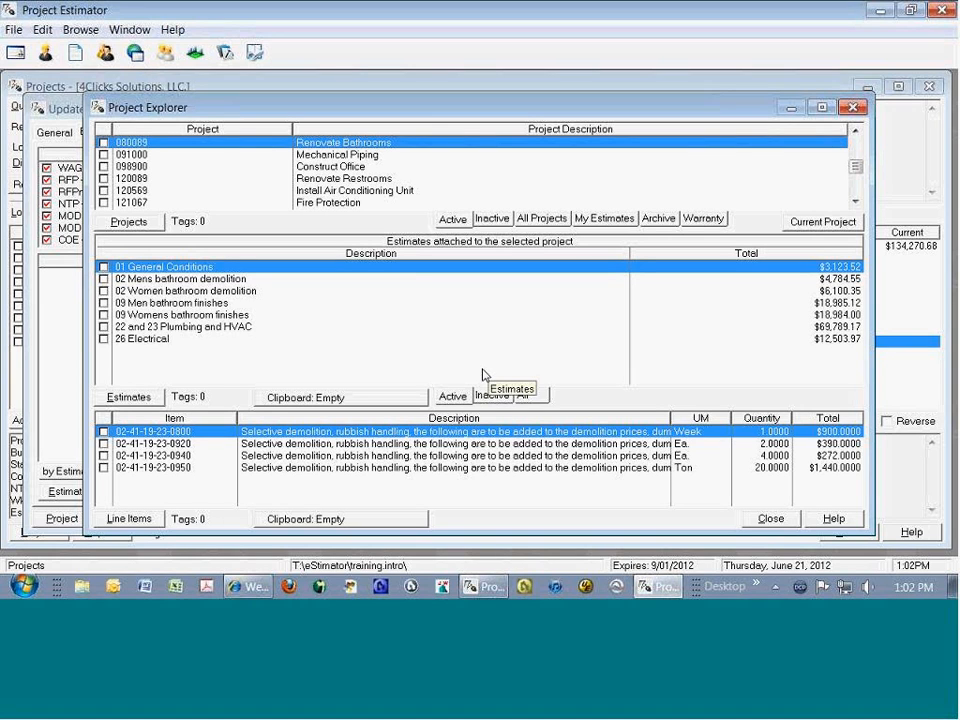
pyautogui.click(357, 191)
pyautogui.scroll(-3, 359, 200)
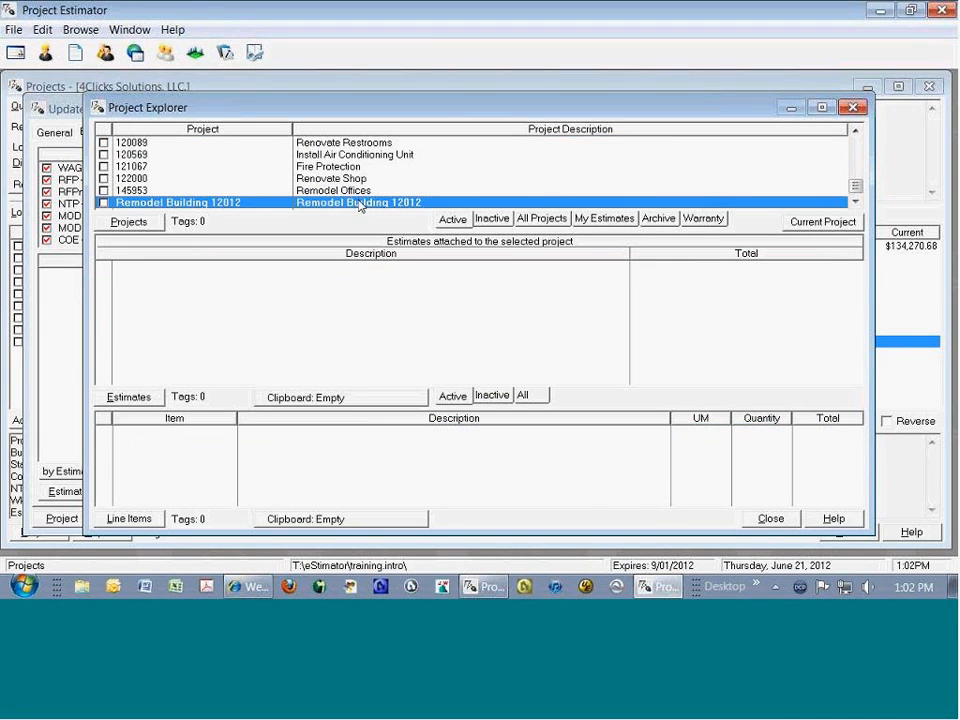
pyautogui.click(361, 191)
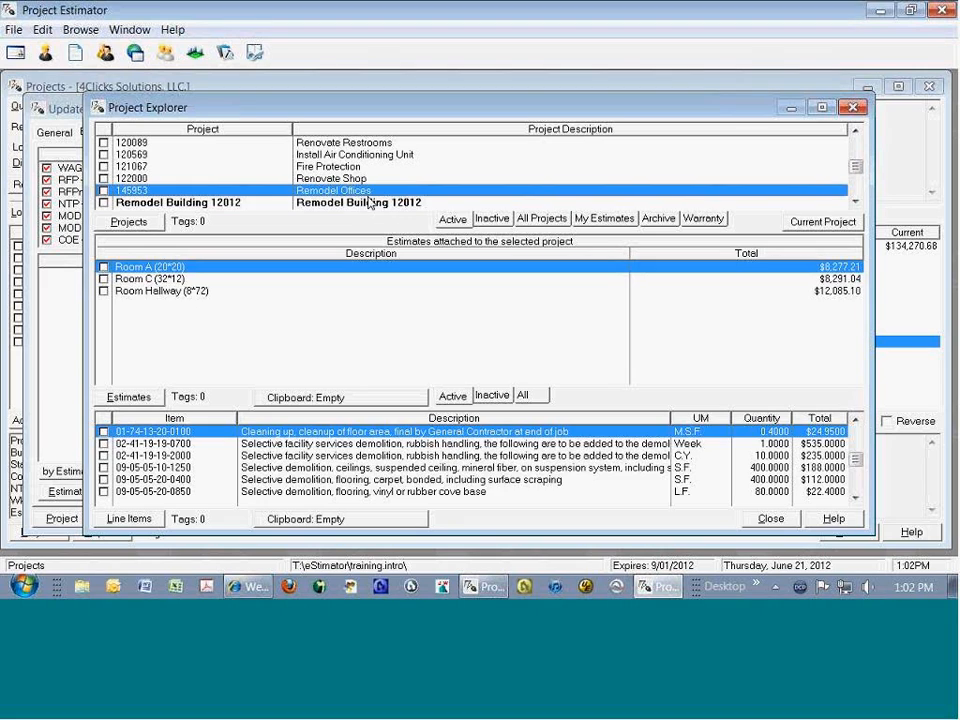
pyautogui.click(368, 203)
# Step: Tag the 2012 Fire Protection, 5000 SF Ordinary Hazard estimate in the Fire Protection project and add it to the estimate clipboard
pyautogui.click(290, 166)
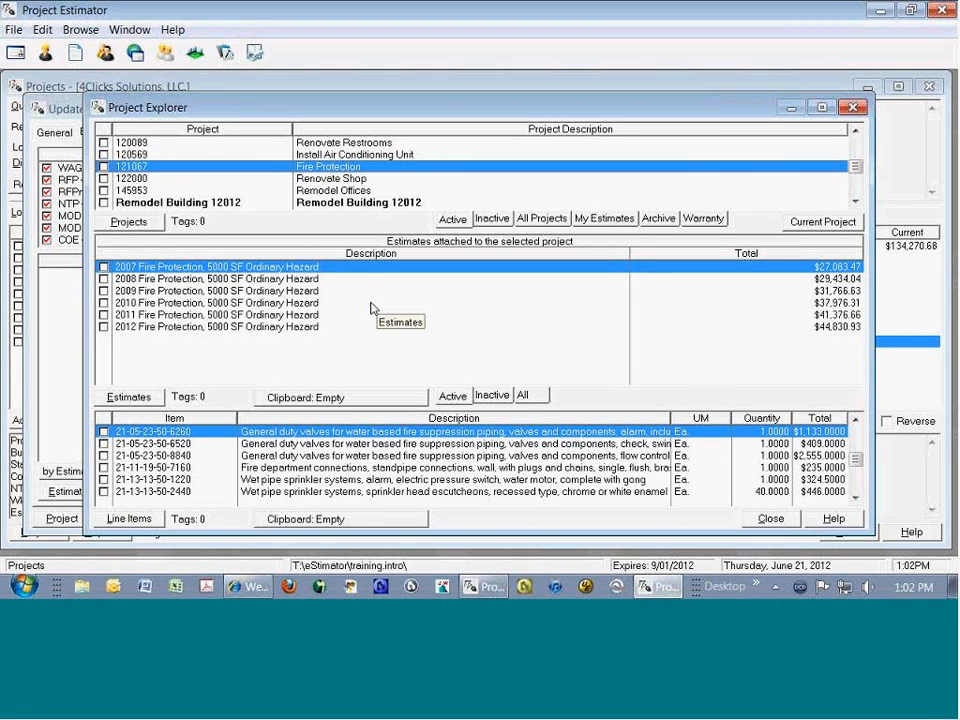
pyautogui.click(104, 327)
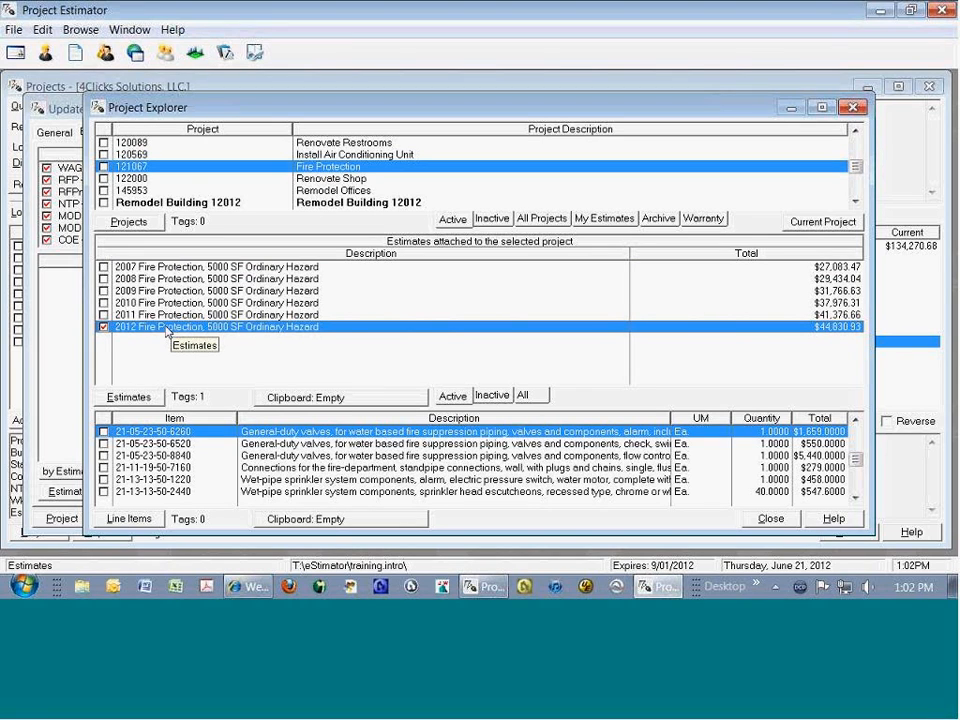
pyautogui.rightClick(166, 330)
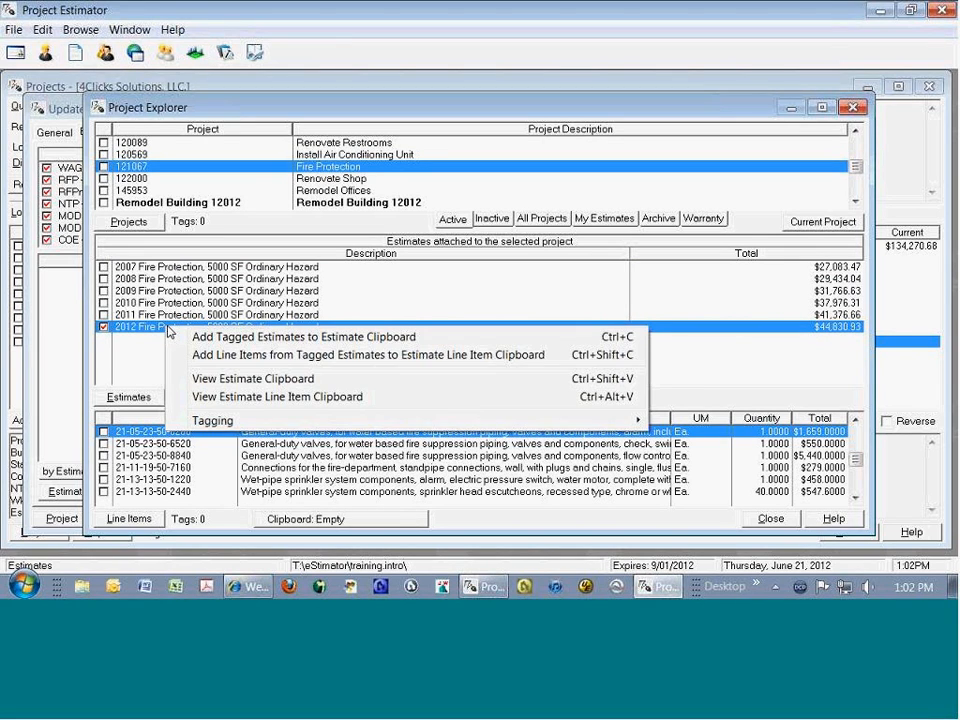
pyautogui.click(333, 340)
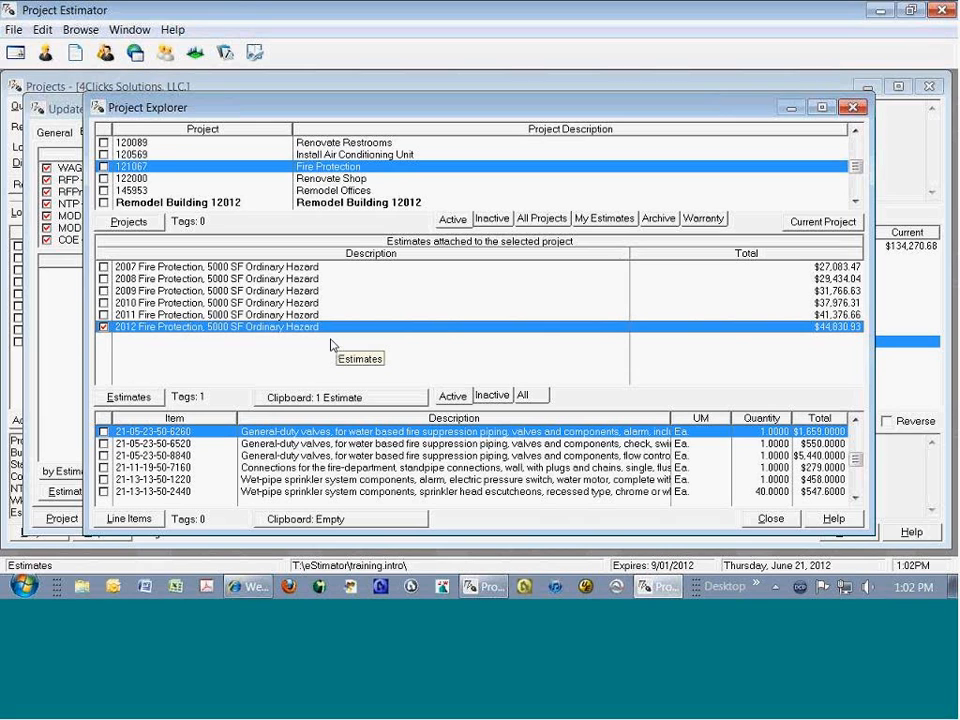
# Step: Copy all line items of the Room C (32*12) estimate in Remodel Offices to the line item clipboard, and close the explorer
pyautogui.click(340, 190)
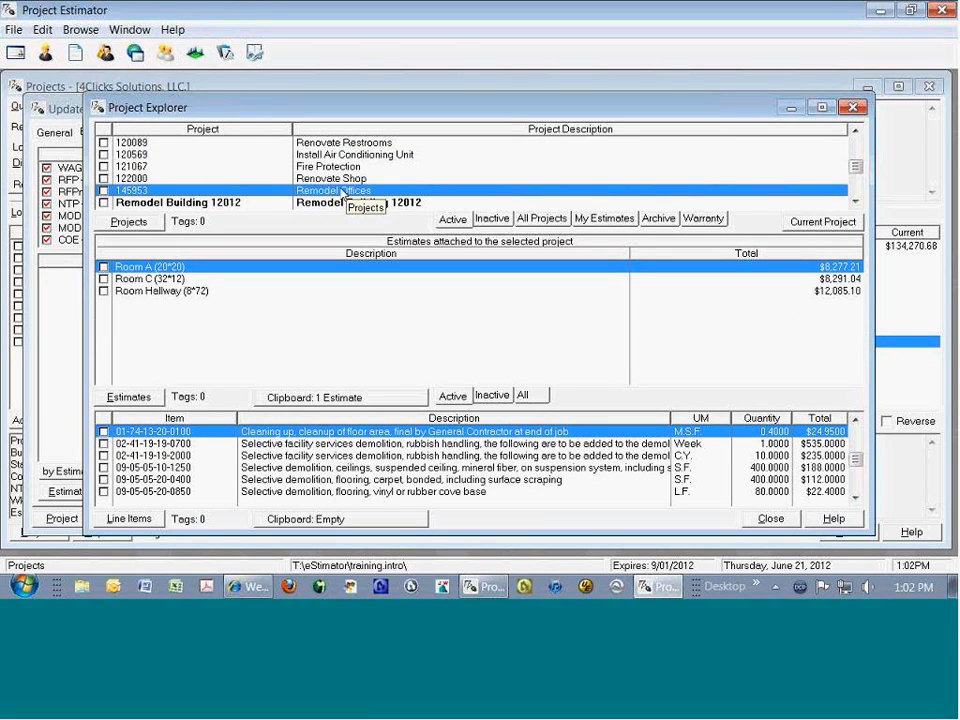
pyautogui.click(168, 282)
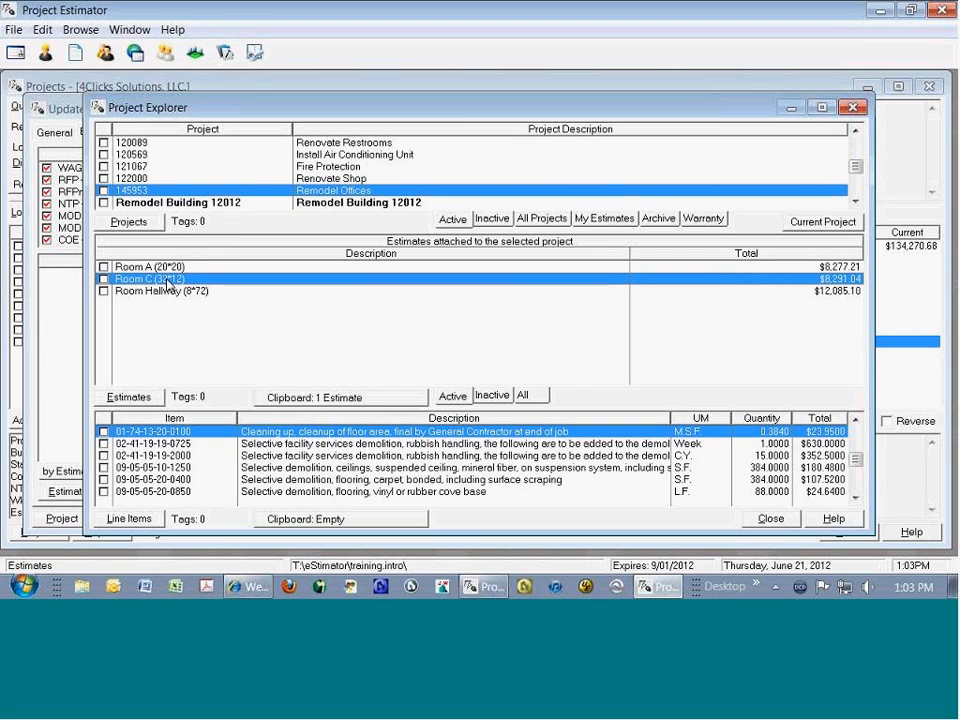
pyautogui.click(287, 444)
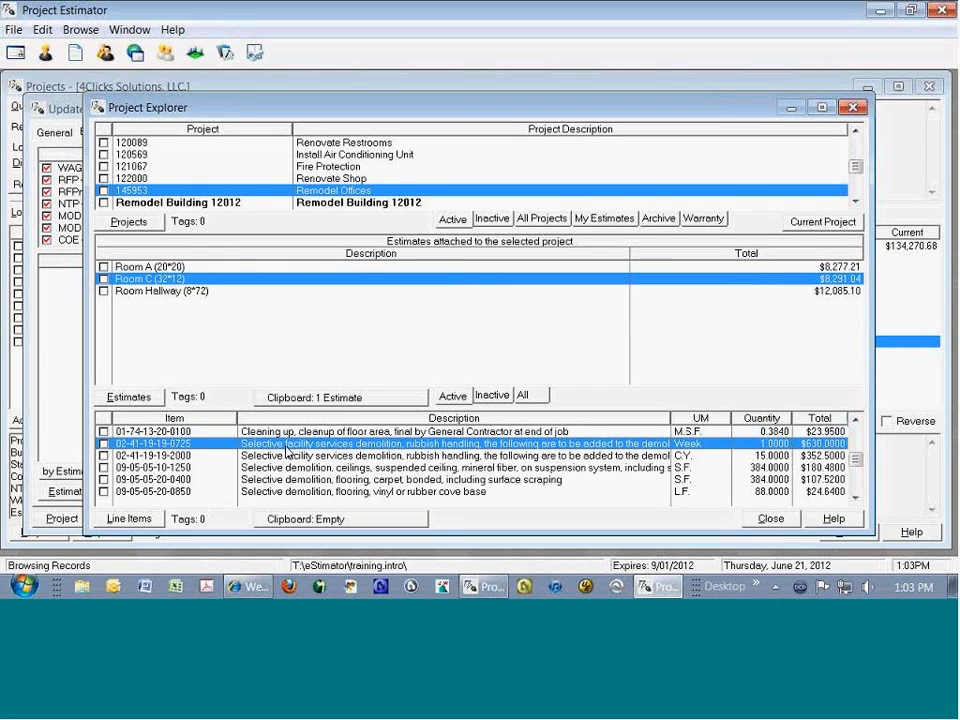
pyautogui.hotkey('ctrl', 'a')
pyautogui.rightClick(302, 449)
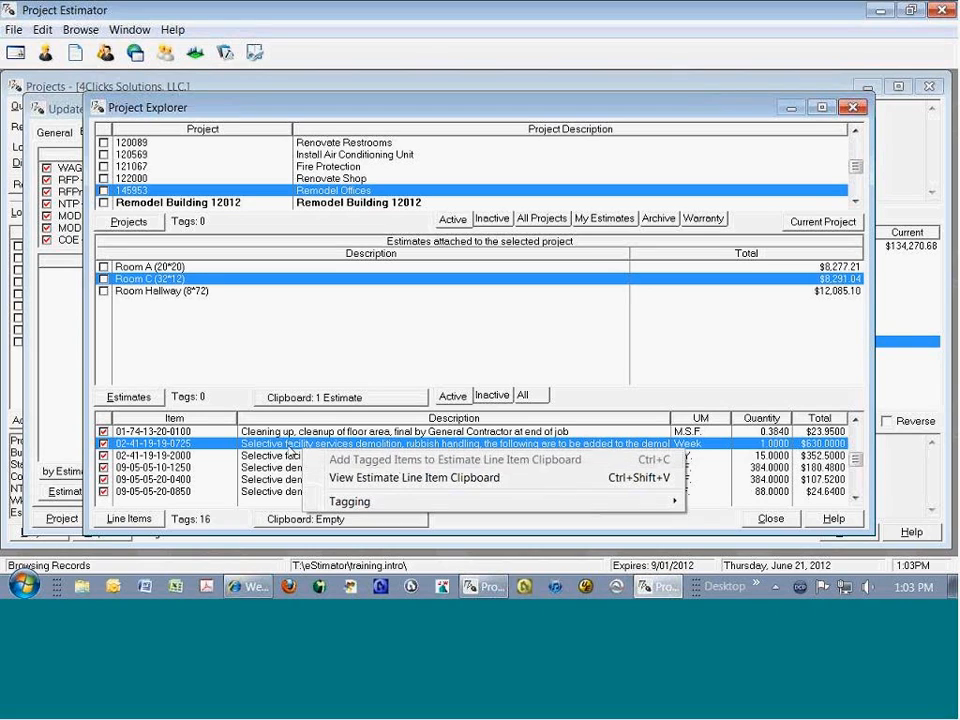
pyautogui.click(280, 455)
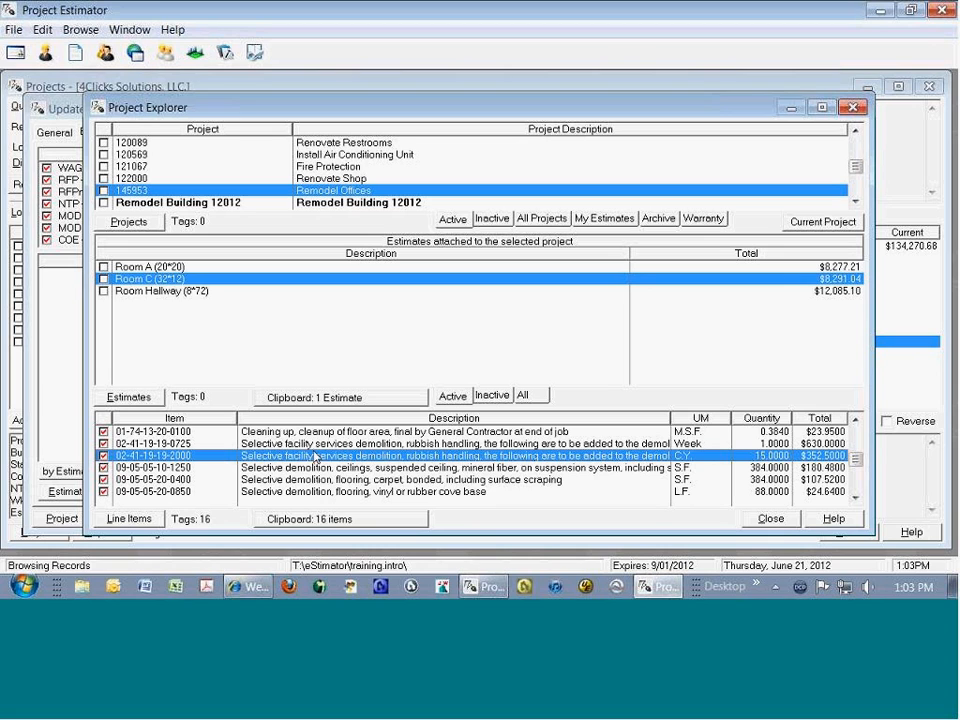
pyautogui.click(370, 155)
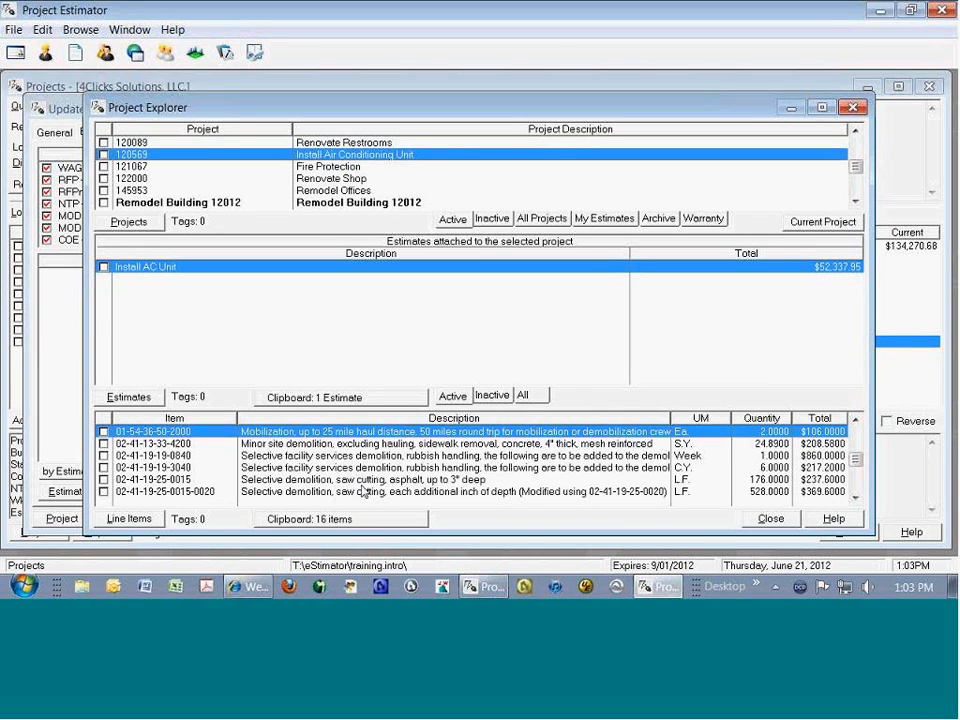
pyautogui.click(769, 519)
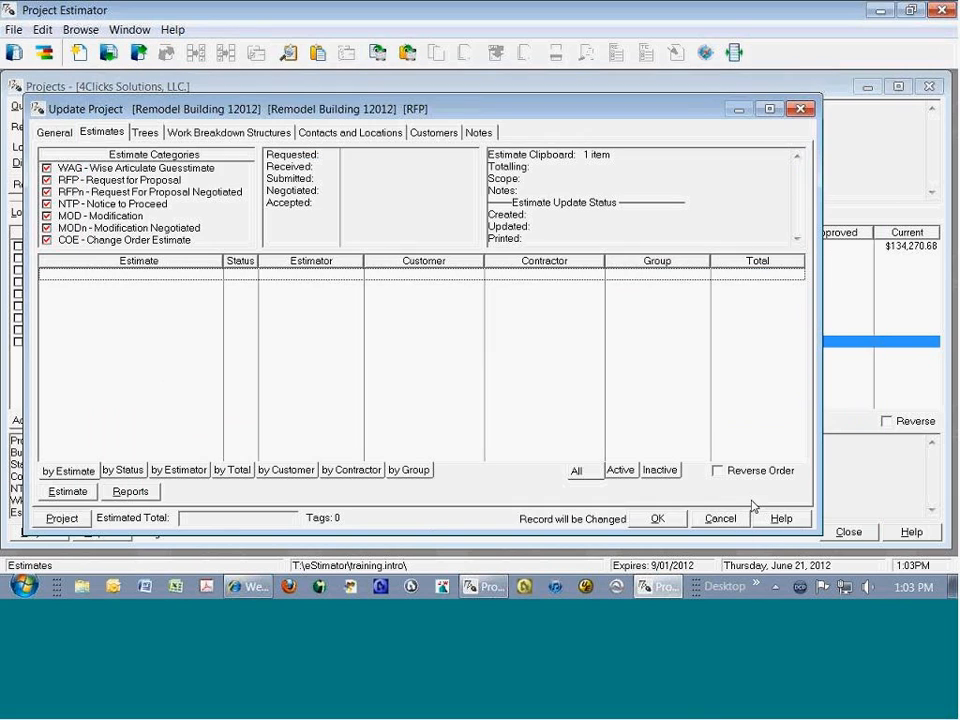
# Step: Add an estimate named 09 Architectural to the project with the General Construction totalling schema
pyautogui.rightClick(210, 296)
pyautogui.click(258, 308)
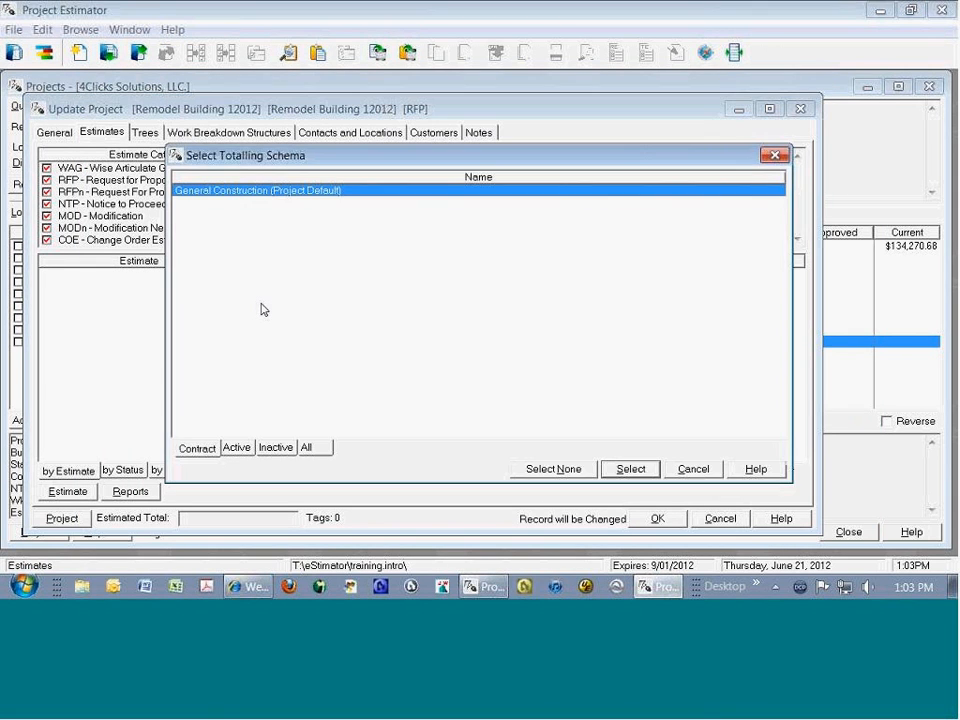
pyautogui.press('Return')
pyautogui.write('09 Arc')
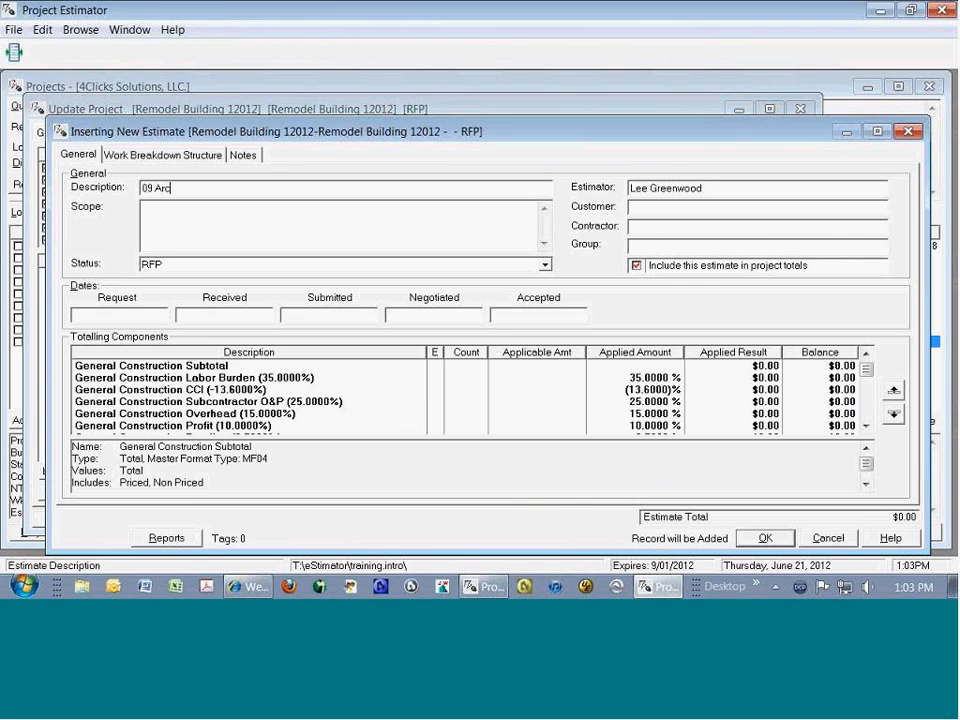
pyautogui.write('hitectural')
pyautogui.press('Return')
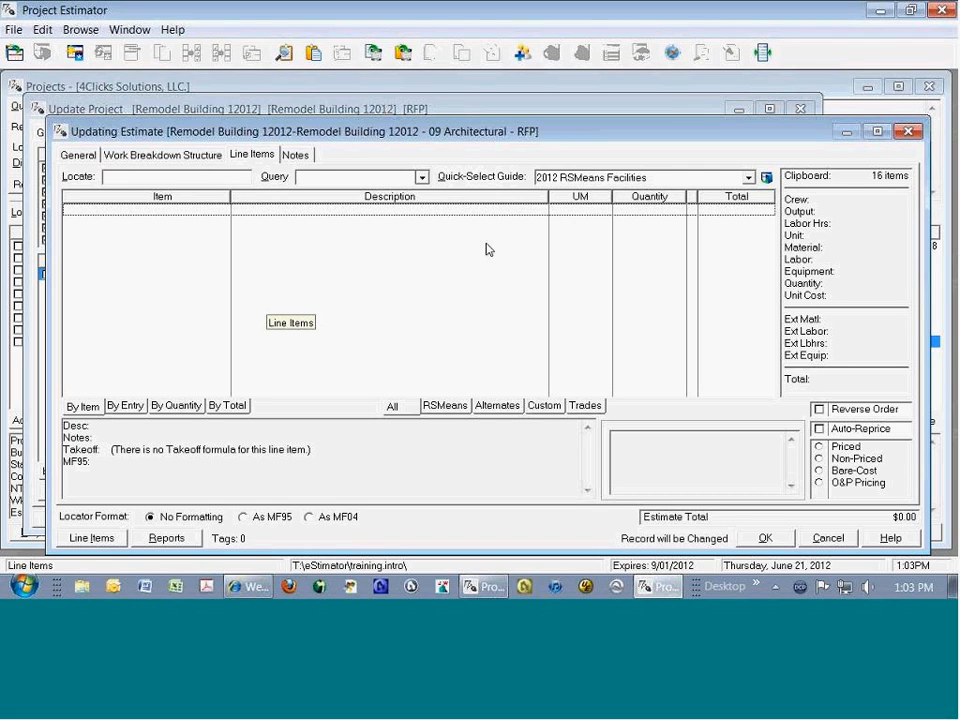
pyautogui.doubleClick(833, 177)
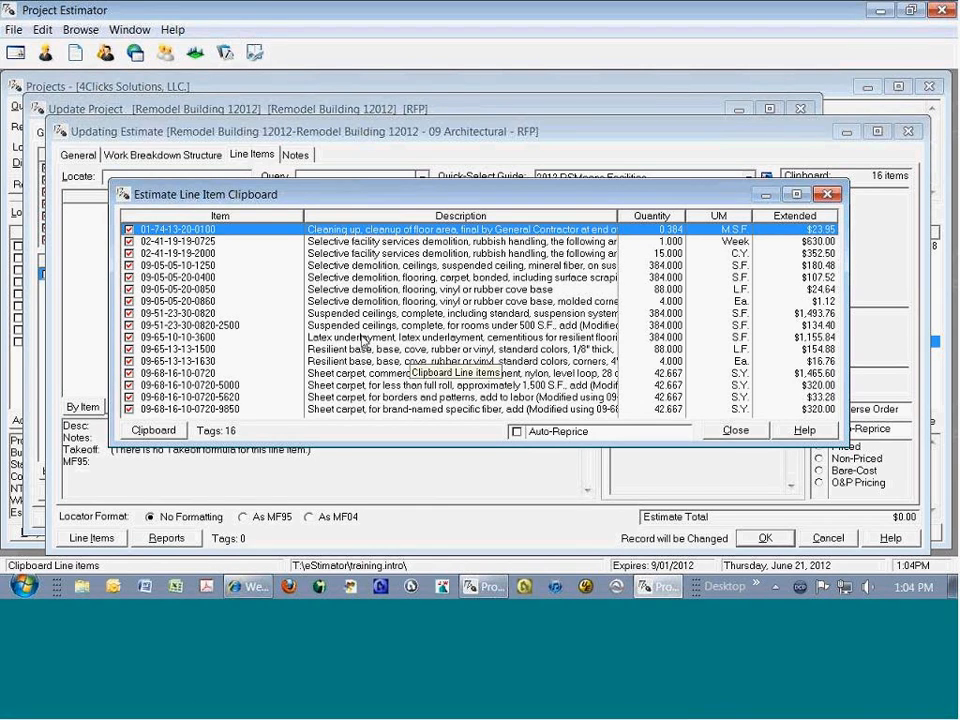
pyautogui.click(193, 254)
pyautogui.press('space')
pyautogui.press('space')
pyautogui.press('space')
pyautogui.press('space')
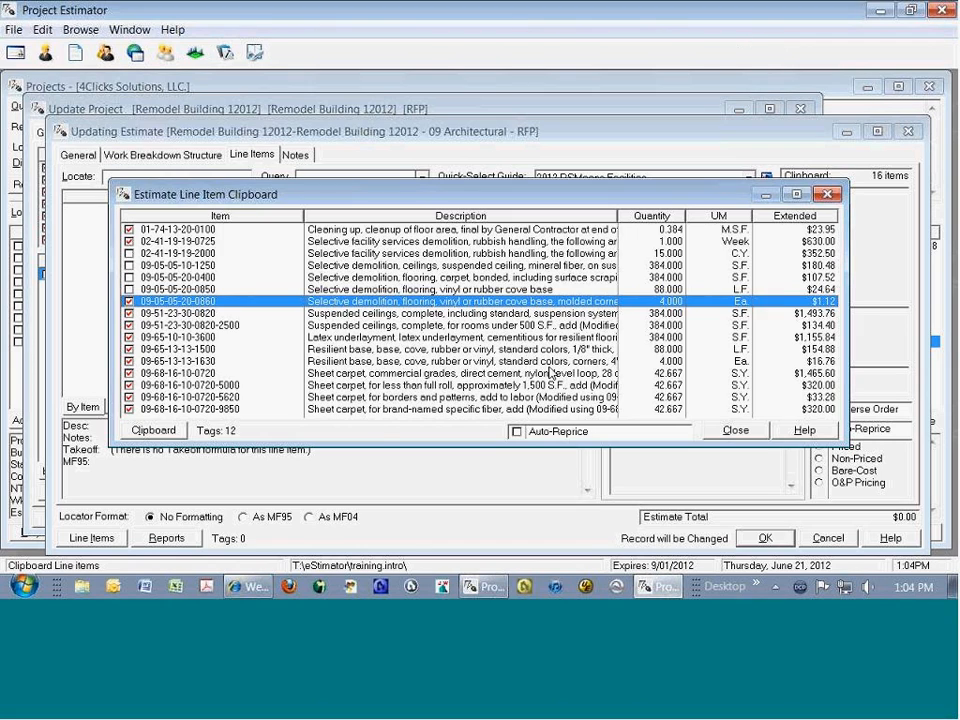
pyautogui.click(736, 430)
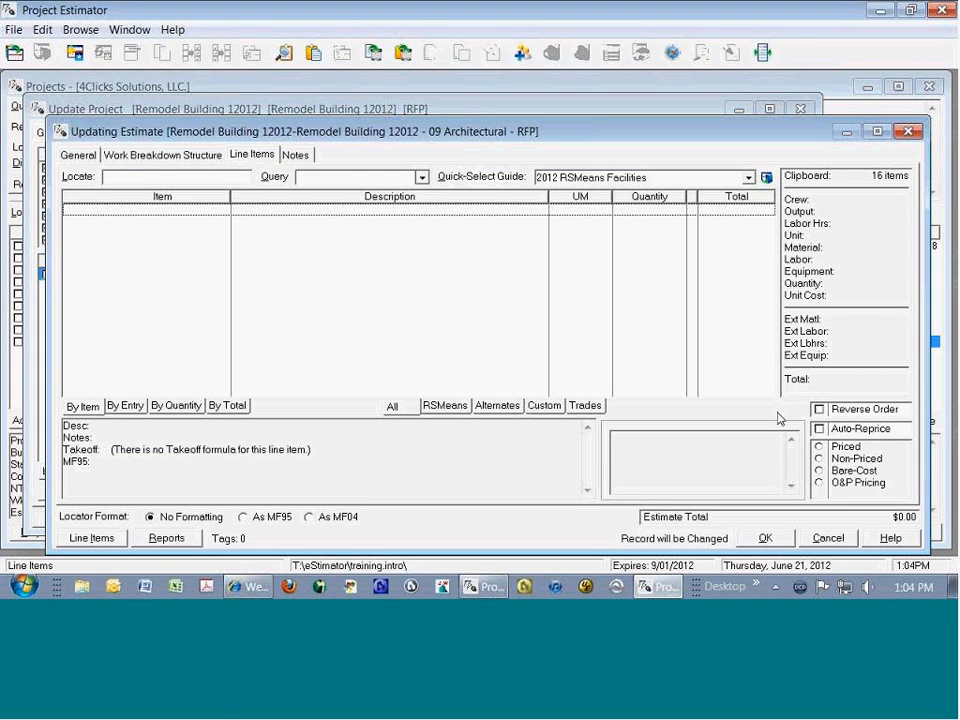
# Step: Enable Auto-Reprice in the 09 Architectural estimate, and paste and purge the line item clipboard into it
pyautogui.click(819, 429)
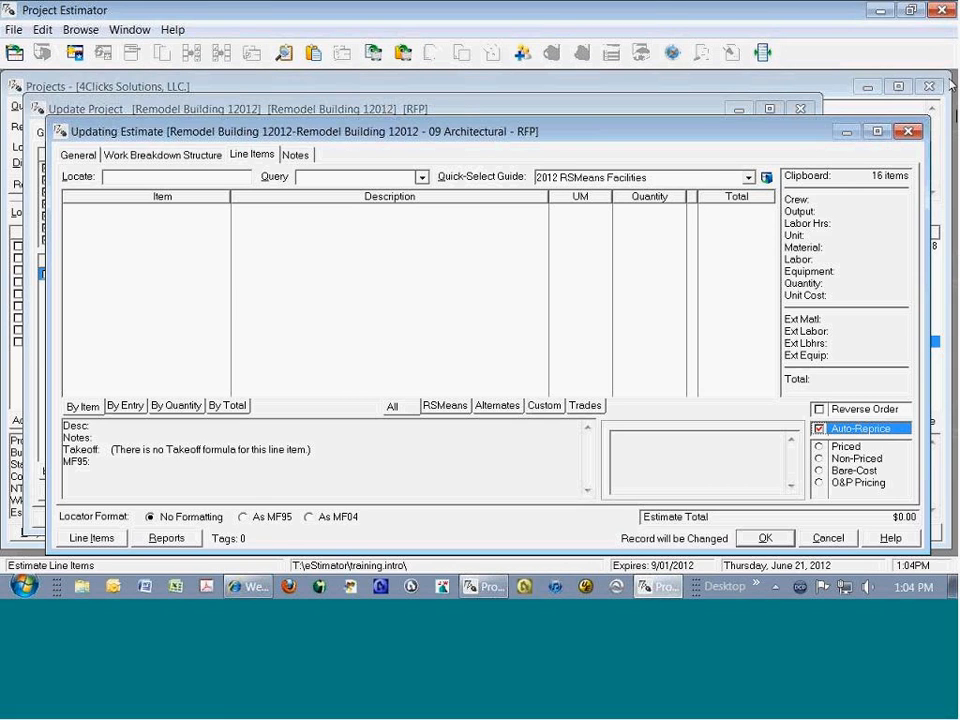
pyautogui.click(858, 183)
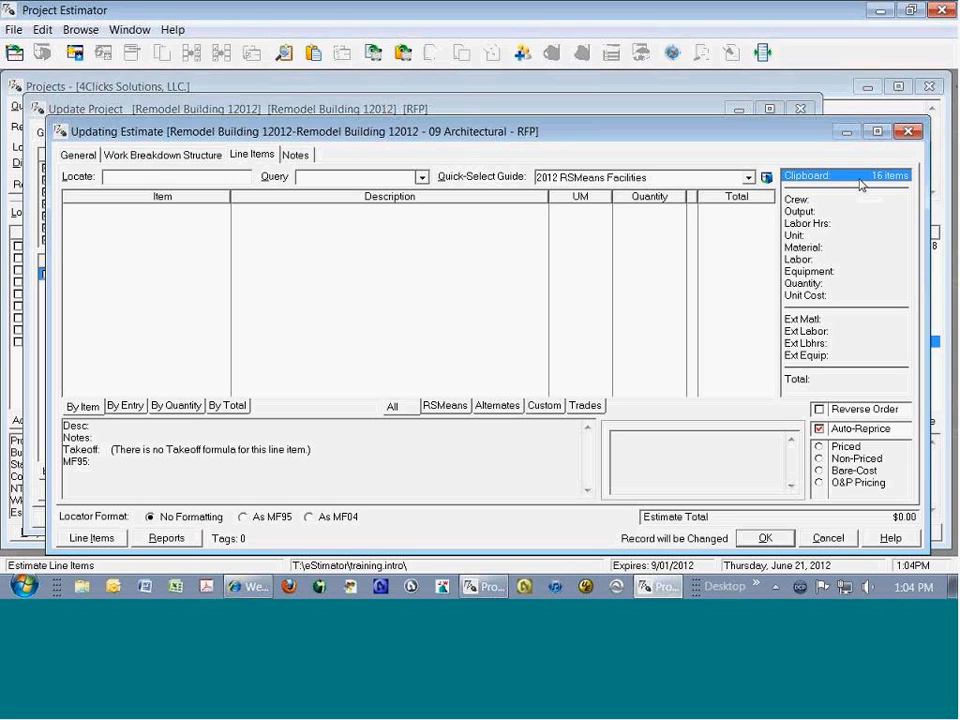
pyautogui.rightClick(455, 275)
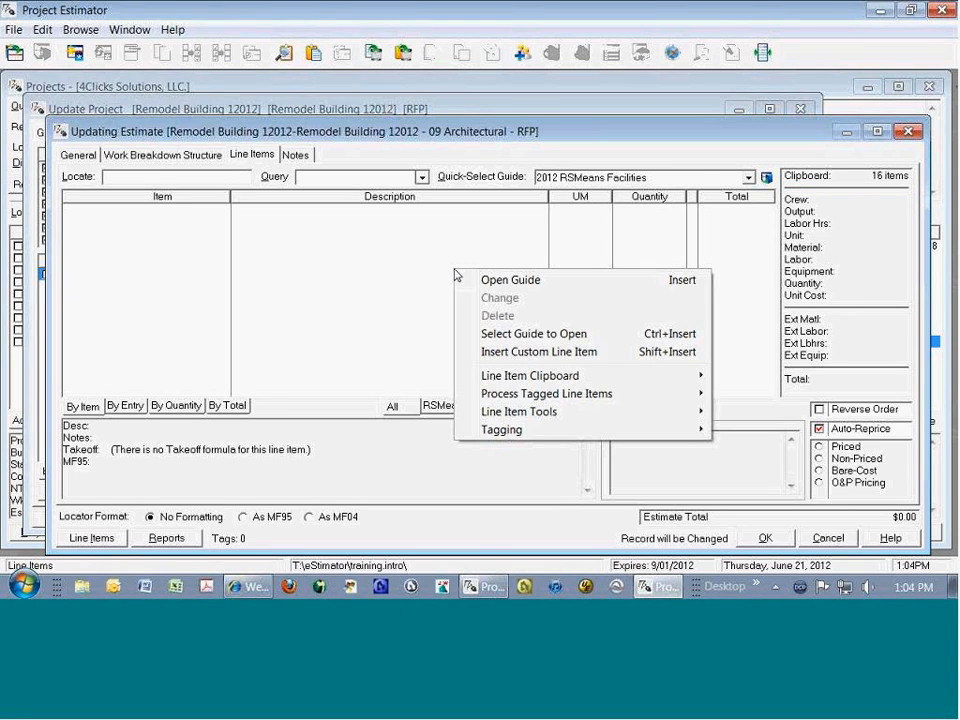
pyautogui.moveTo(520, 376)
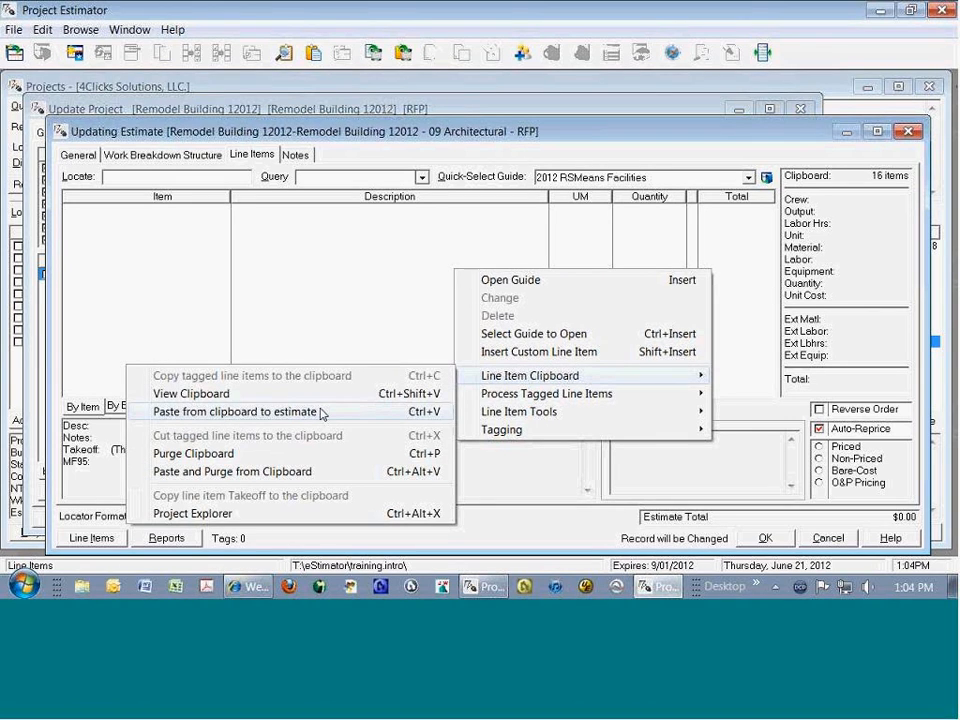
pyautogui.click(352, 476)
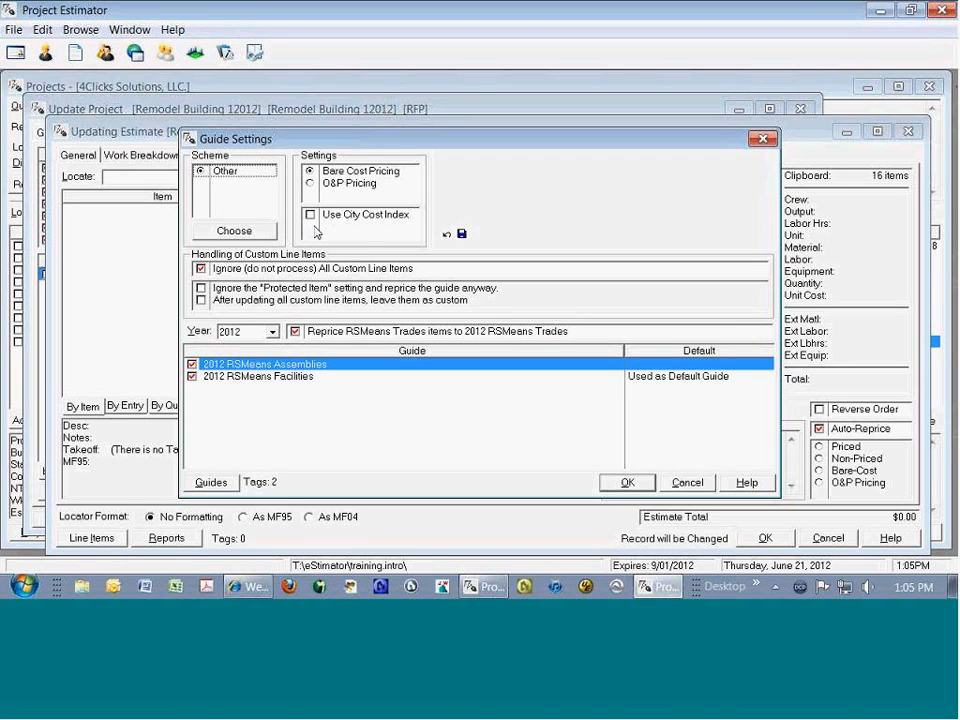
# Step: Reprice the pasted line items with O&P Pricing from the 2012 RSMeans Assemblies and Facilities guides, and close the replacement results
pyautogui.click(314, 183)
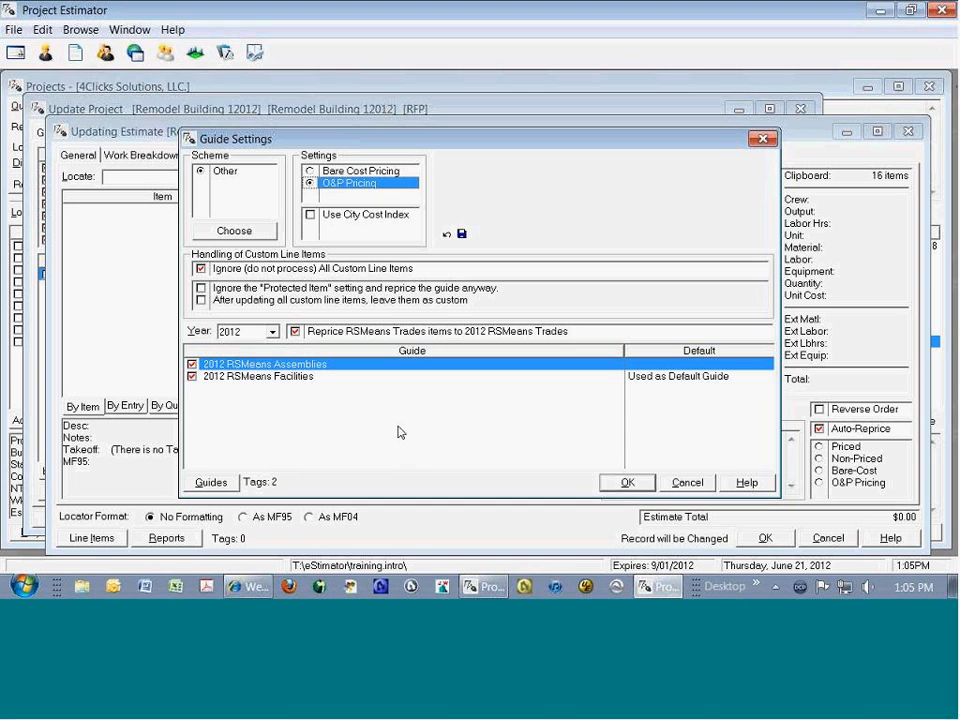
pyautogui.click(627, 482)
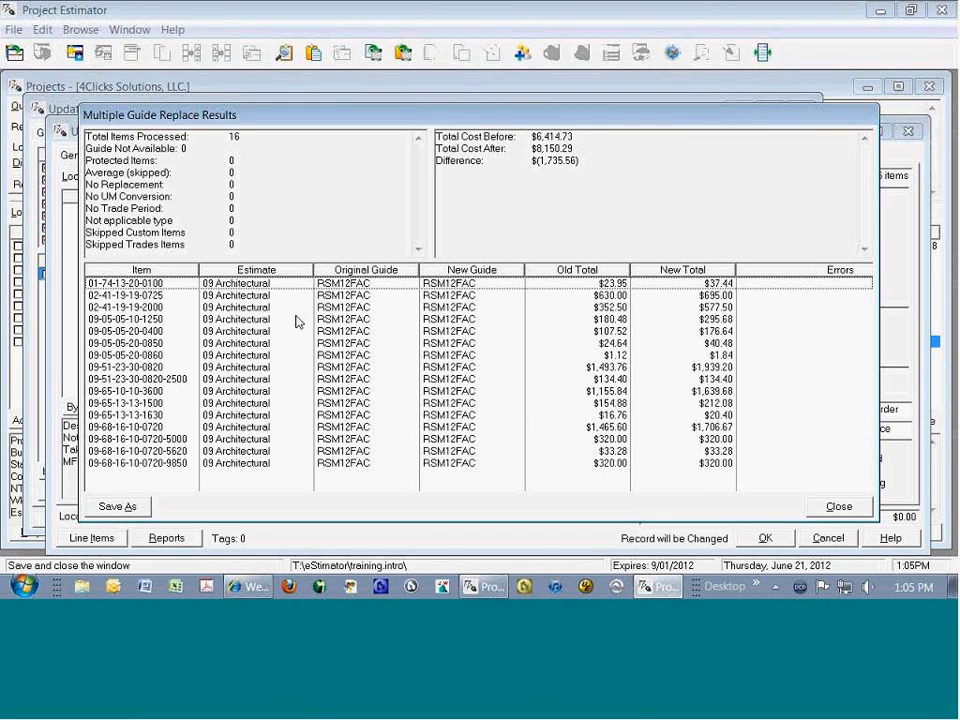
pyautogui.click(839, 506)
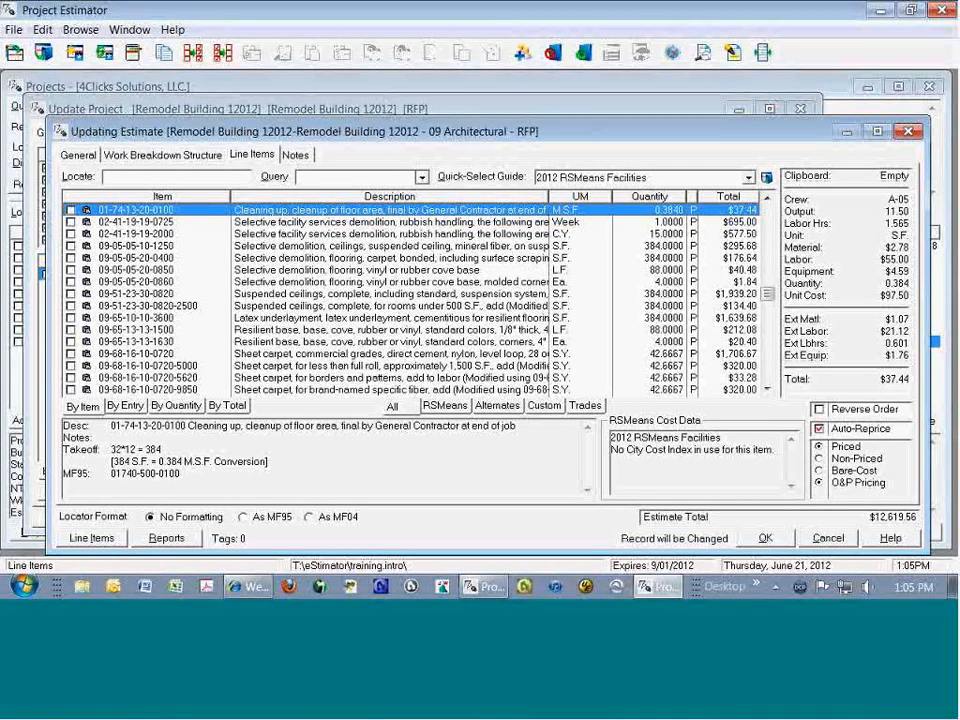
# Step: Browse the project categories in the Project Explorer and examine the demolition and finishes estimates of the Renovate Bathrooms project
pyautogui.click(674, 58)
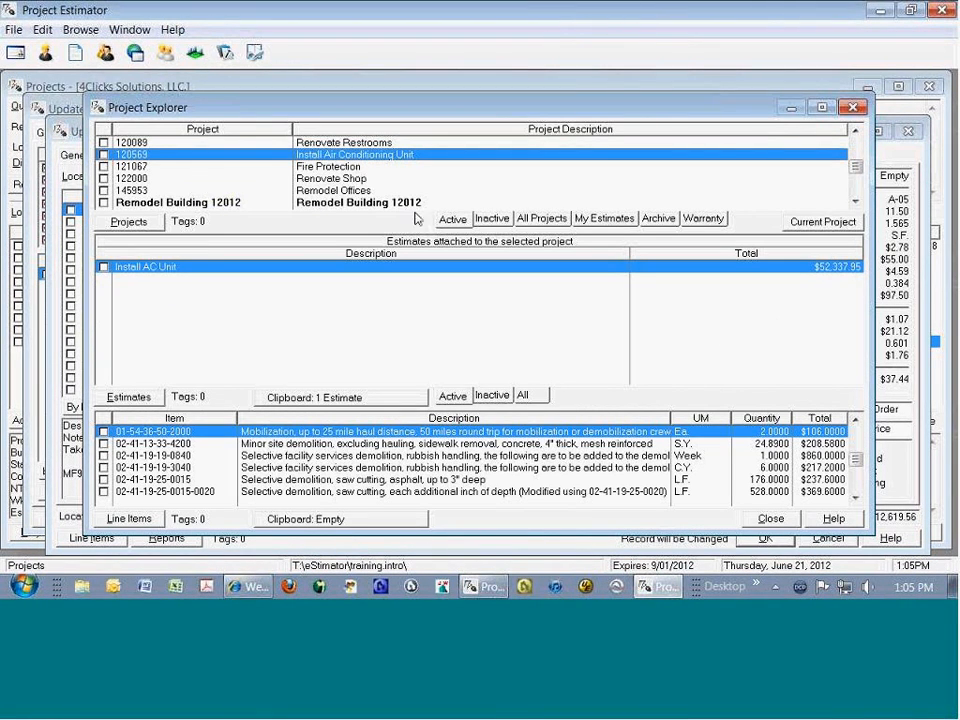
pyautogui.click(545, 219)
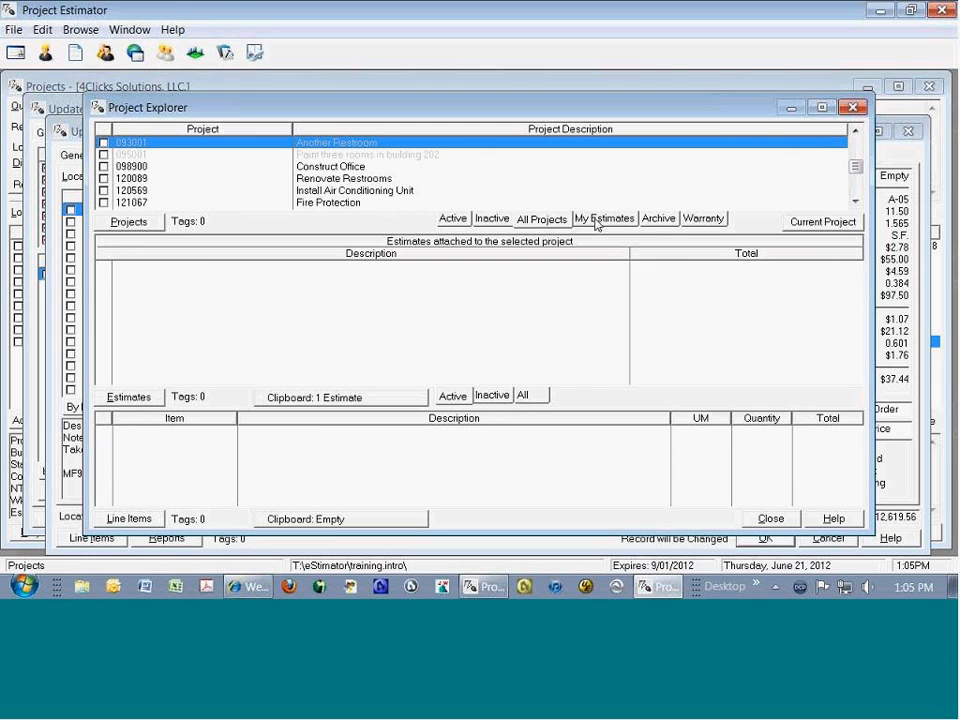
pyautogui.click(692, 220)
pyautogui.click(451, 219)
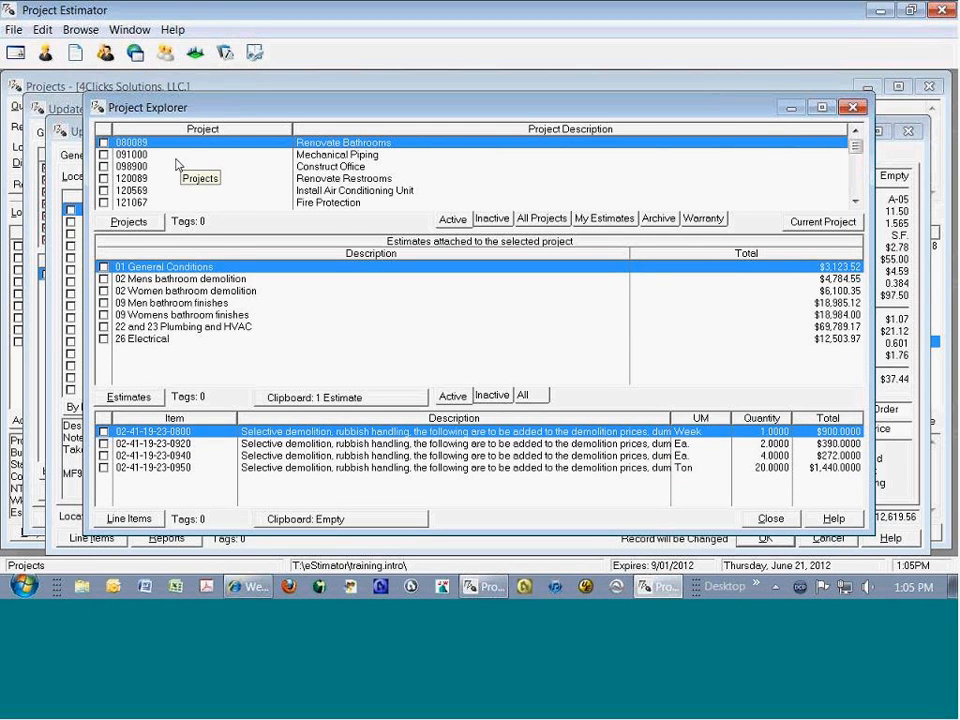
pyautogui.click(188, 302)
pyautogui.click(178, 279)
pyautogui.click(178, 302)
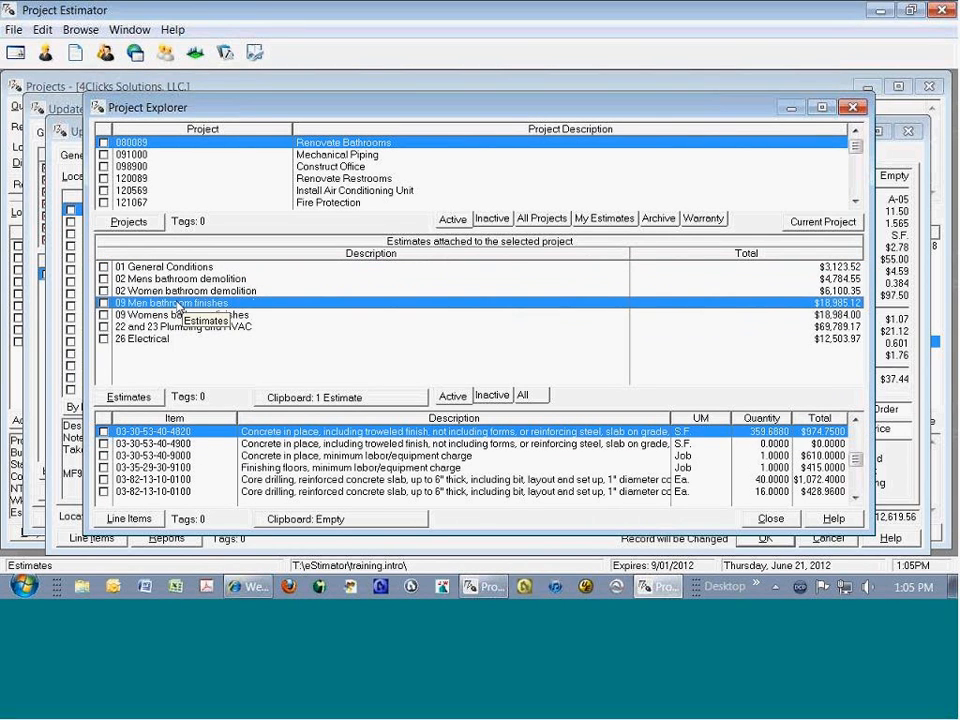
# Step: Tag the 01 General Conditions and 02 Mens bathroom demolition estimates plus three women's bathroom demolition line items, and close the explorer without copying
pyautogui.click(184, 268)
pyautogui.press('space')
pyautogui.press('space')
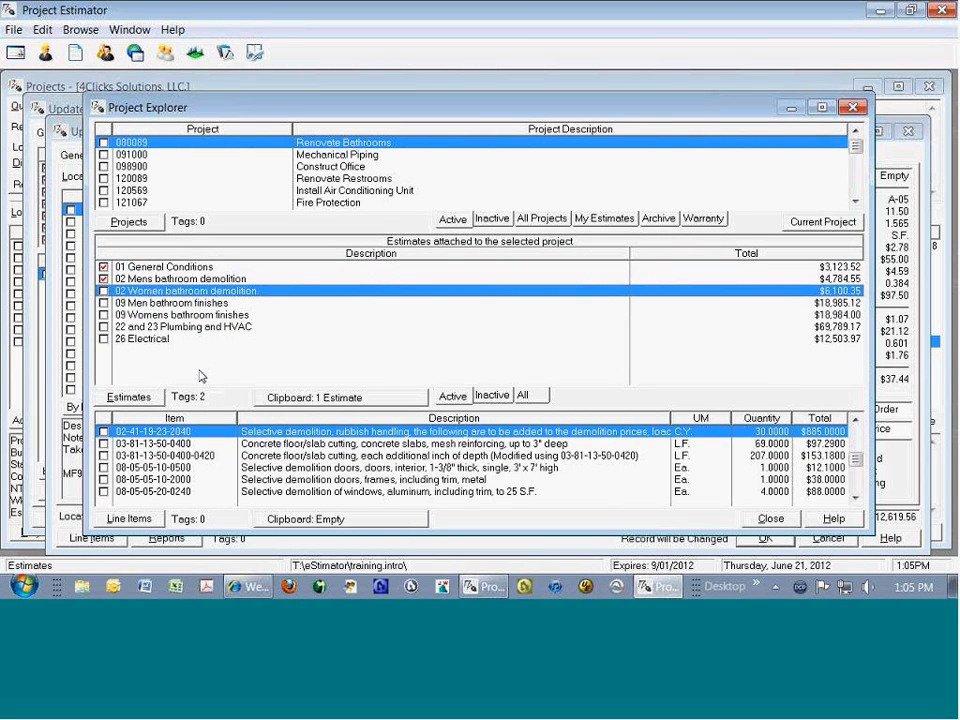
pyautogui.click(309, 457)
pyautogui.press('space')
pyautogui.press('space')
pyautogui.press('space')
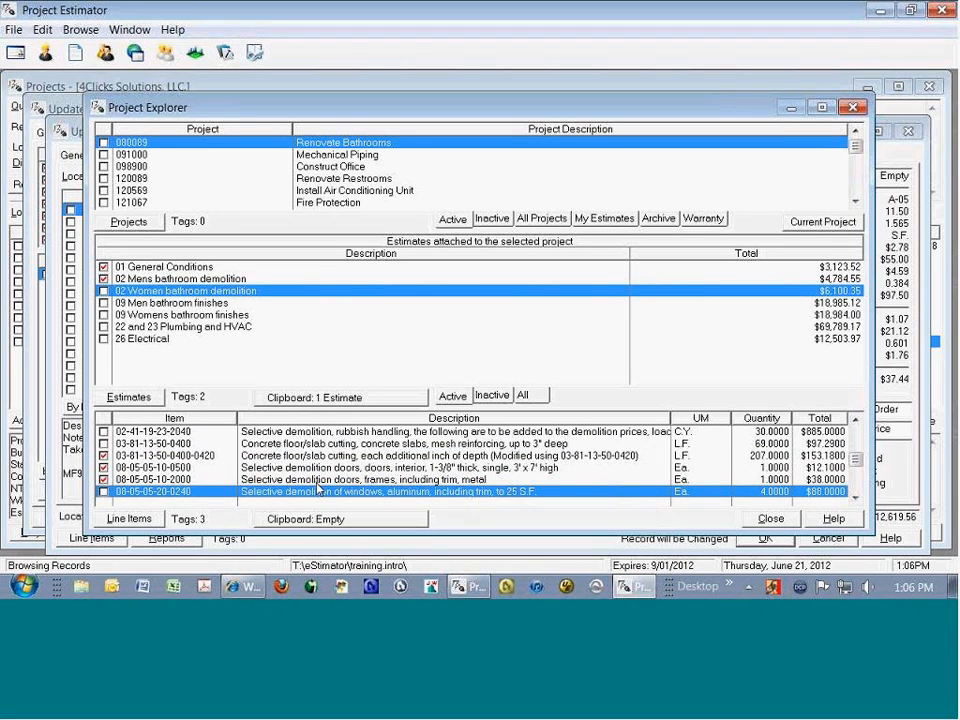
pyautogui.press('Escape')
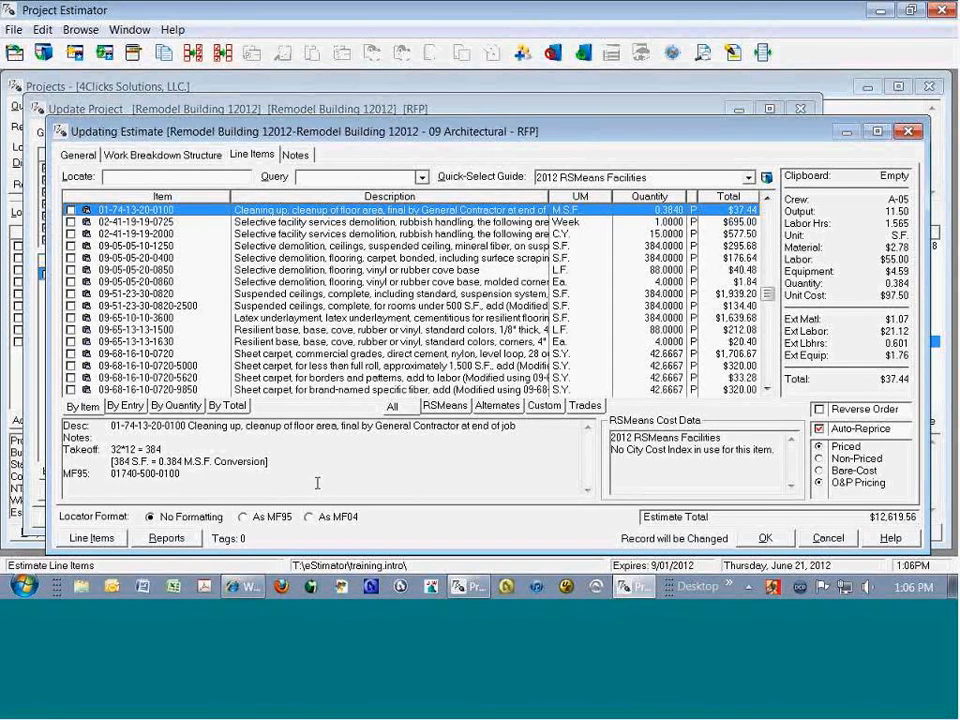
# Step: Save the 09 Architectural estimate and review the contents of the estimate clipboard
pyautogui.click(765, 538)
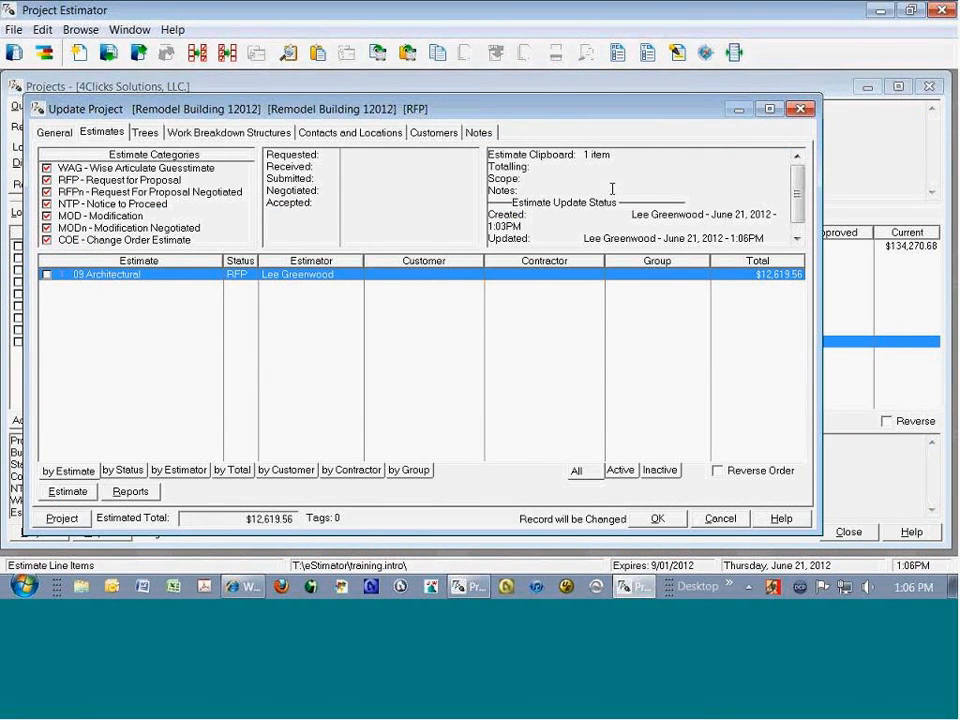
pyautogui.doubleClick(525, 155)
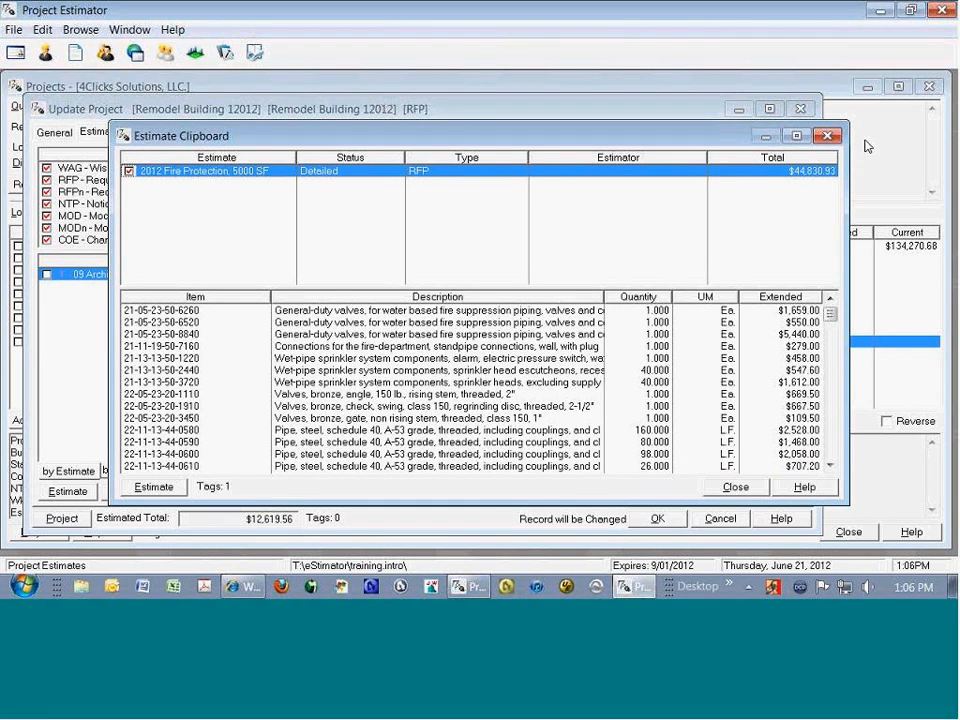
pyautogui.click(827, 135)
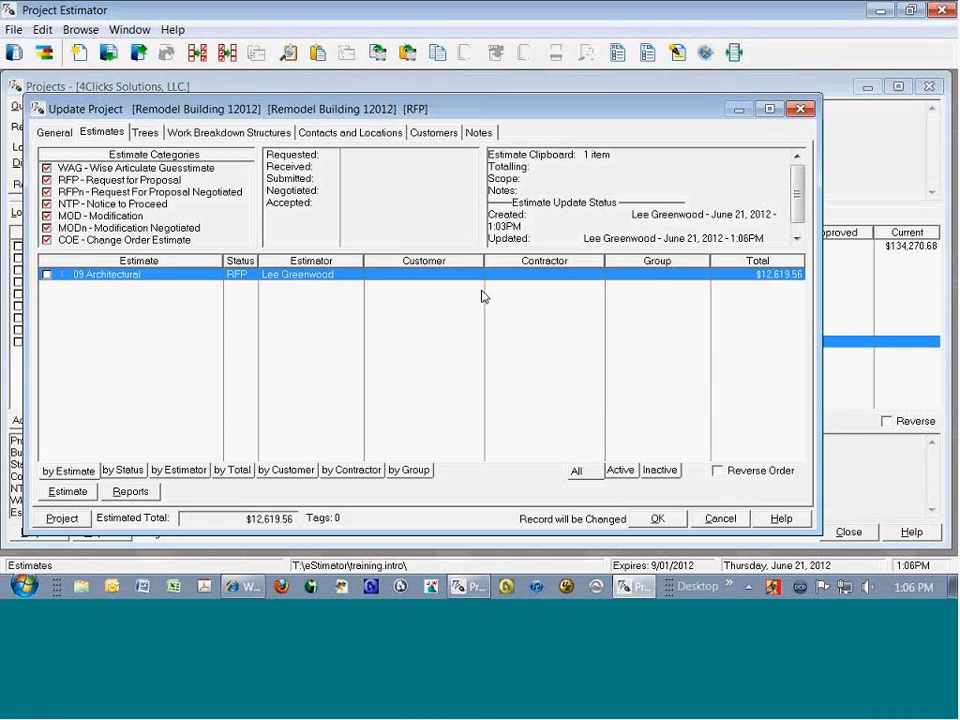
pyautogui.click(289, 57)
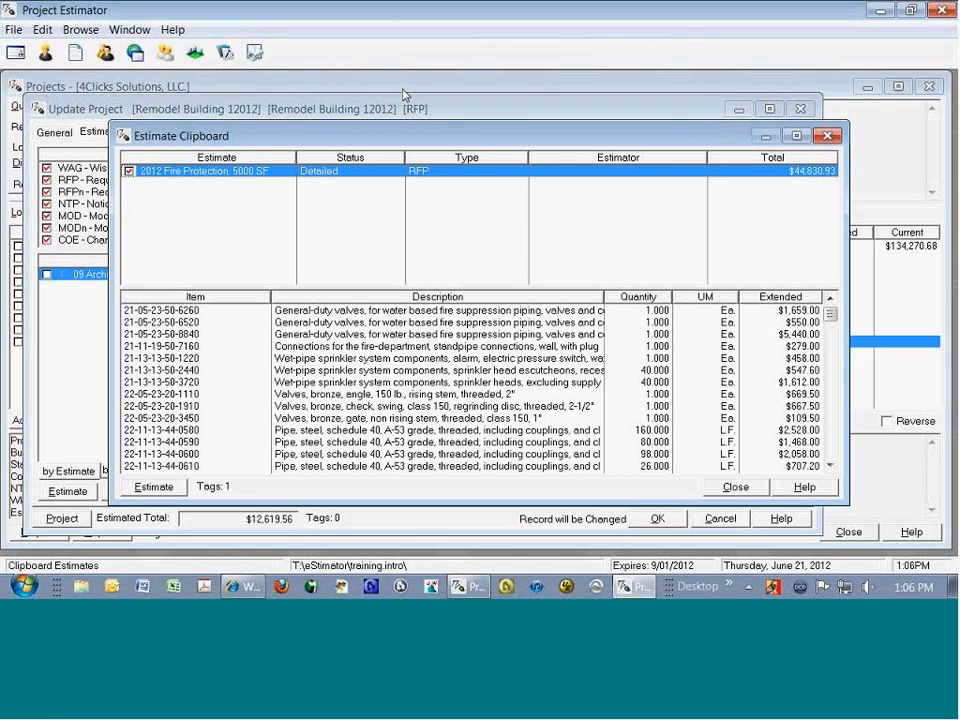
pyautogui.click(826, 136)
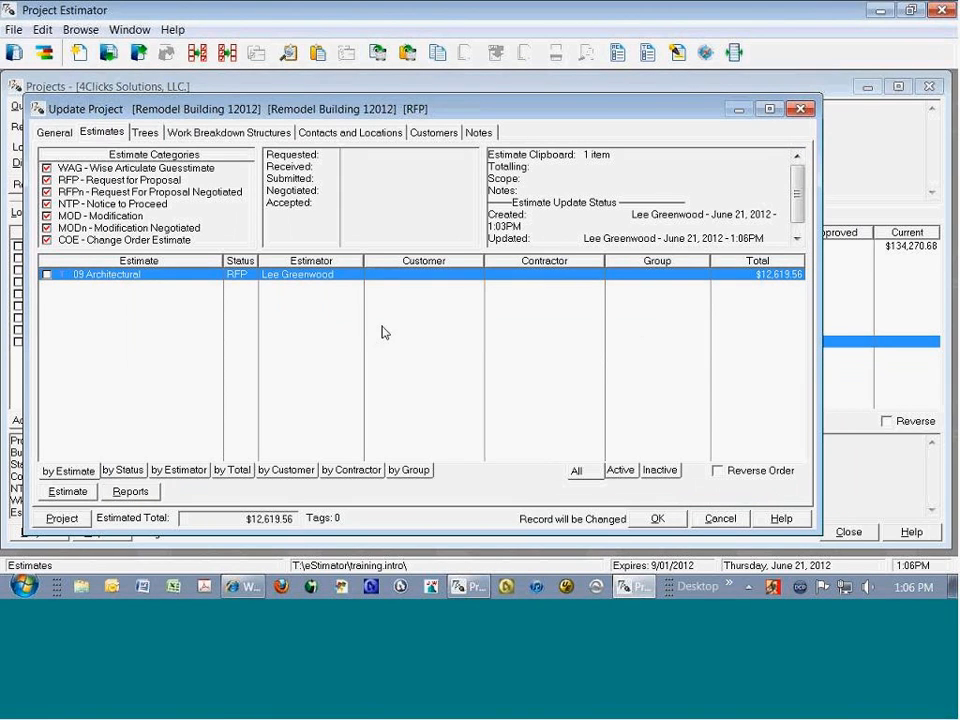
# Step: Paste the Fire Protection estimate from the clipboard into the project, repriced with O&P Pricing from the 2012 RSMeans Assemblies and Facilities guides
pyautogui.click(613, 155)
pyautogui.rightClick(285, 316)
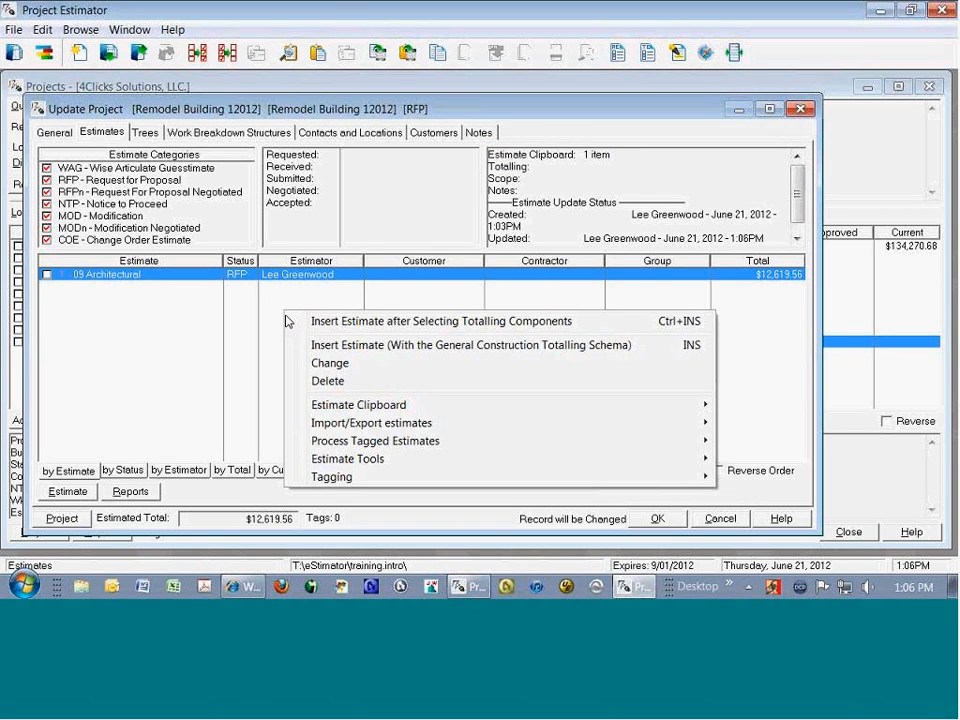
pyautogui.moveTo(396, 405)
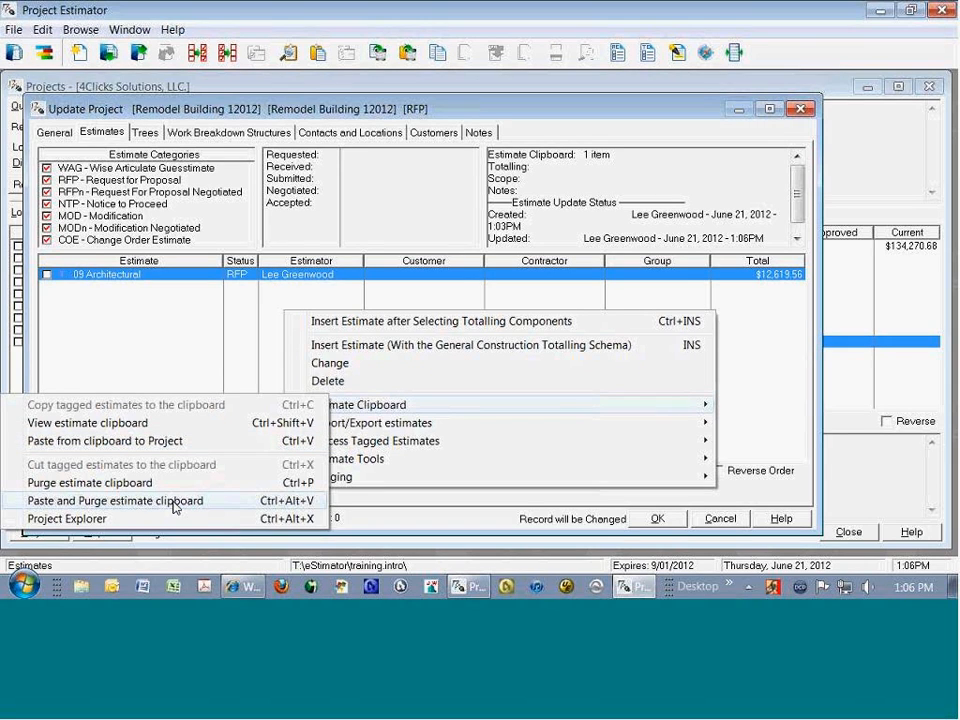
pyautogui.click(189, 441)
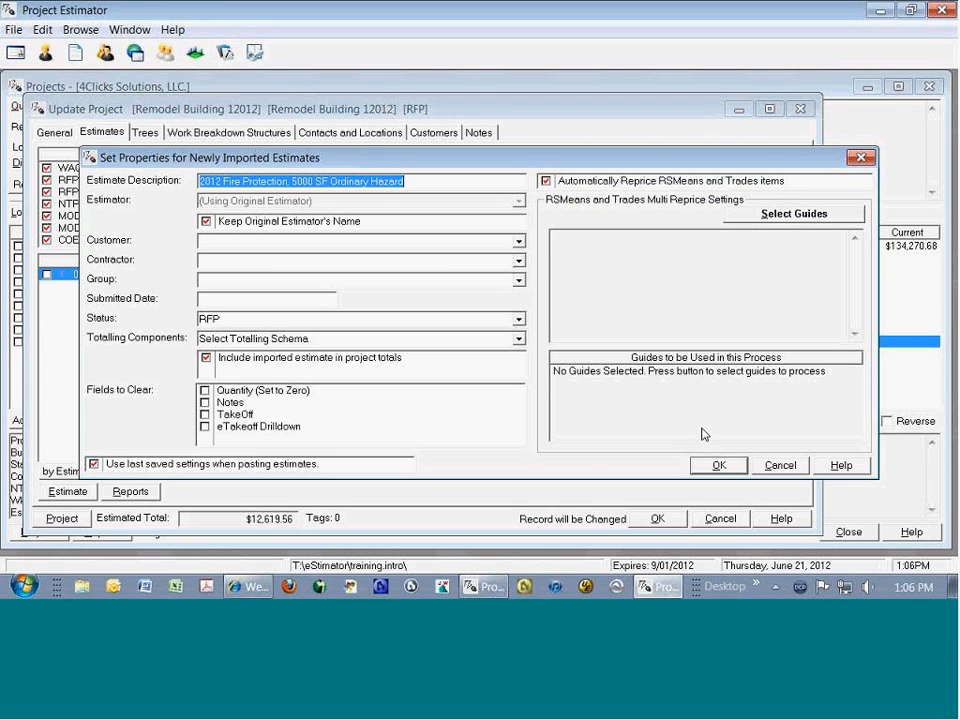
pyautogui.click(725, 464)
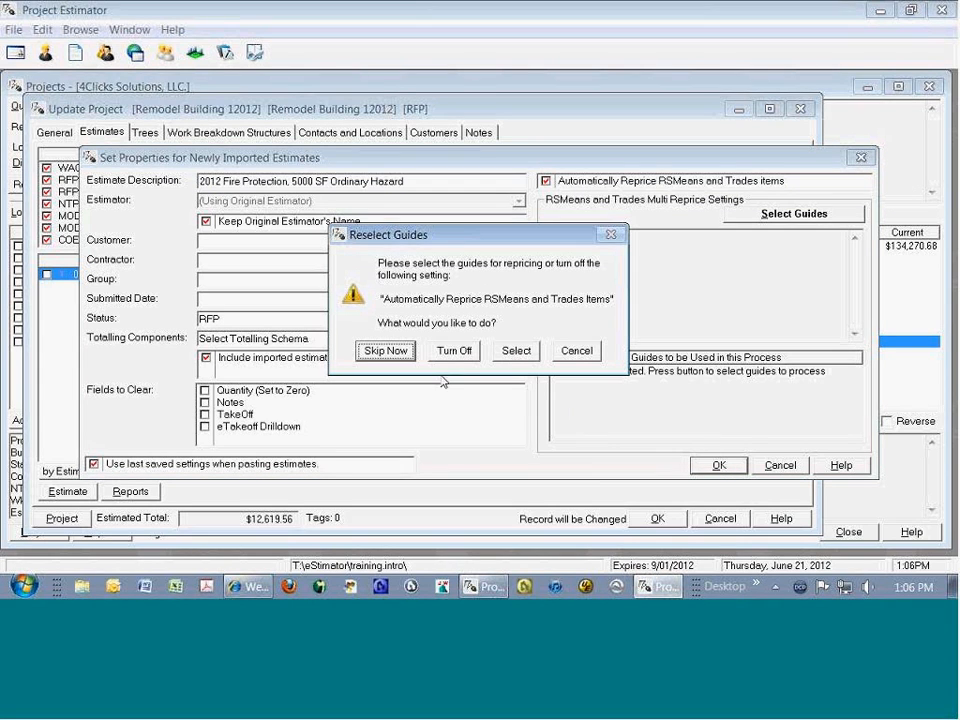
pyautogui.click(515, 350)
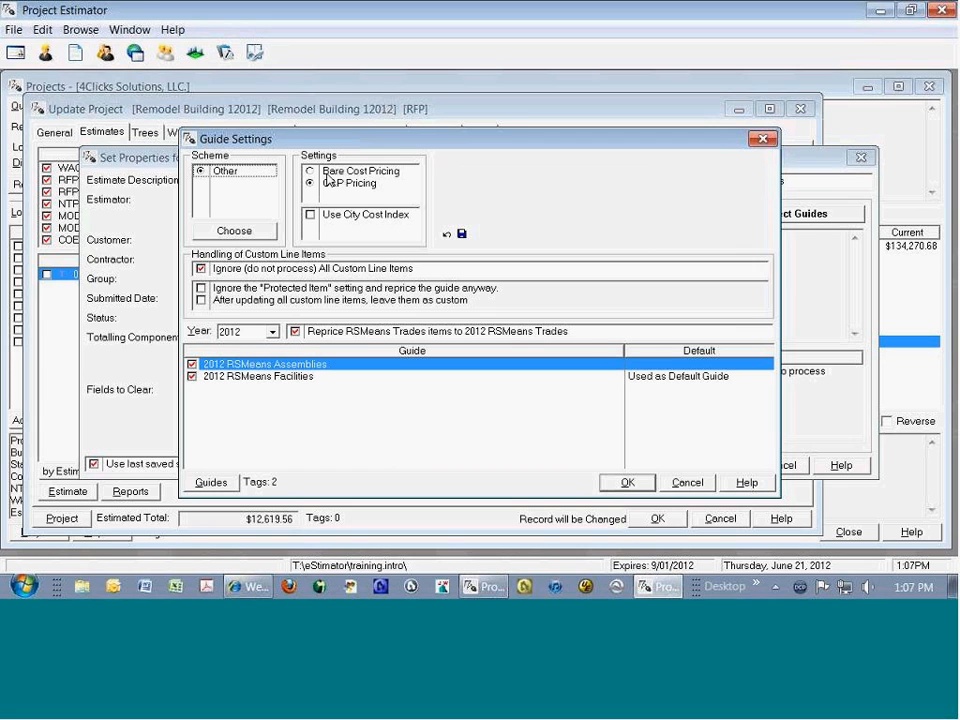
pyautogui.click(627, 482)
pyautogui.click(718, 466)
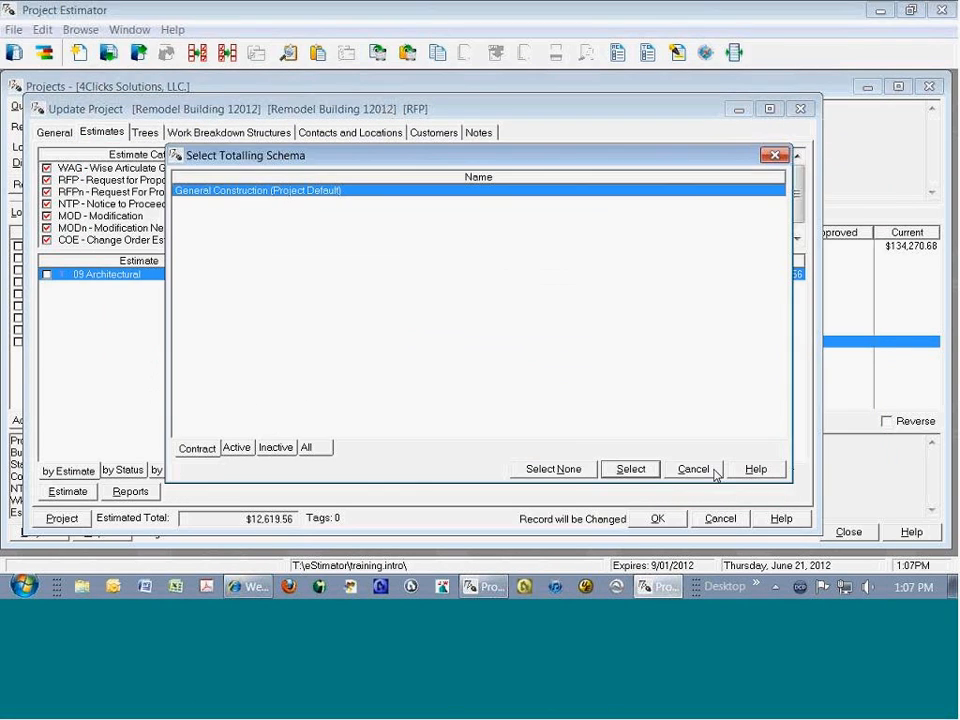
# Step: Apply the General Construction totalling schema to the pasted Fire Protection estimate, dismiss the import results and save the project
pyautogui.click(631, 469)
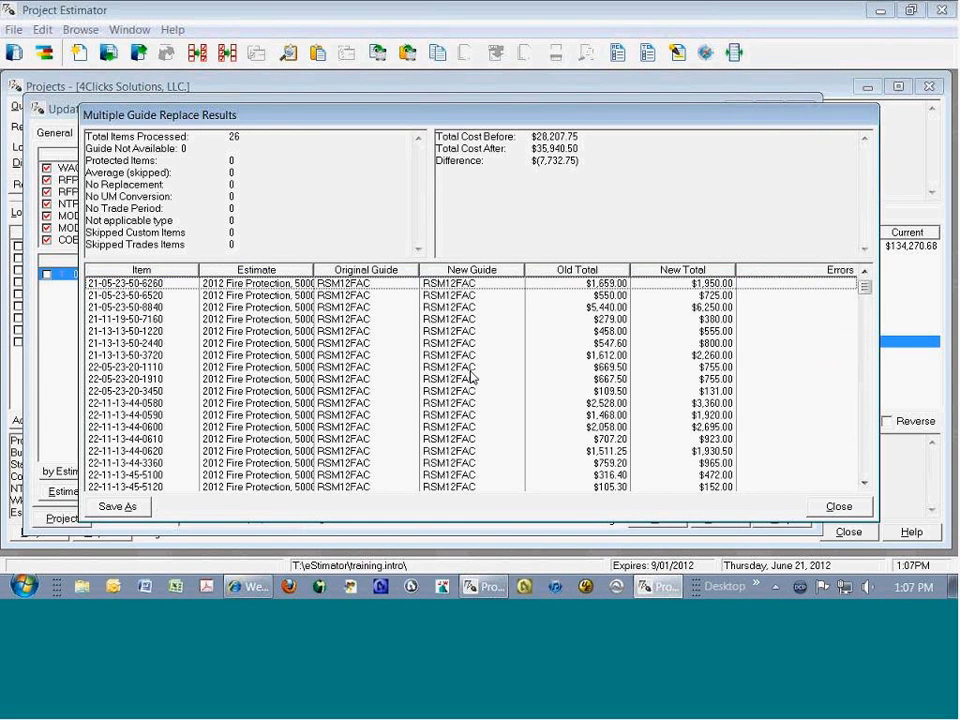
pyautogui.press('Escape')
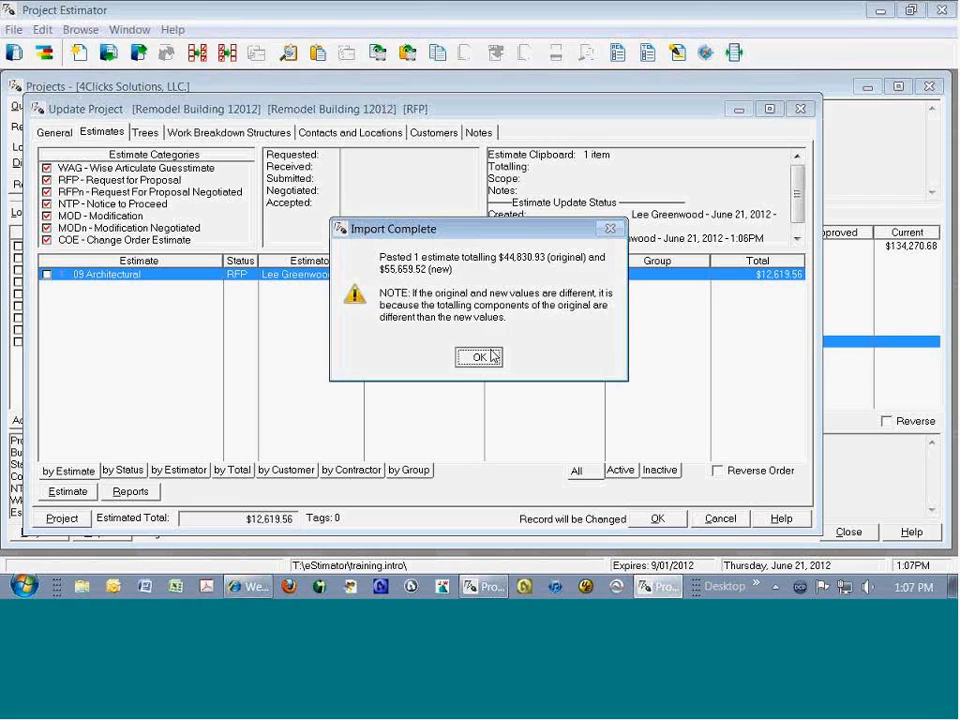
pyautogui.click(479, 357)
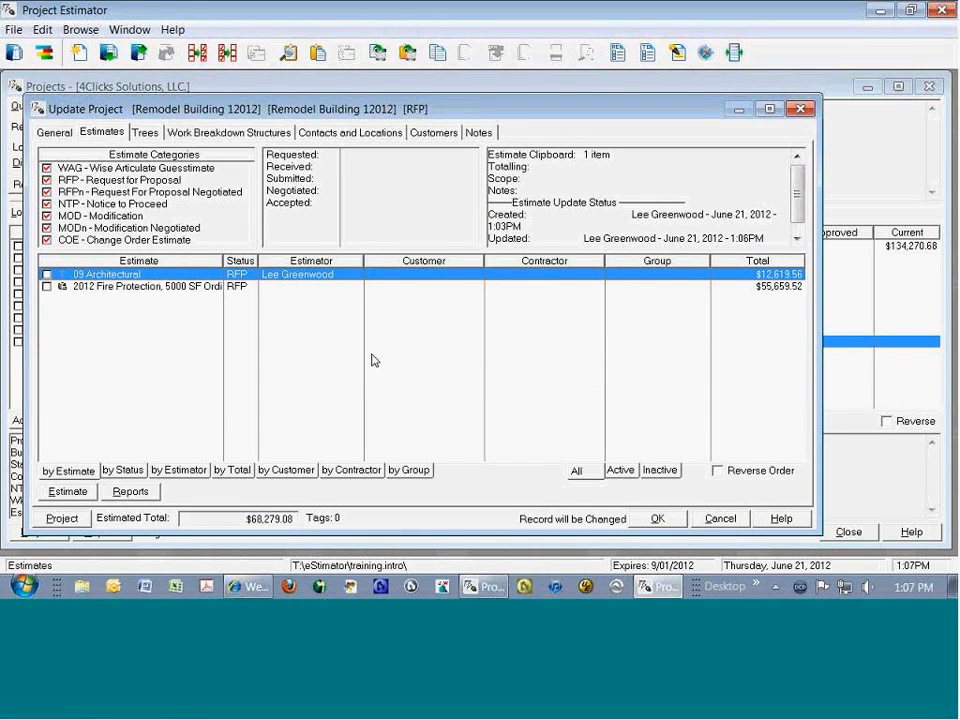
pyautogui.click(657, 518)
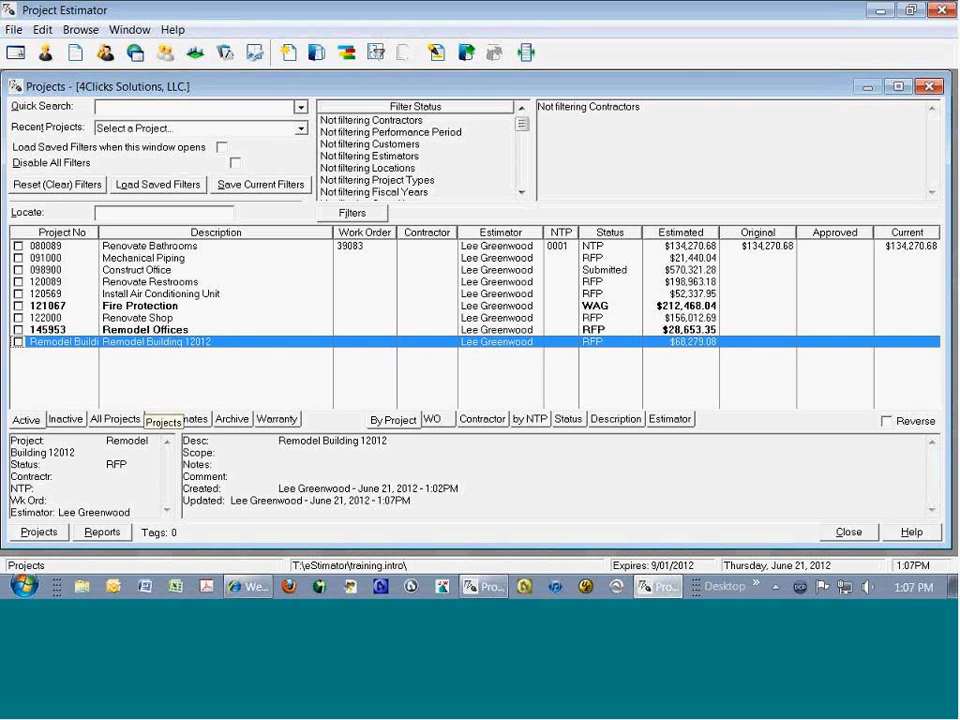
# Step: Look through the inactive, archived and warranty project lists
pyautogui.click(65, 419)
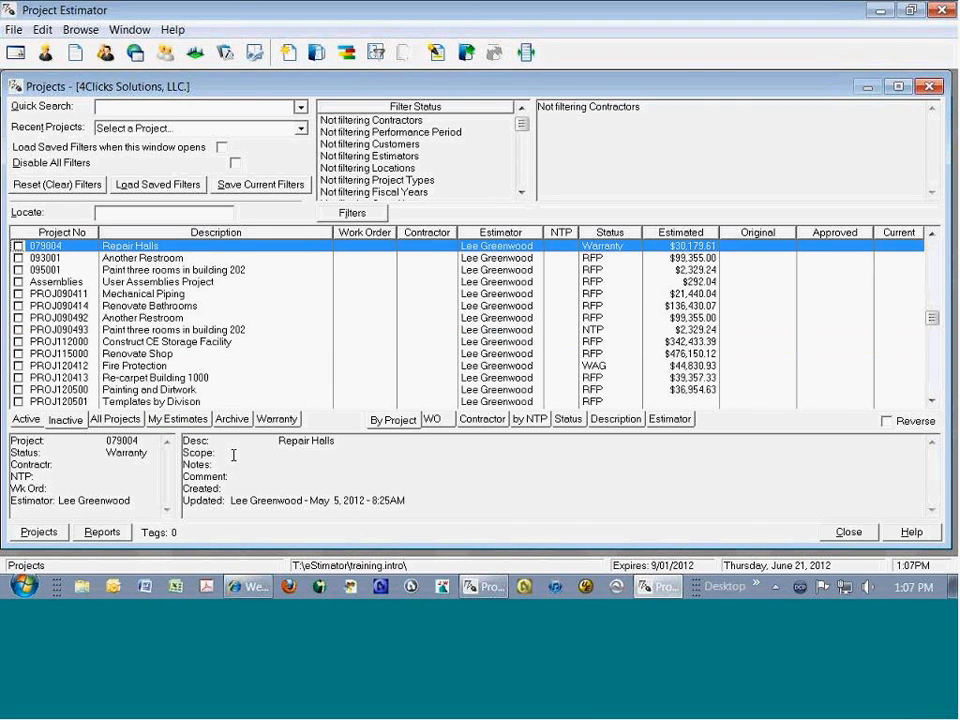
pyautogui.click(232, 419)
pyautogui.click(277, 419)
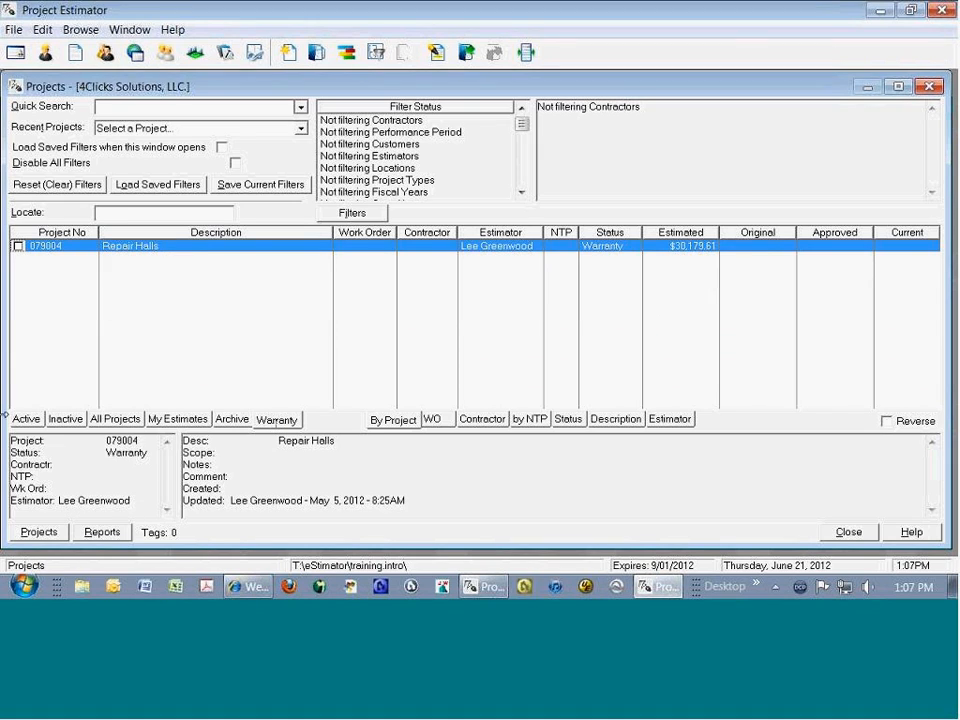
# Step: Return to the active projects and open the 09 Architectural estimate of Remodel Building 12012
pyautogui.click(18, 420)
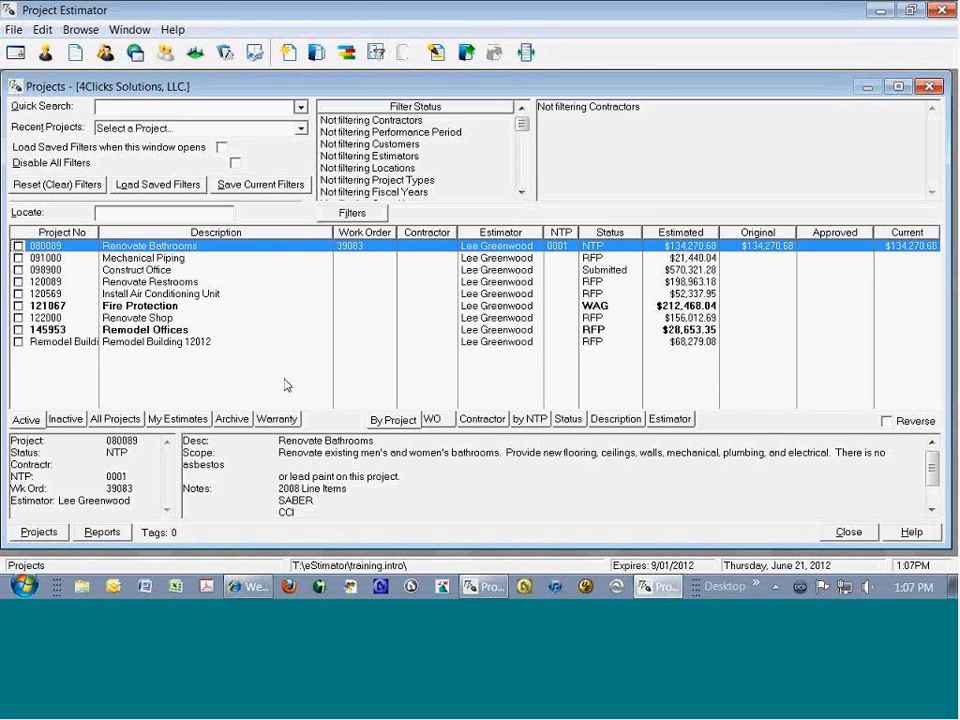
pyautogui.doubleClick(188, 341)
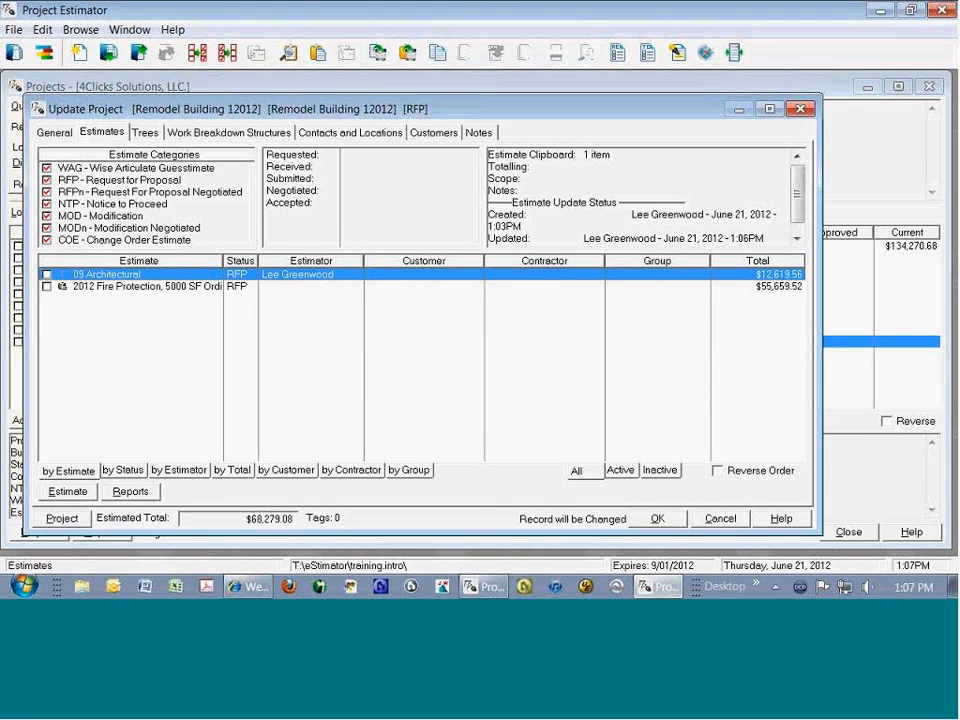
pyautogui.doubleClick(140, 274)
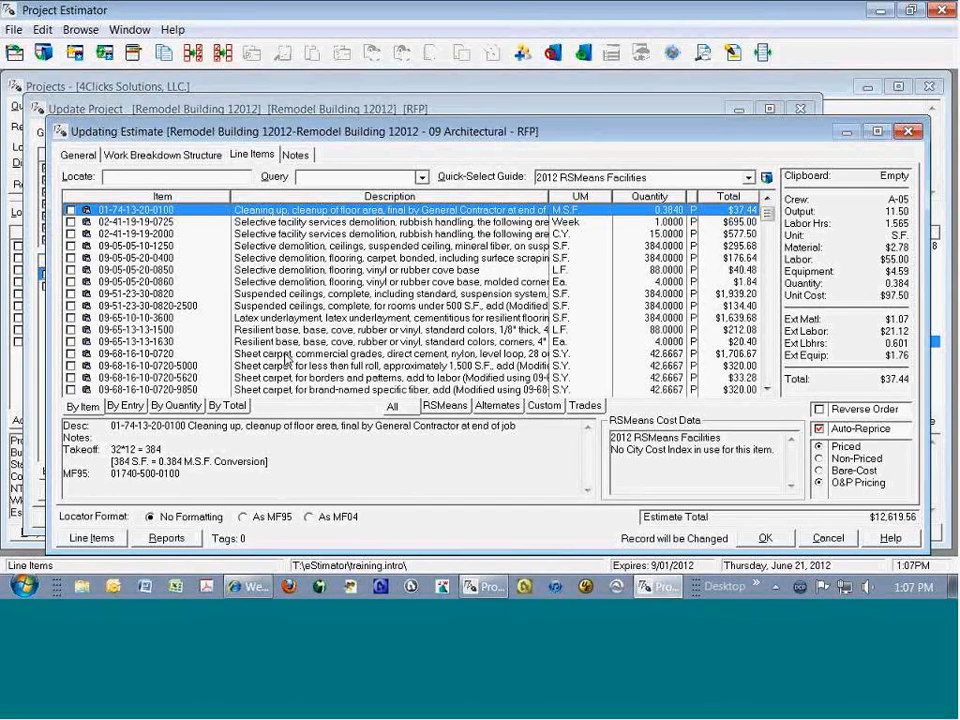
# Step: Tag all line items of the 09 Architectural estimate and apply the takeoff formula 65*98 to the square-foot items
pyautogui.click(300, 293)
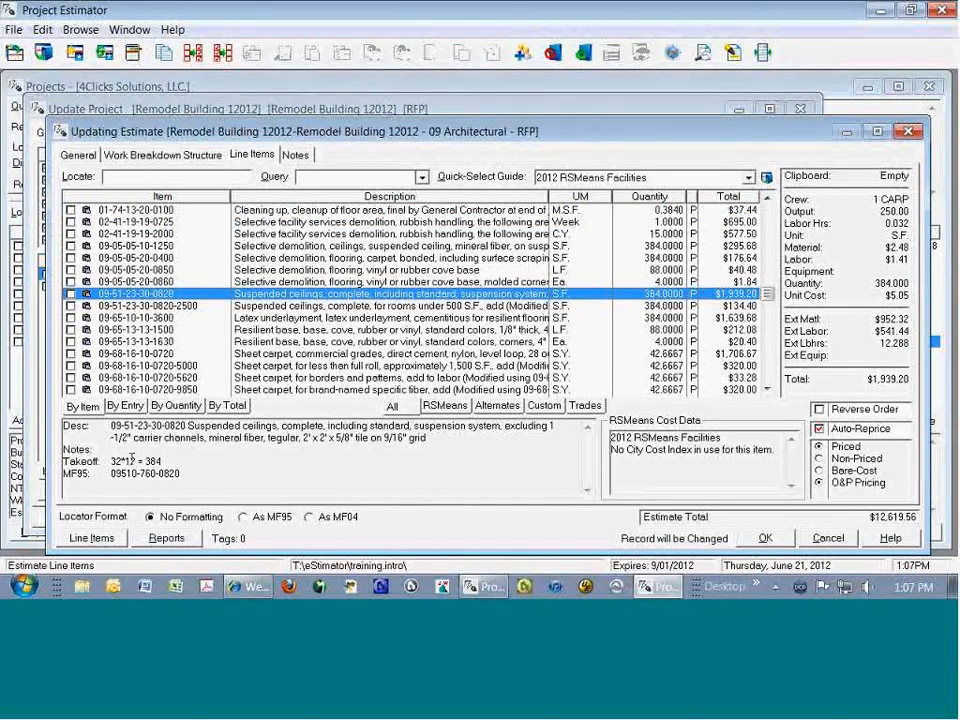
pyautogui.click(355, 271)
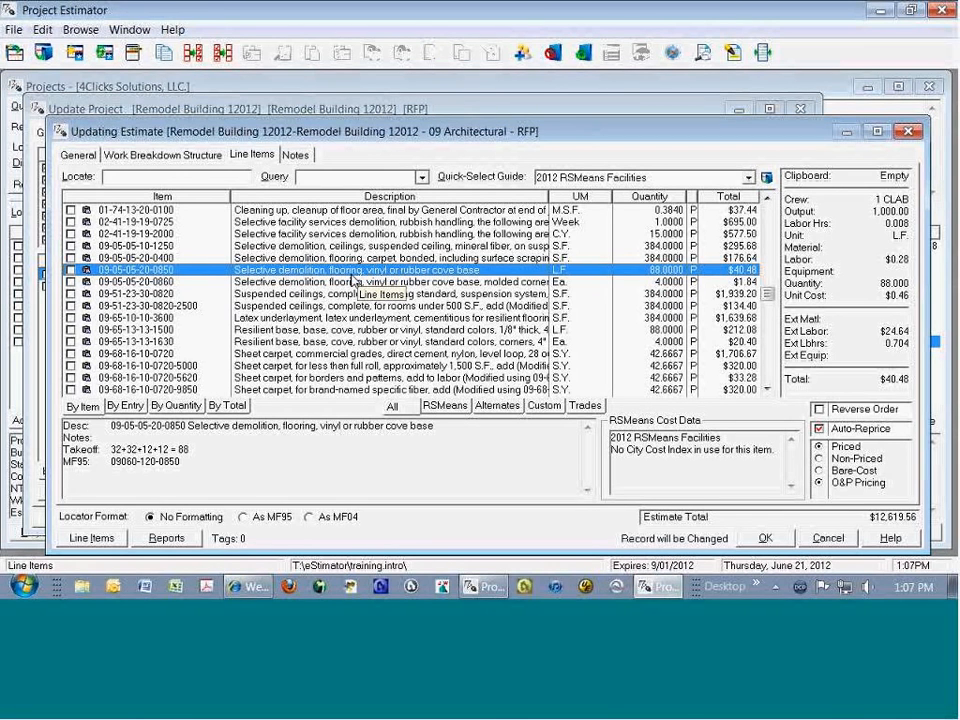
pyautogui.hotkey('ctrl', 'a')
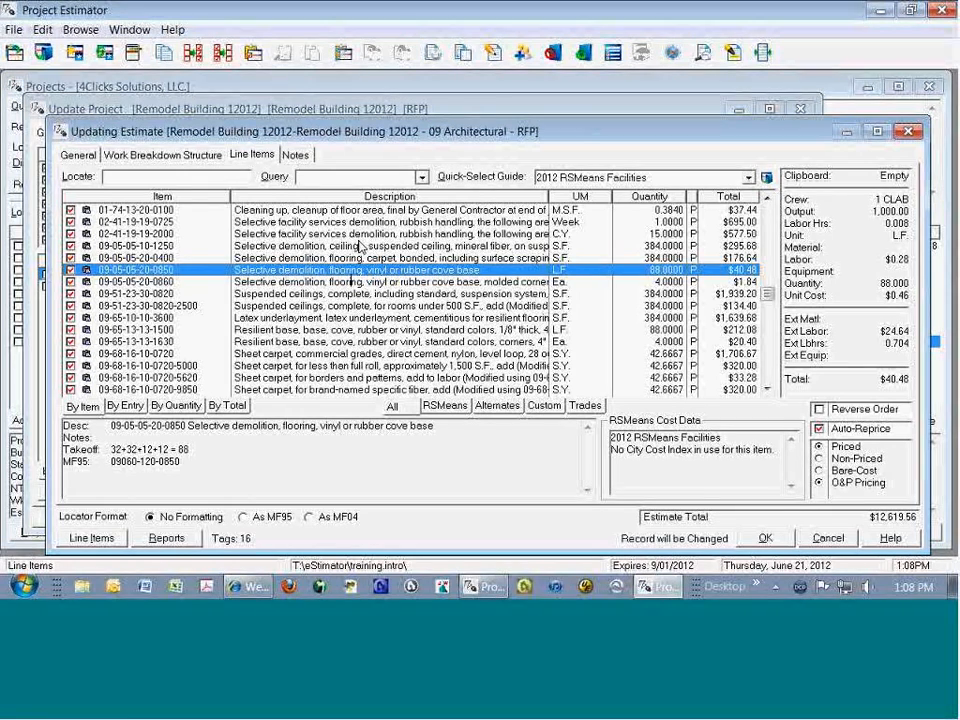
pyautogui.click(462, 52)
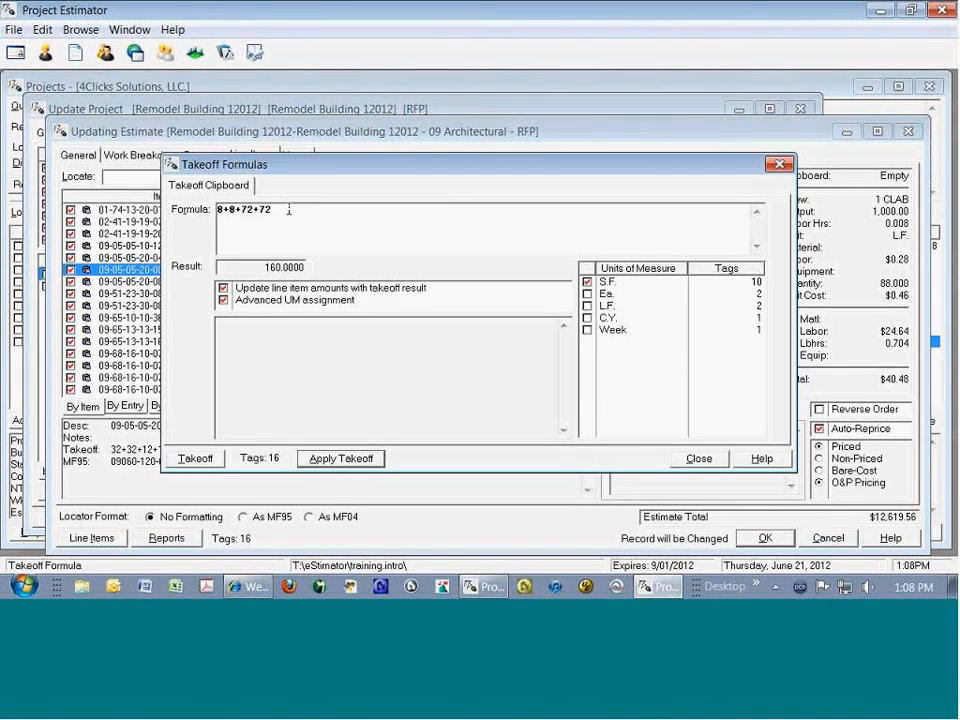
pyautogui.moveTo(289, 210); pyautogui.dragTo(215, 210)
pyautogui.write('65*98')
pyautogui.press('Tab')
pyautogui.press('Return')
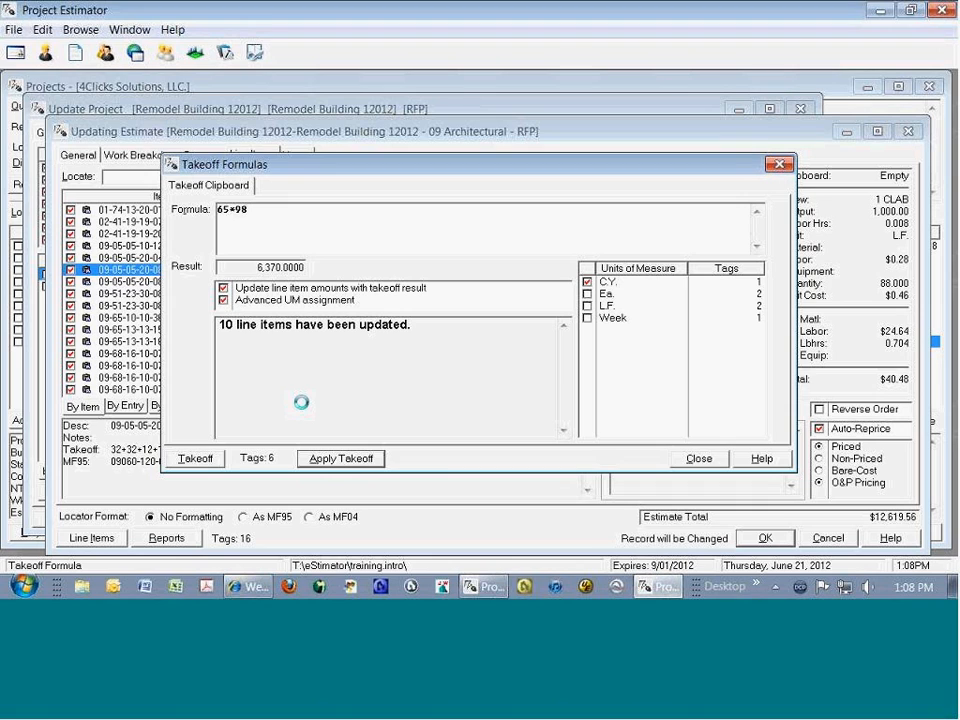
# Step: Apply a takeoff quantity of 30 to the cubic-yard item and 12 to the each-unit items
pyautogui.press('BackSpace')
pyautogui.press('BackSpace')
pyautogui.press('BackSpace')
pyautogui.press('BackSpace')
pyautogui.press('BackSpace')
pyautogui.write('30')
pyautogui.press('Return')
pyautogui.write('12')
pyautogui.press('Return')
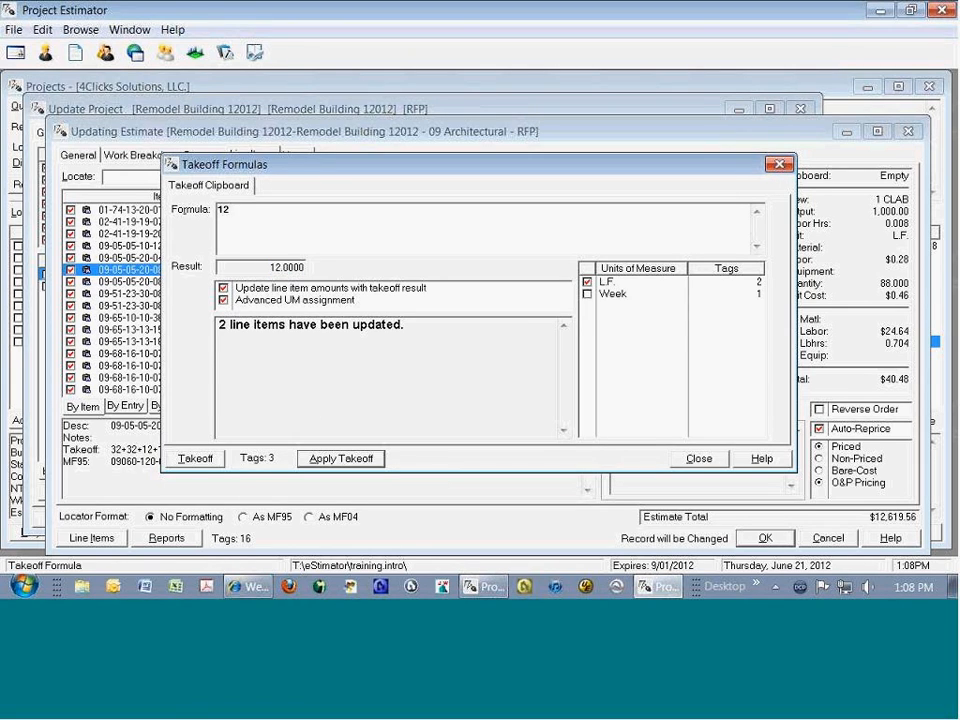
# Step: Apply the takeoff formula 65+65+85+85 to the linear-foot line items
pyautogui.write('65+65+85+85')
pyautogui.press('Return')
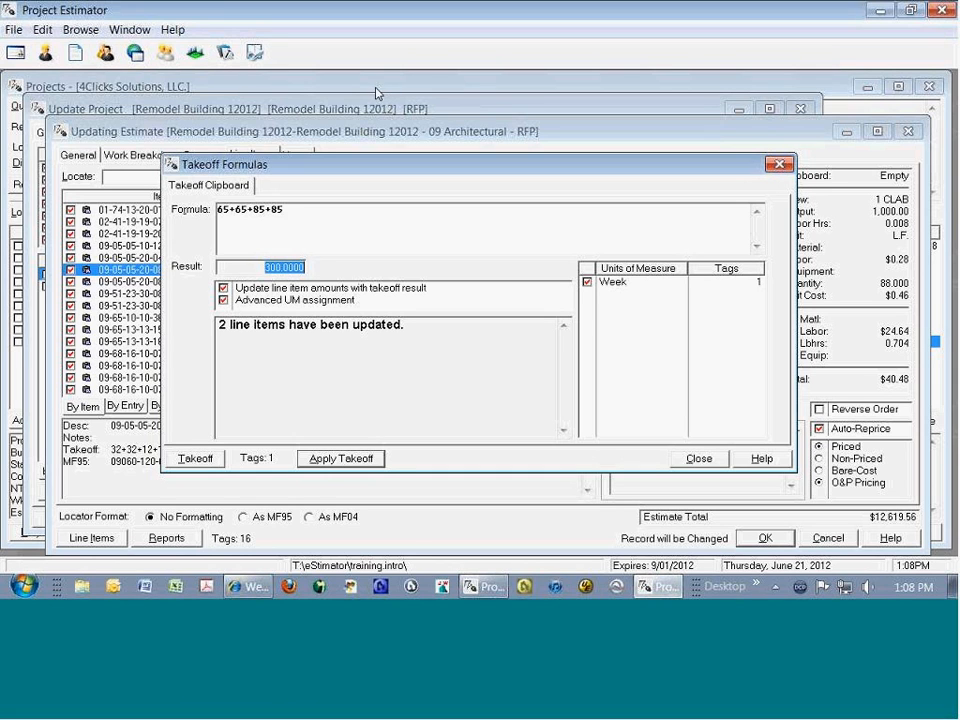
# Step: Apply a takeoff quantity of 1 to the weekly rubbish handling item and save the 09 Architectural estimate
pyautogui.doubleClick(315, 240)
pyautogui.press('BackSpace')
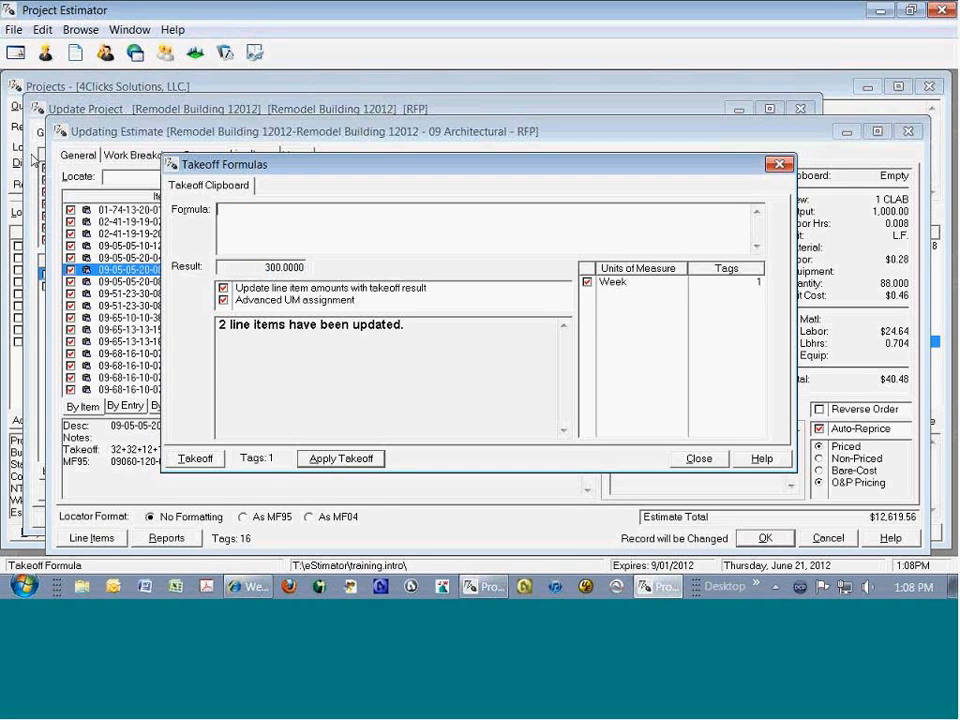
pyautogui.write('1')
pyautogui.press('Return')
pyautogui.press('Return')
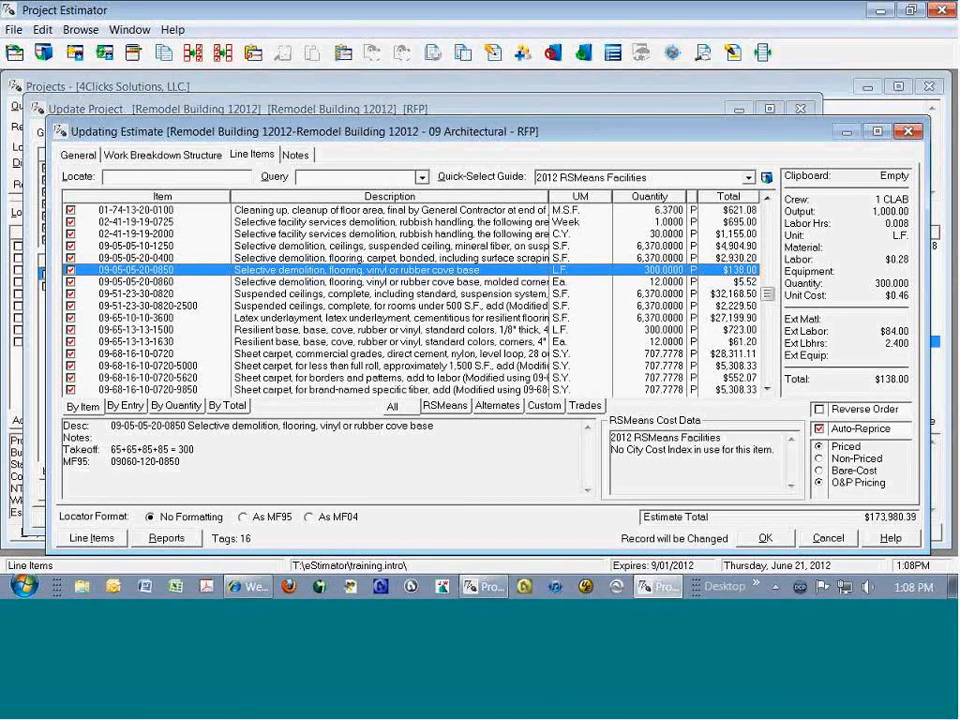
pyautogui.click(765, 538)
# Step: Open the 2012 Fire Protection, 5000 SF Ordinary Hazard estimate, examine its priced line items and close it
pyautogui.doubleClick(160, 286)
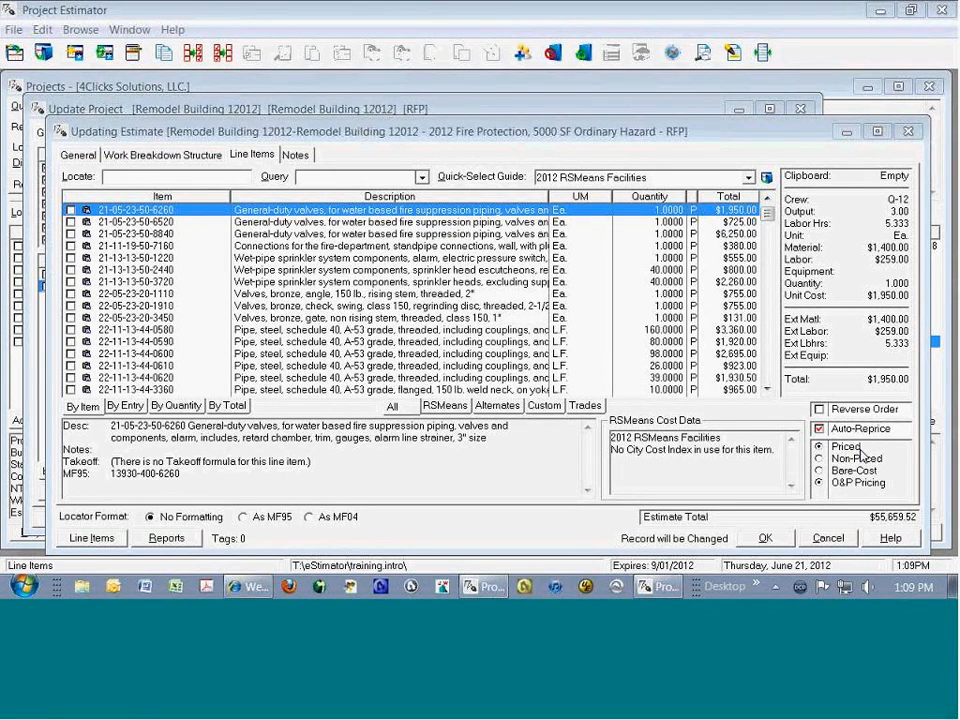
pyautogui.click(491, 306)
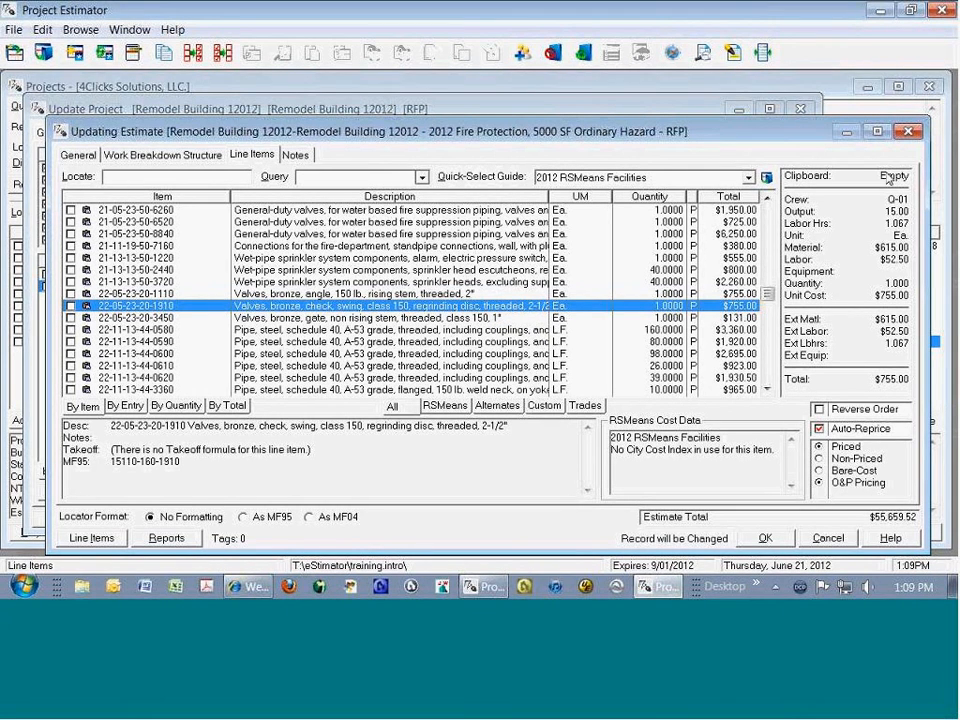
pyautogui.click(479, 260)
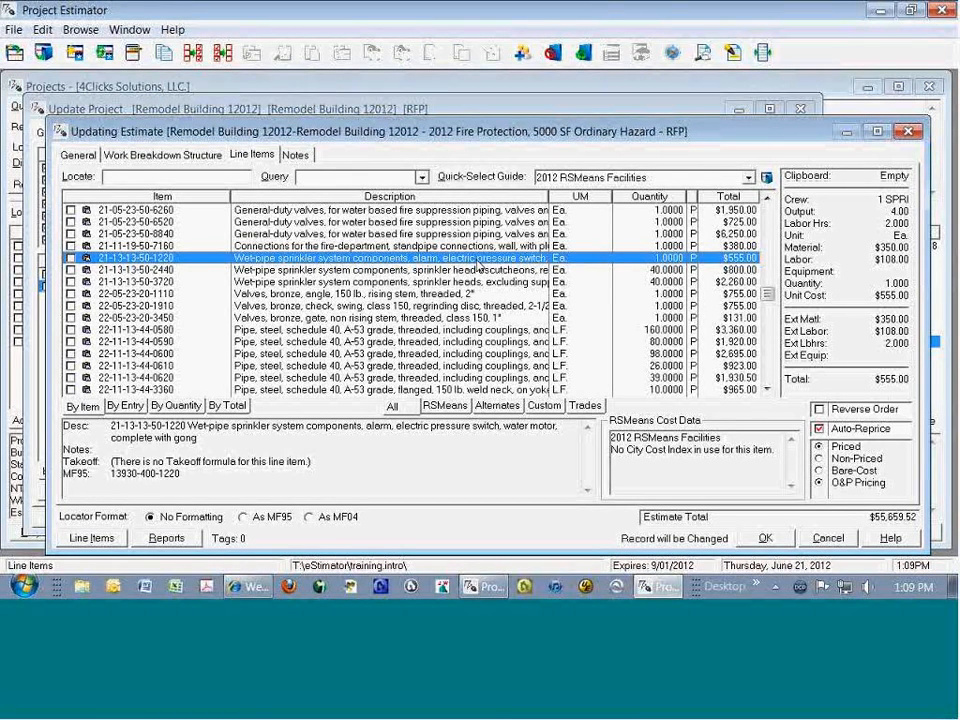
pyautogui.click(765, 538)
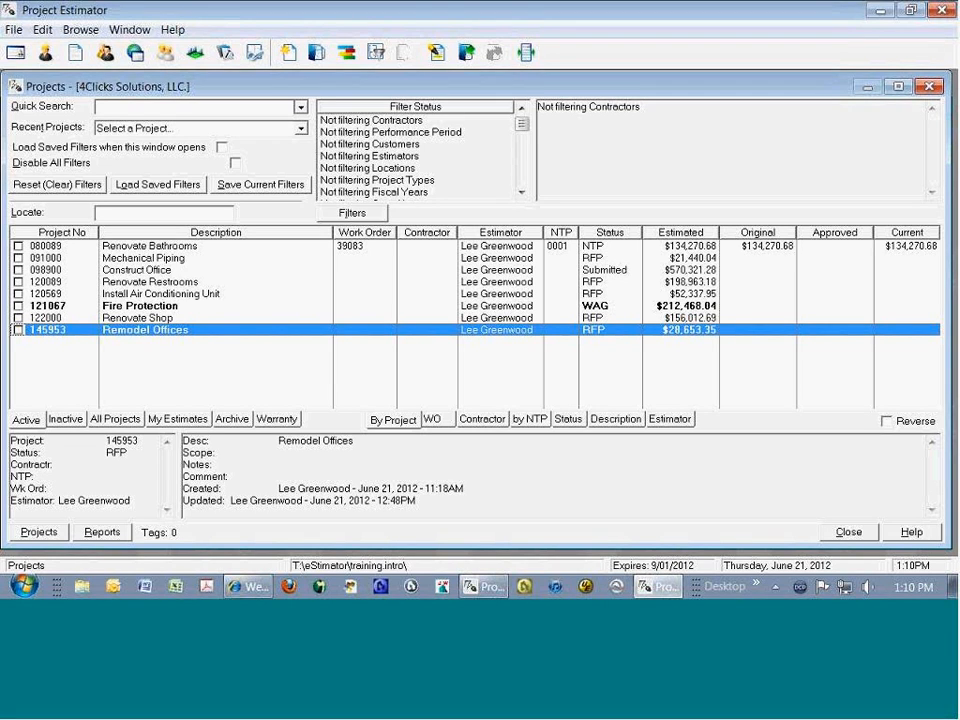
# Step: Create a new project under General Construction (Basic Contract Year) with project number and description Remodel Building 12012
pyautogui.click(272, 306)
pyautogui.rightClick(272, 306)
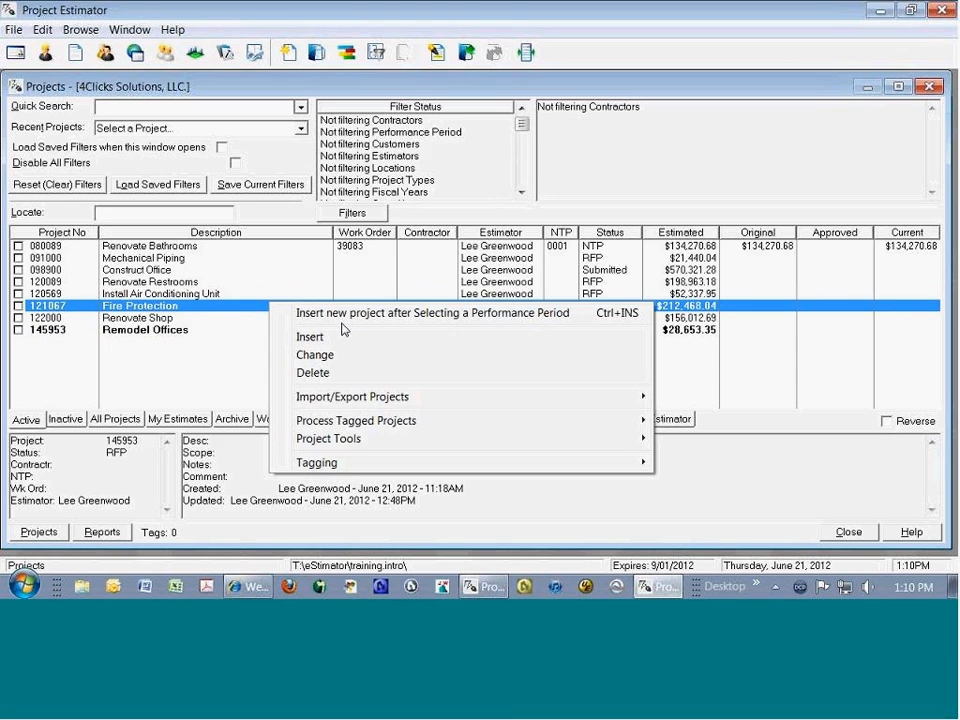
pyautogui.click(356, 316)
pyautogui.doubleClick(497, 218)
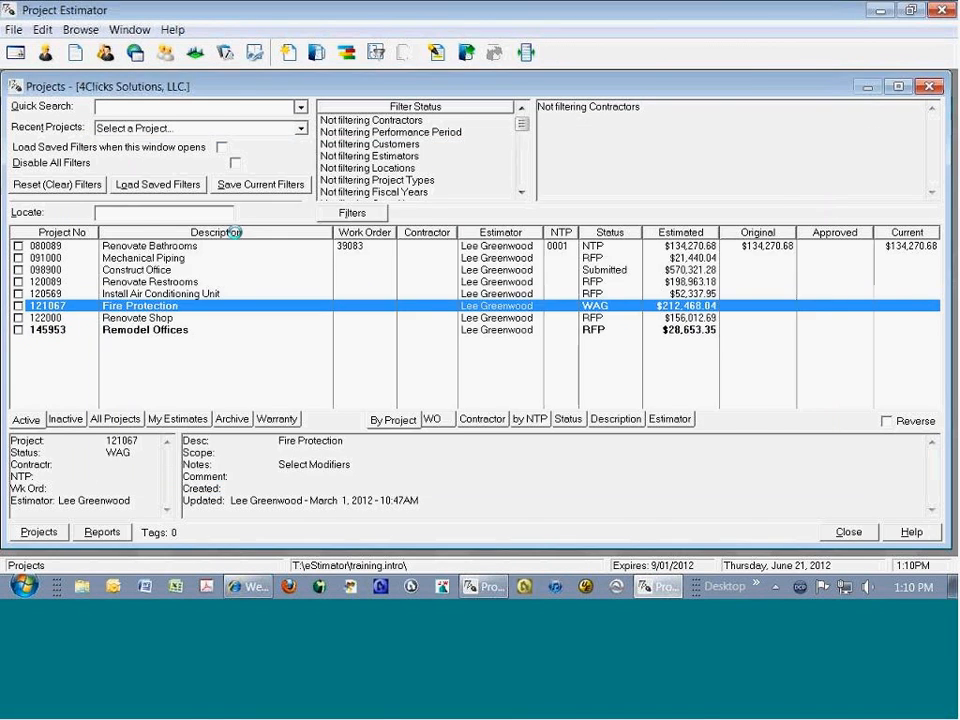
pyautogui.write('Remodel Building 12012')
pyautogui.press('Tab')
pyautogui.press('Tab')
pyautogui.press('Tab')
pyautogui.write('Remodel Building 12012')
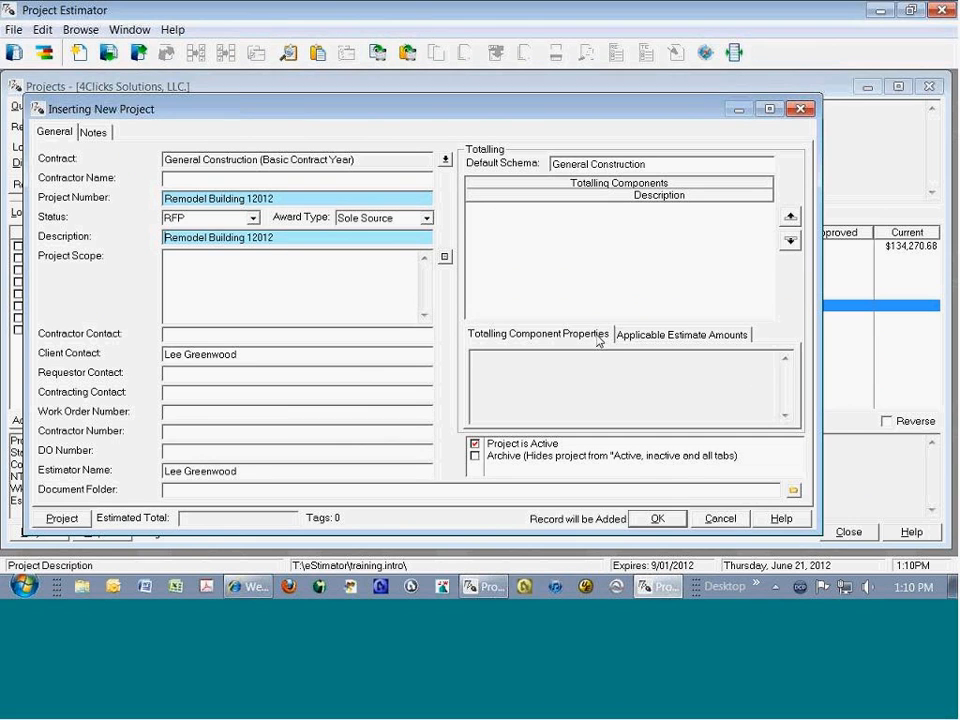
pyautogui.press('Return')
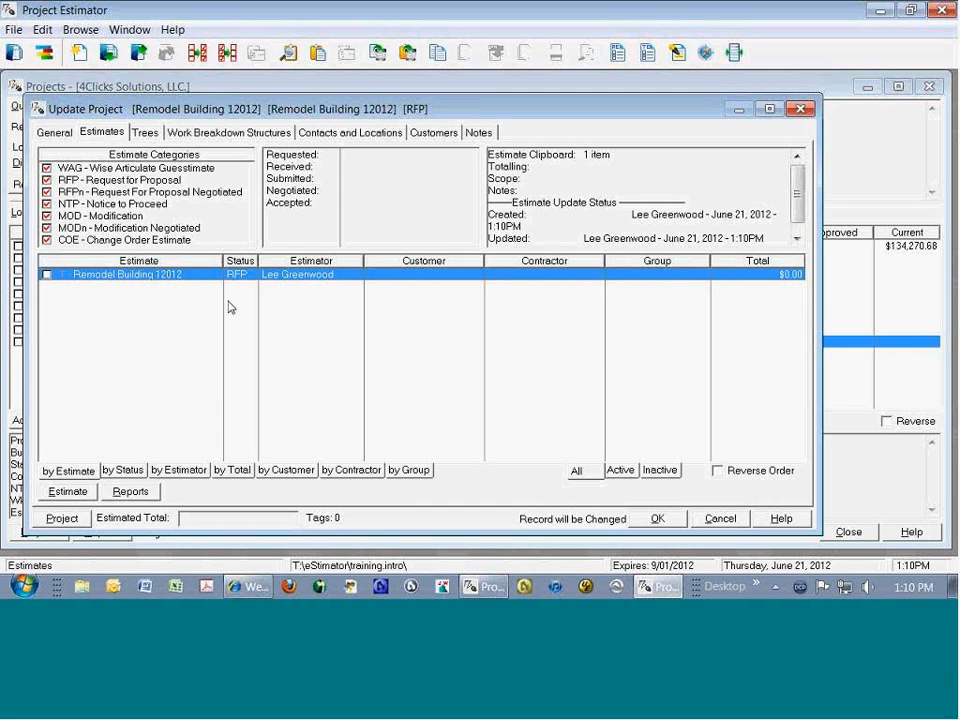
# Step: Rename the new project's estimate as 09 Finishes and check its line item list
pyautogui.doubleClick(145, 275)
pyautogui.click(78, 155)
pyautogui.write('09 Finishes')
pyautogui.press('Return')
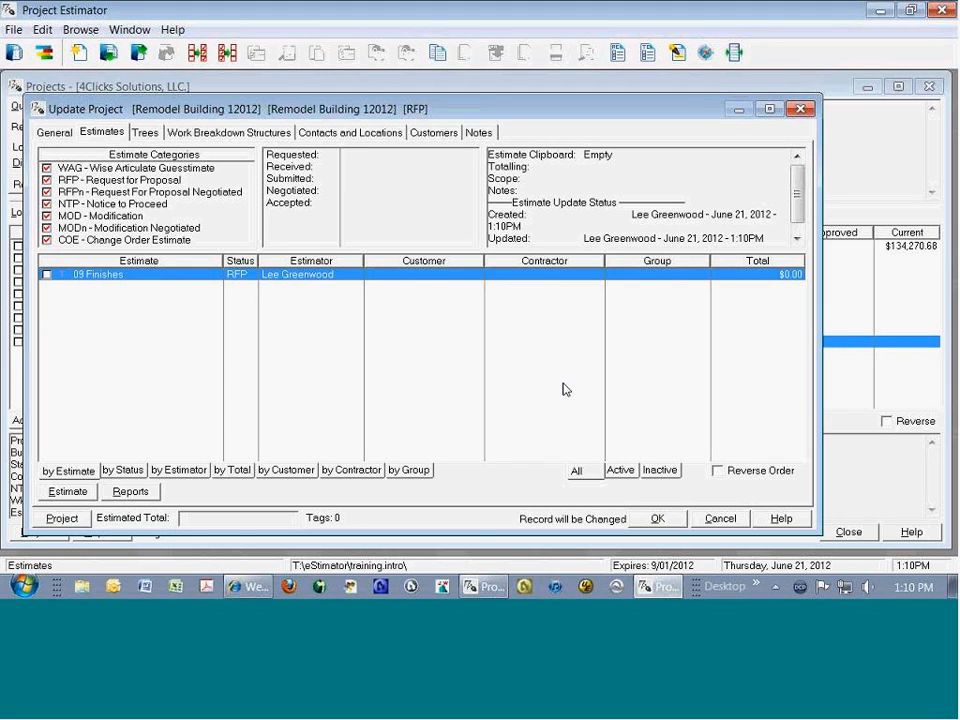
pyautogui.doubleClick(310, 372)
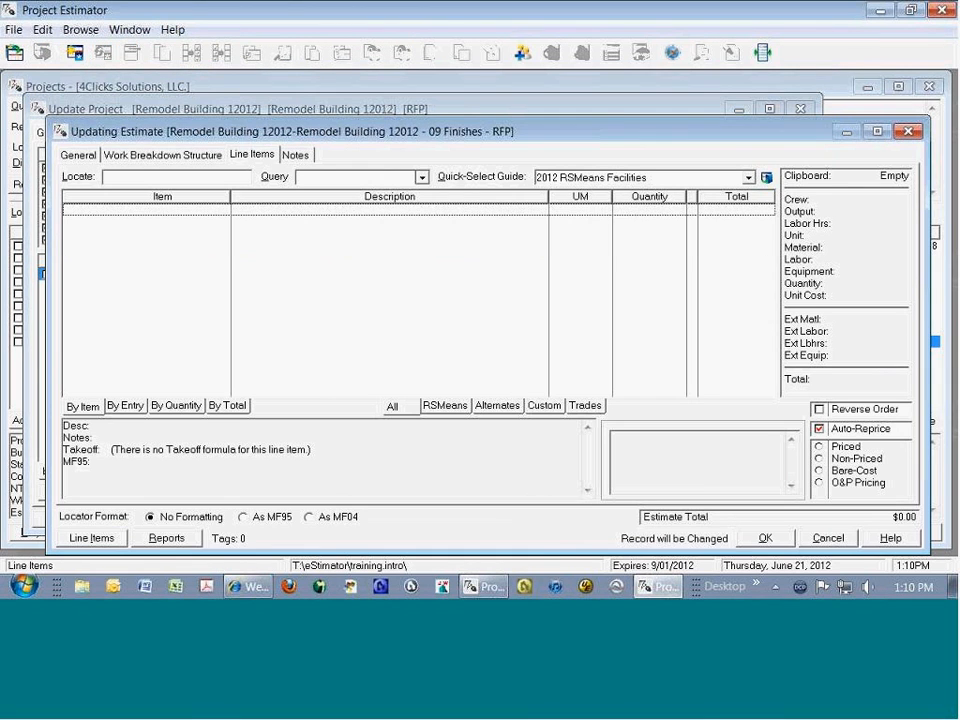
pyautogui.click(765, 538)
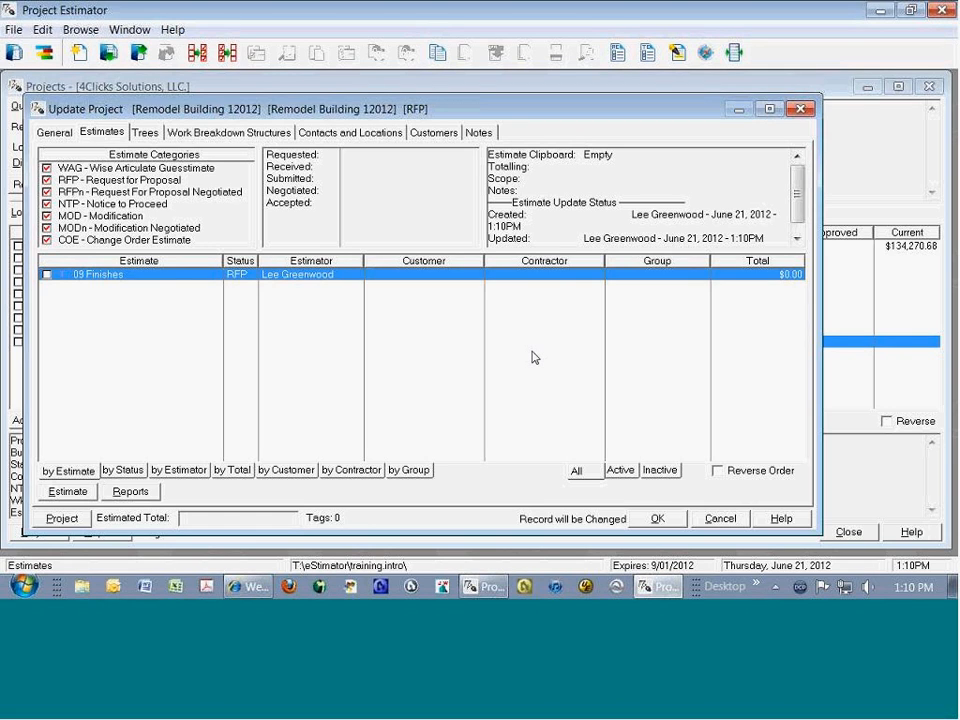
# Step: Open the Project Explorer and select the Remodel Offices project
pyautogui.rightClick(378, 327)
pyautogui.moveTo(481, 476)
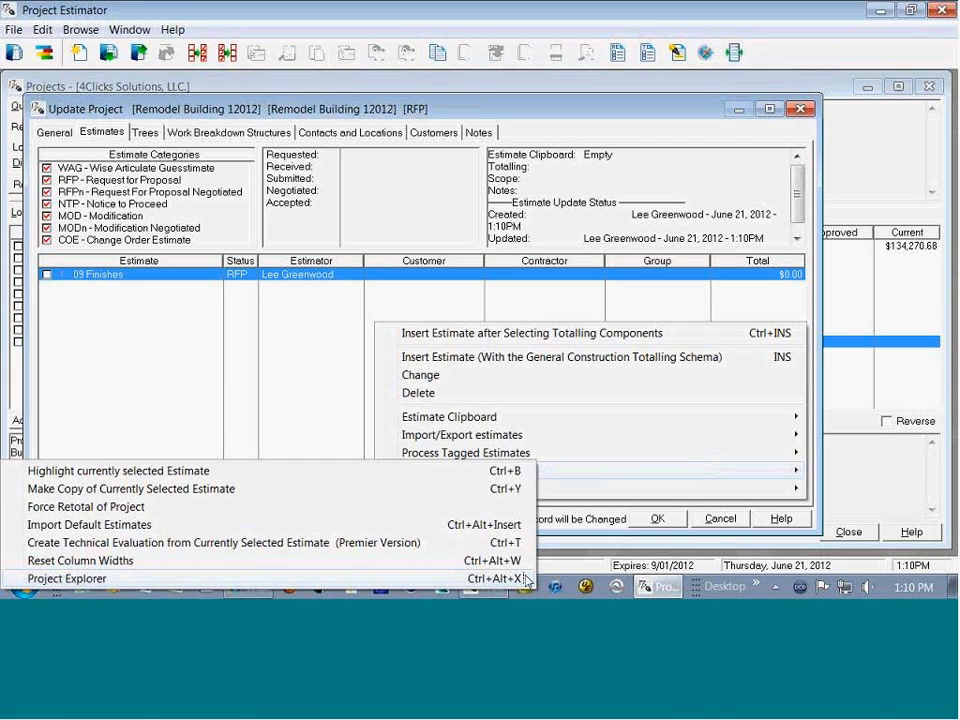
pyautogui.click(345, 319)
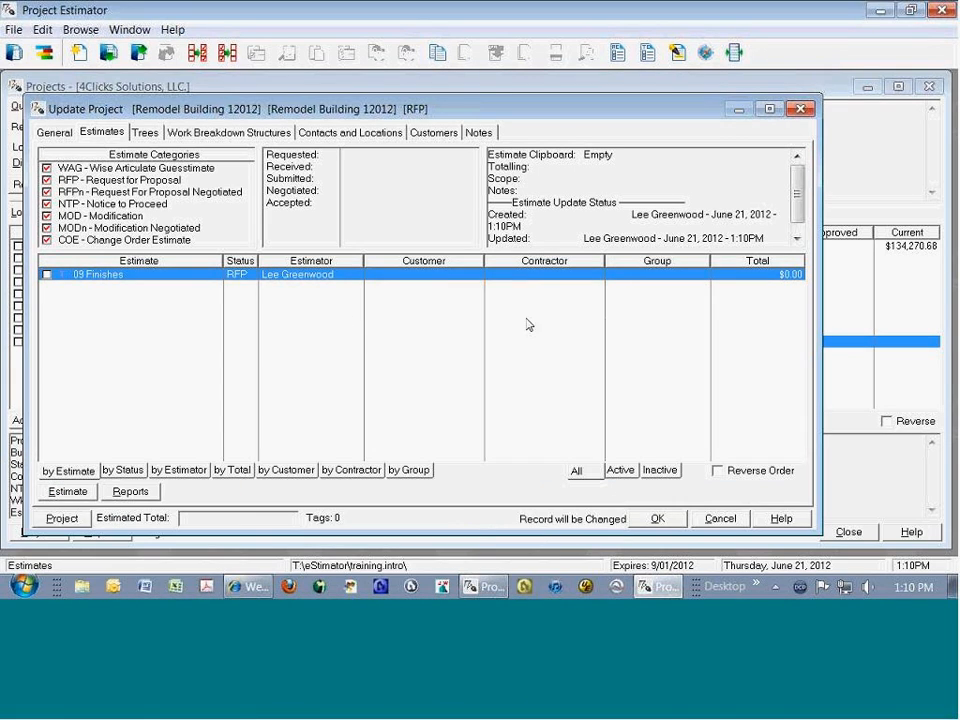
pyautogui.click(703, 54)
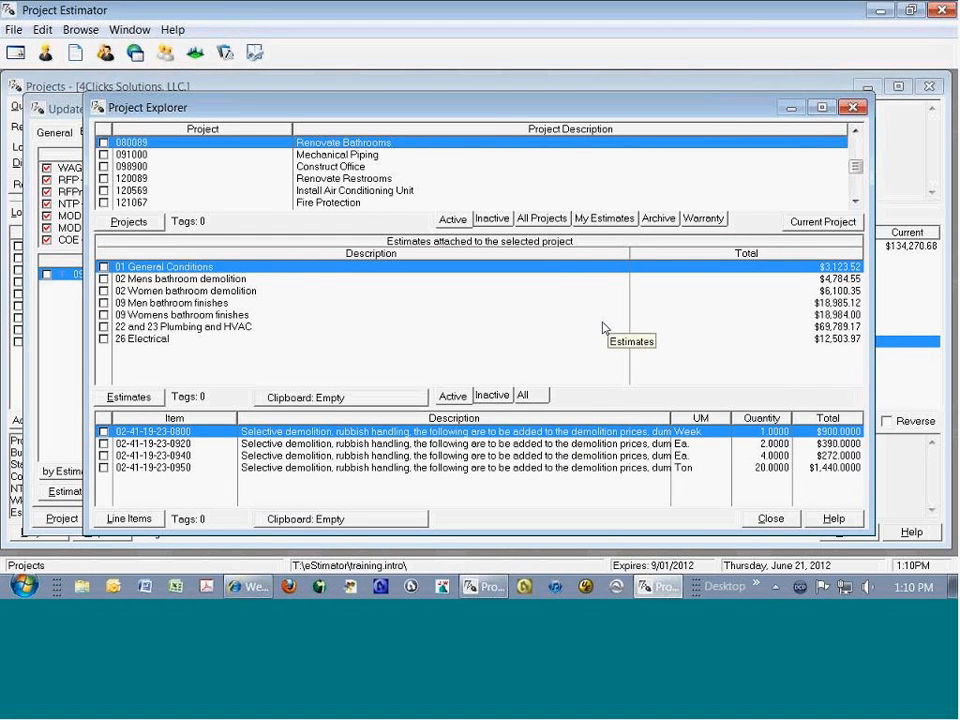
pyautogui.click(213, 189)
pyautogui.scroll(-2, 213, 188)
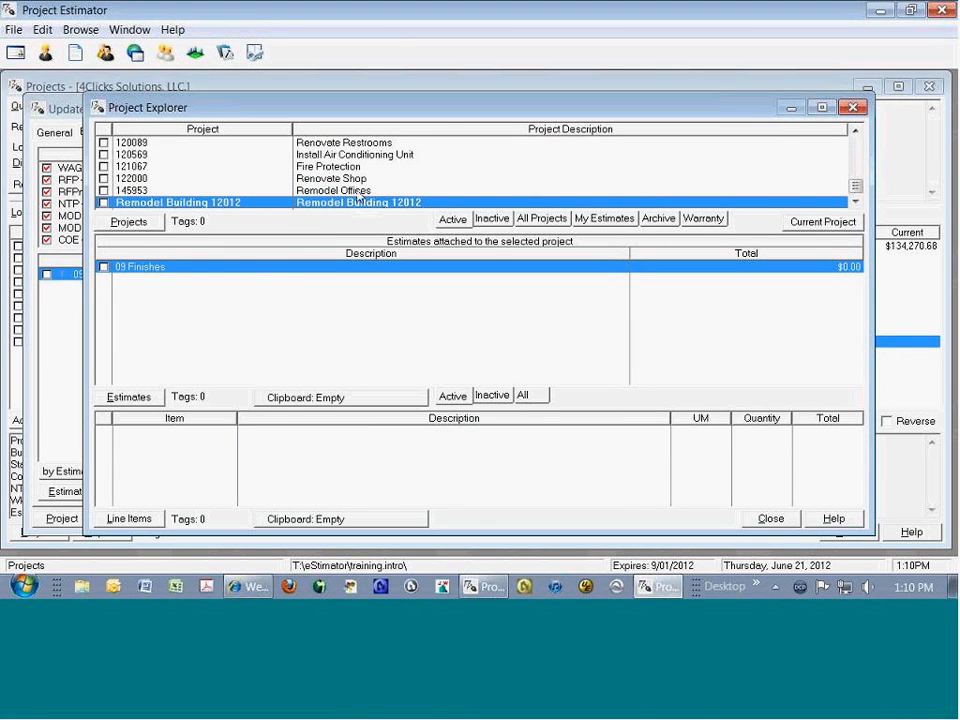
pyautogui.click(359, 191)
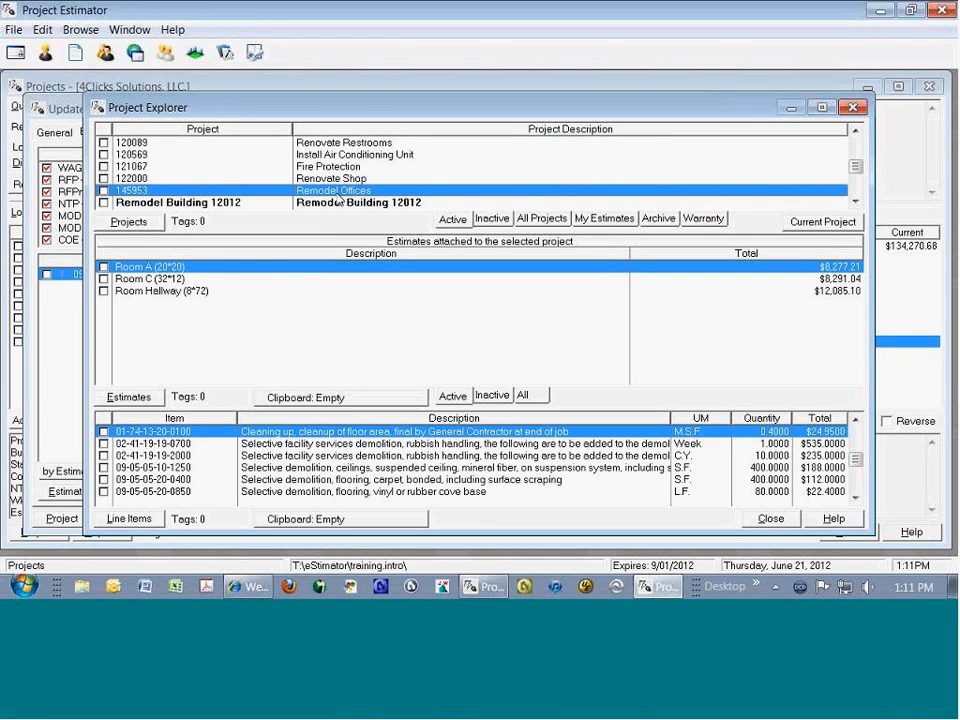
# Step: Tag all line items of the Room C (32*12) estimate and add them to the line item clipboard
pyautogui.click(250, 279)
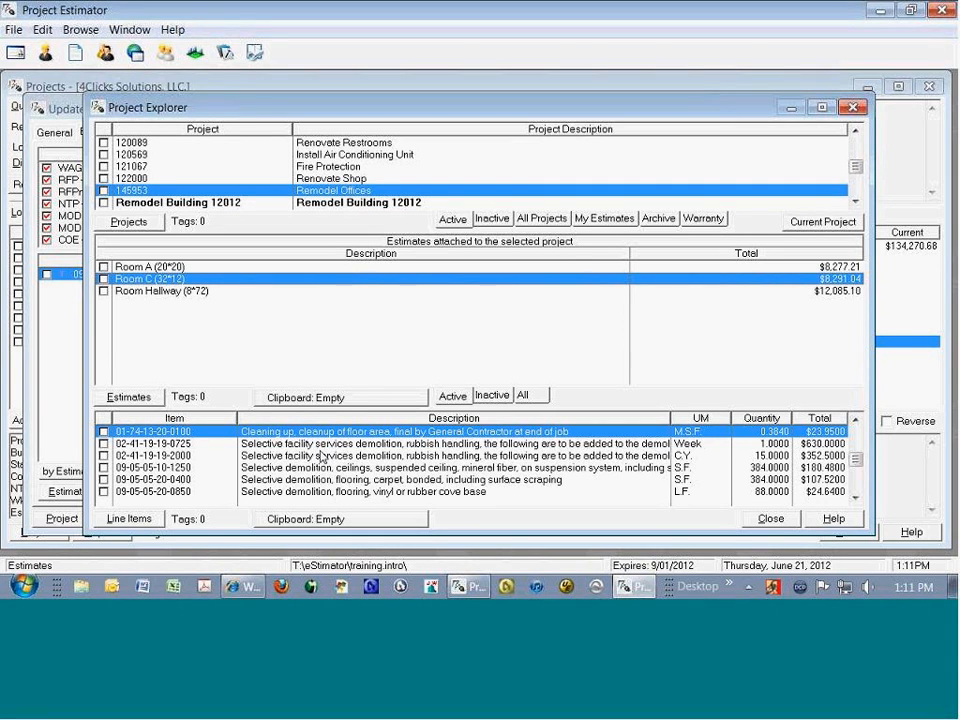
pyautogui.click(322, 456)
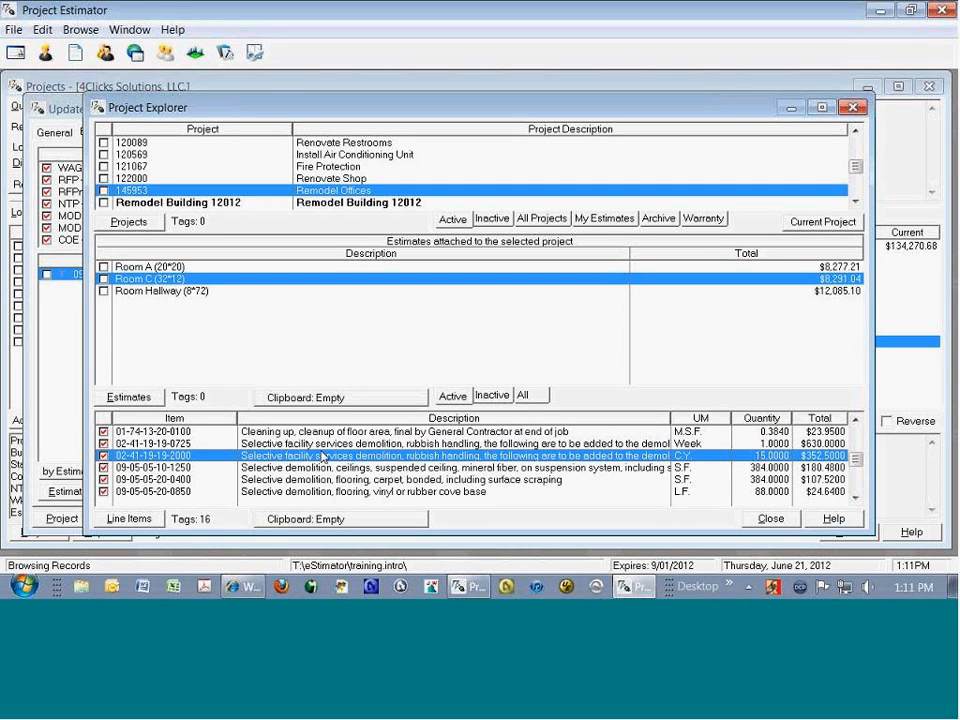
pyautogui.rightClick(283, 462)
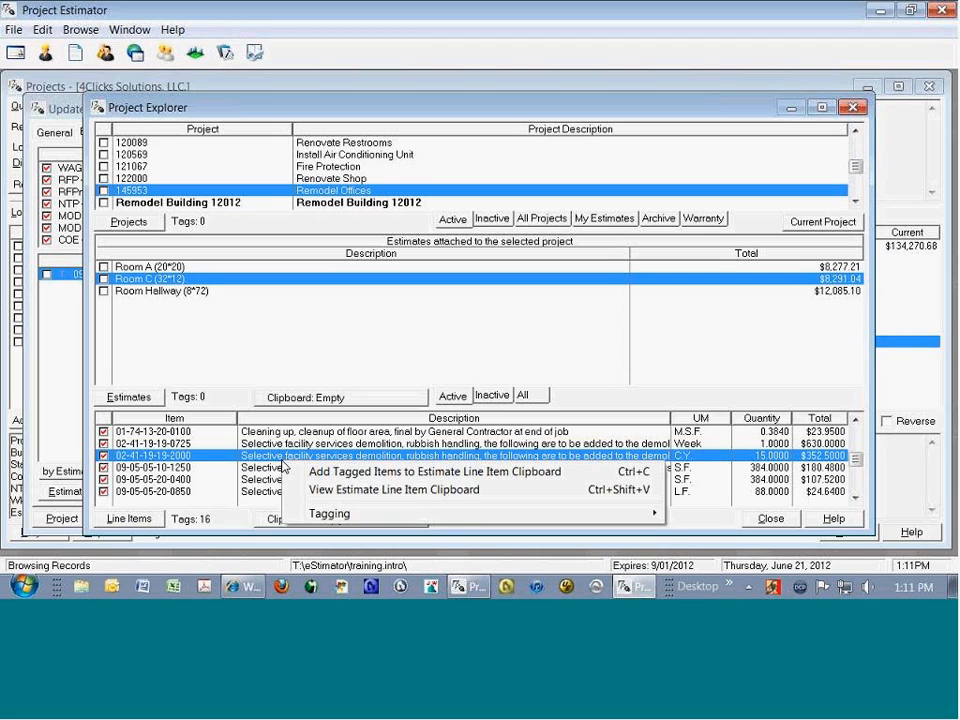
pyautogui.click(476, 472)
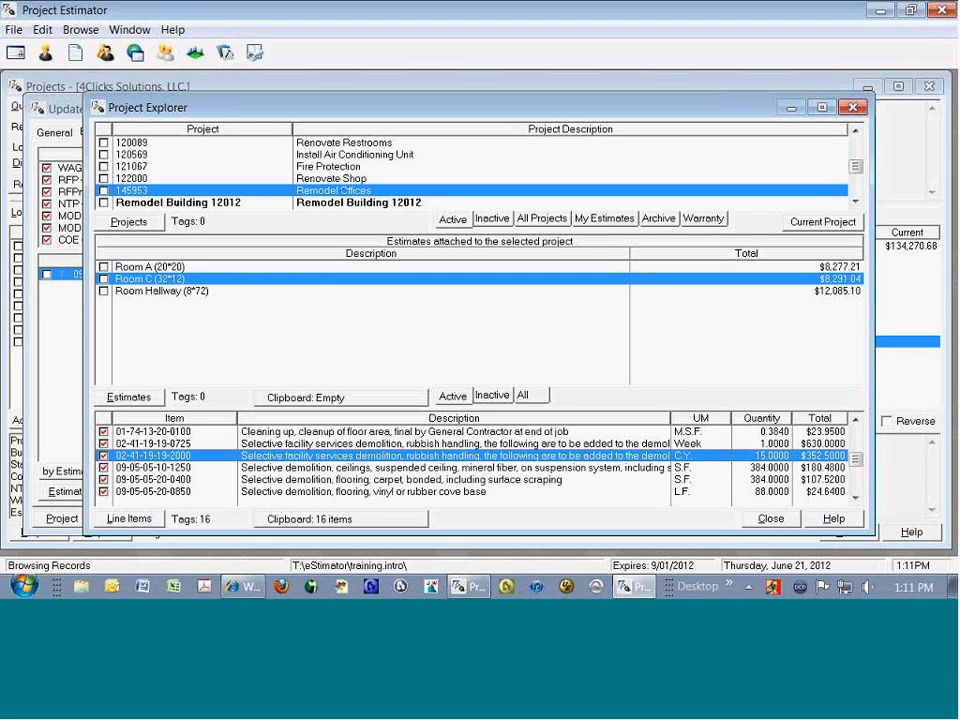
# Step: Copy the 2012 Fire Protection, 5000 SF Ordinary Hazard estimate of the Fire Protection project to the estimate clipboard
pyautogui.click(338, 168)
pyautogui.click(105, 326)
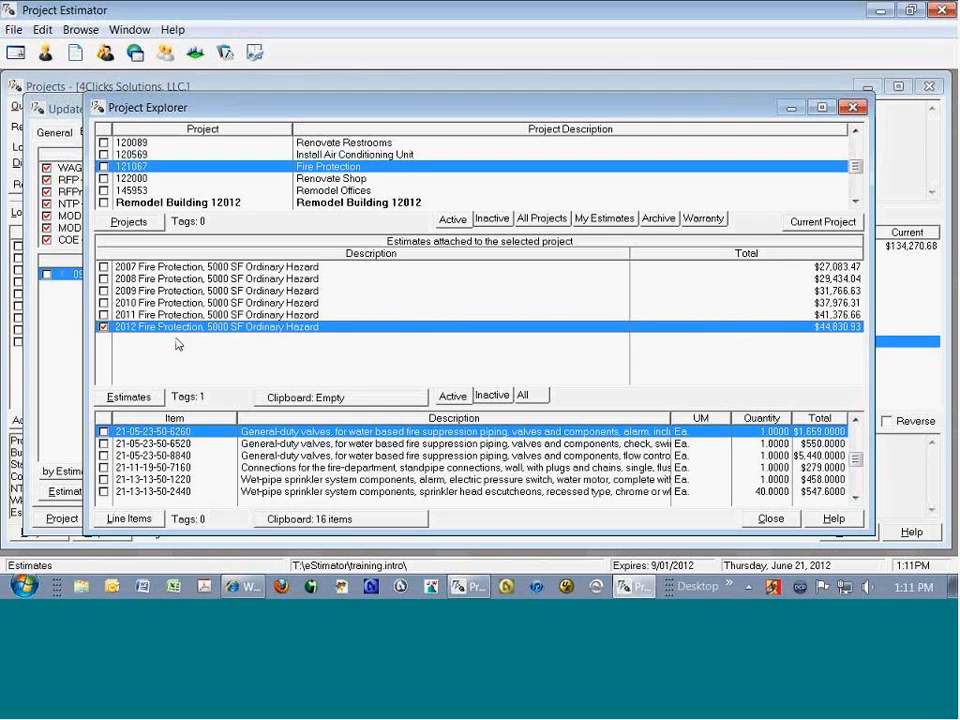
pyautogui.hotkey('ctrl', 'c')
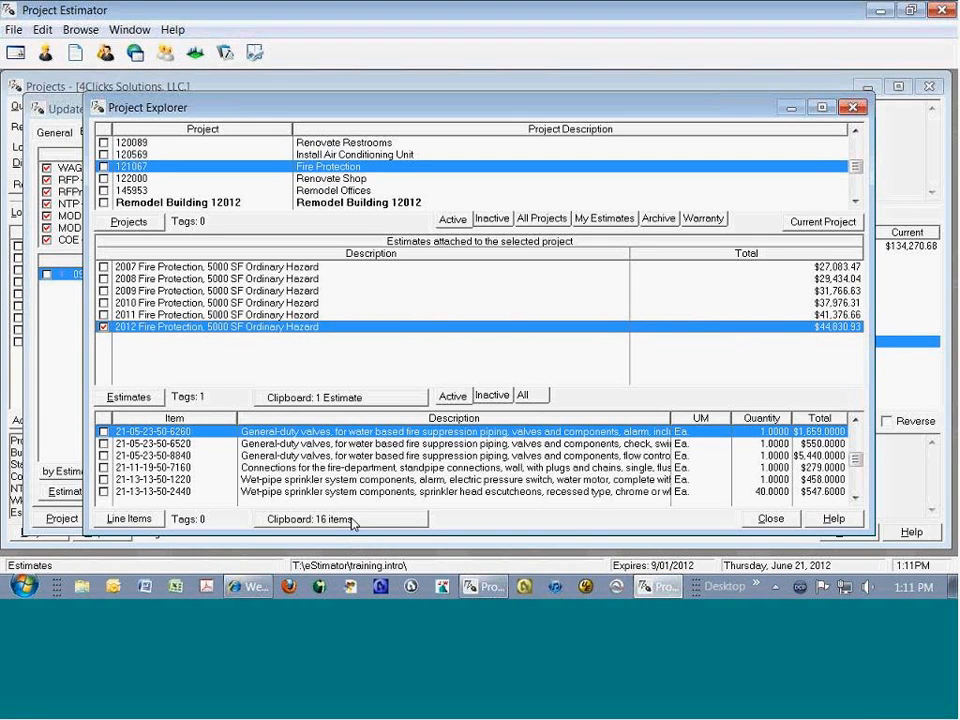
# Step: Look at the Renovate Restrooms project's estimates, then leave the Project Explorer and view the estimate clipboard's contents
pyautogui.click(350, 143)
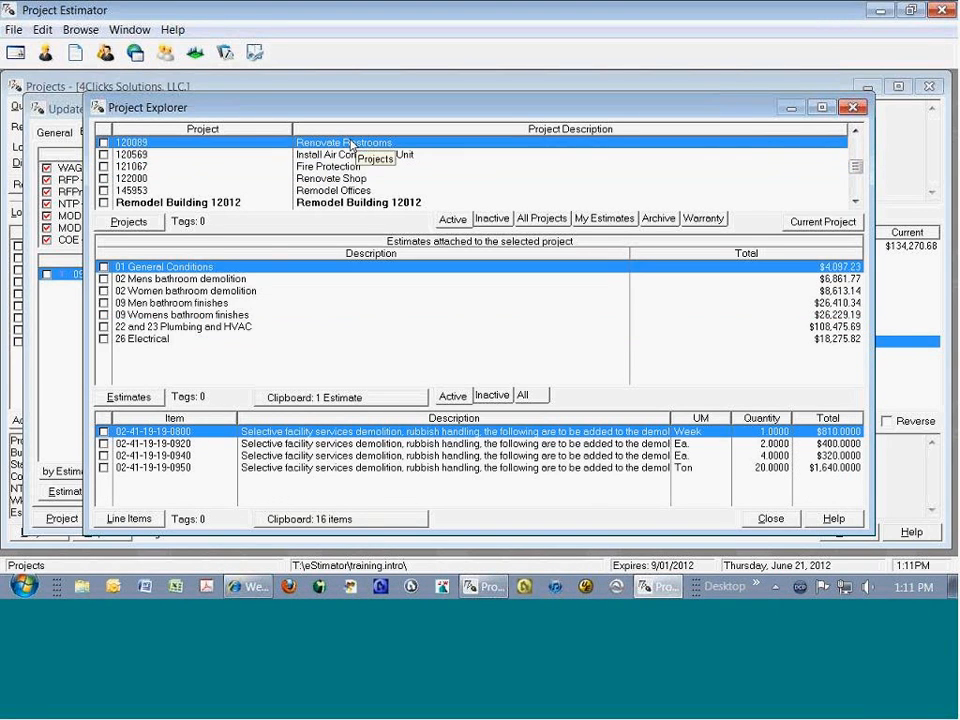
pyautogui.click(259, 284)
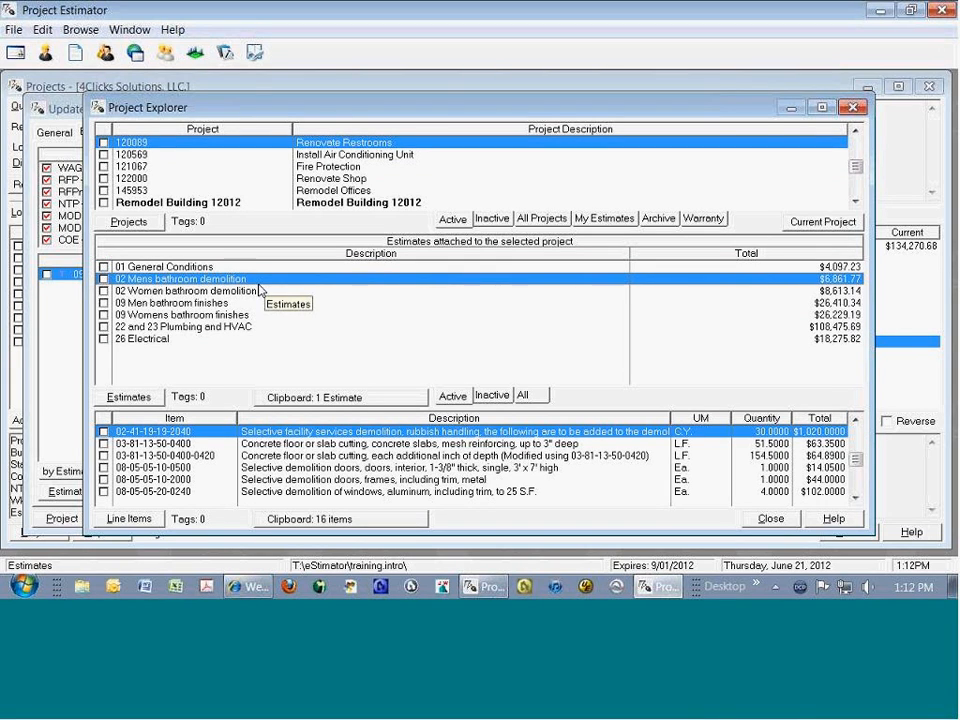
pyautogui.click(770, 518)
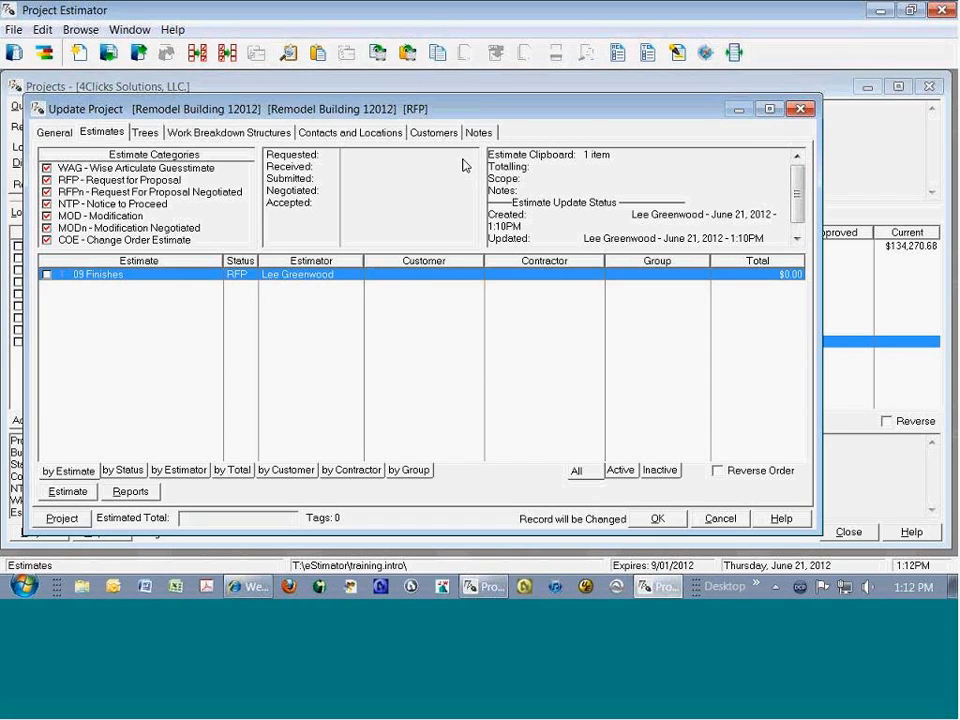
pyautogui.doubleClick(590, 155)
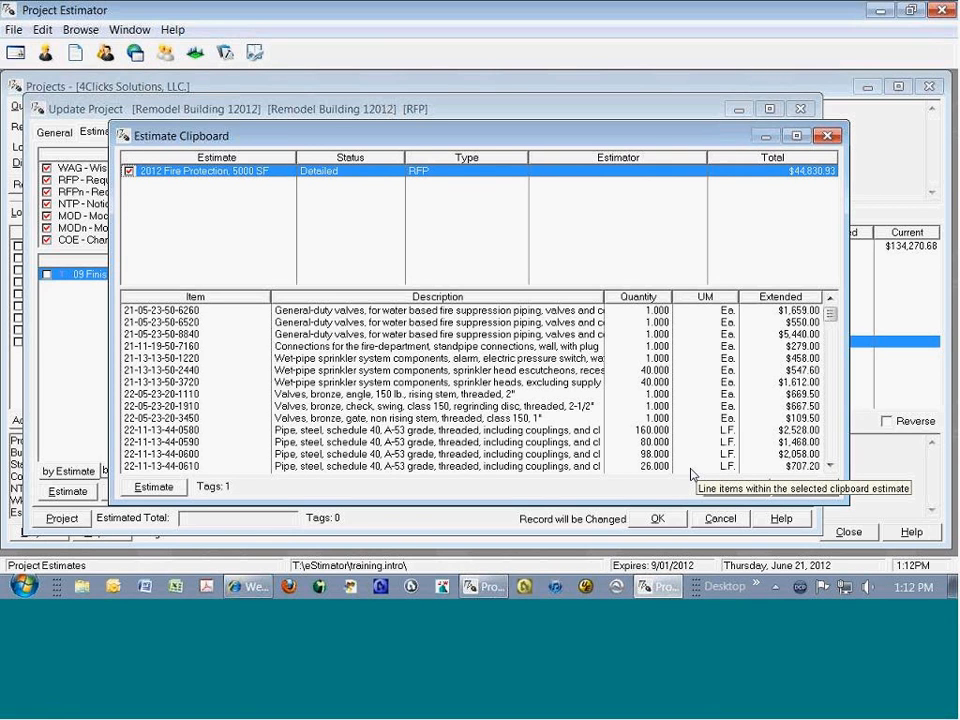
# Step: Close the clipboard view, then paste the clipboard estimate into the Remodel Building 12012 project and purge the estimate clipboard
pyautogui.click(731, 486)
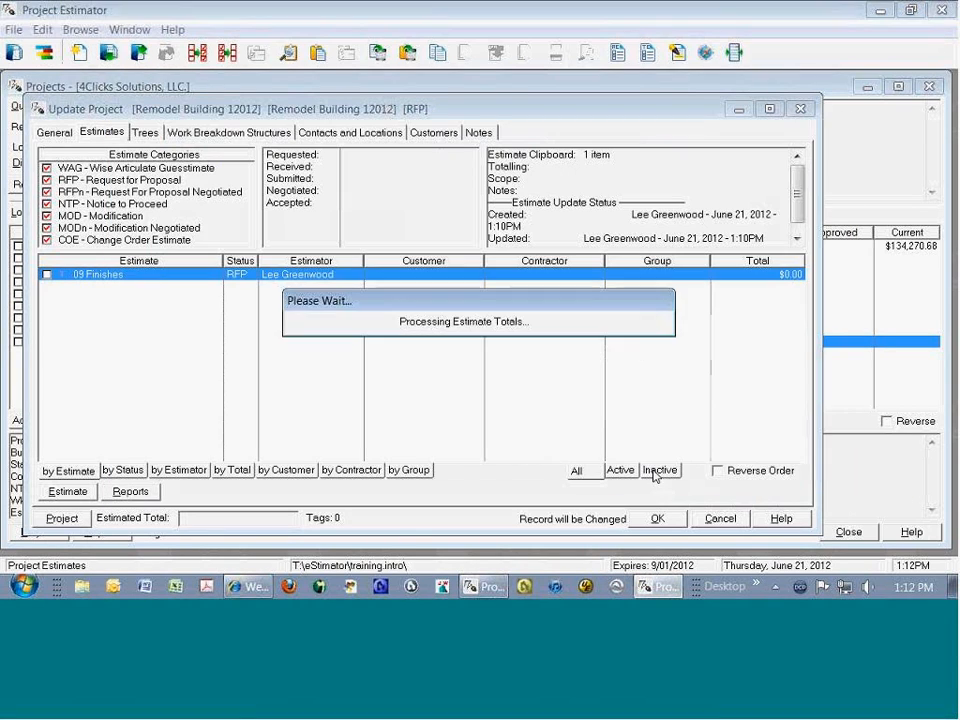
pyautogui.rightClick(365, 337)
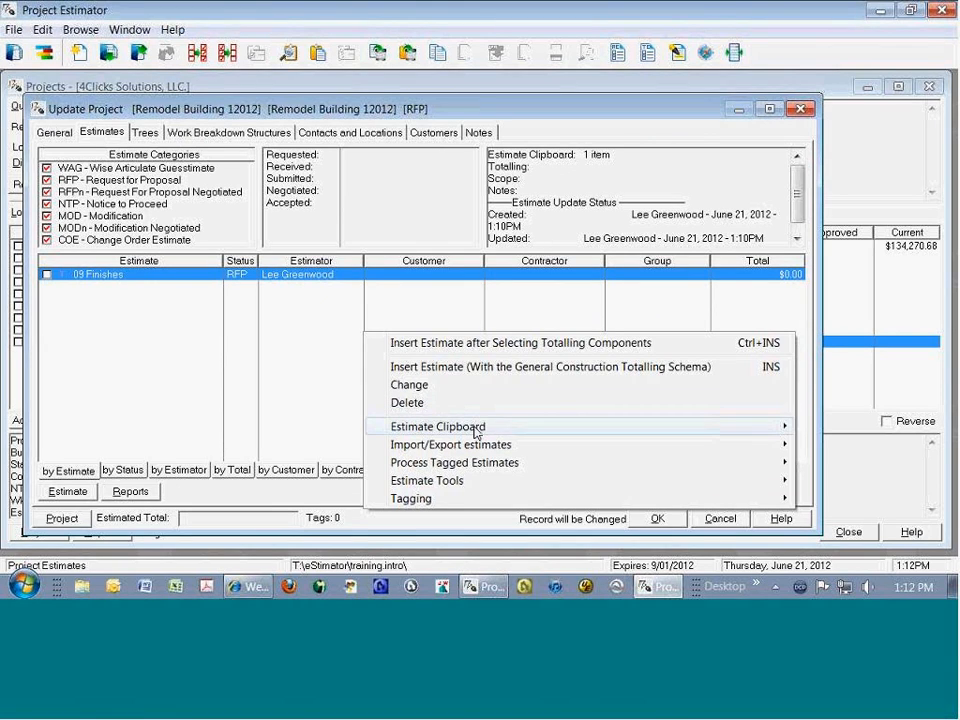
pyautogui.moveTo(460, 426)
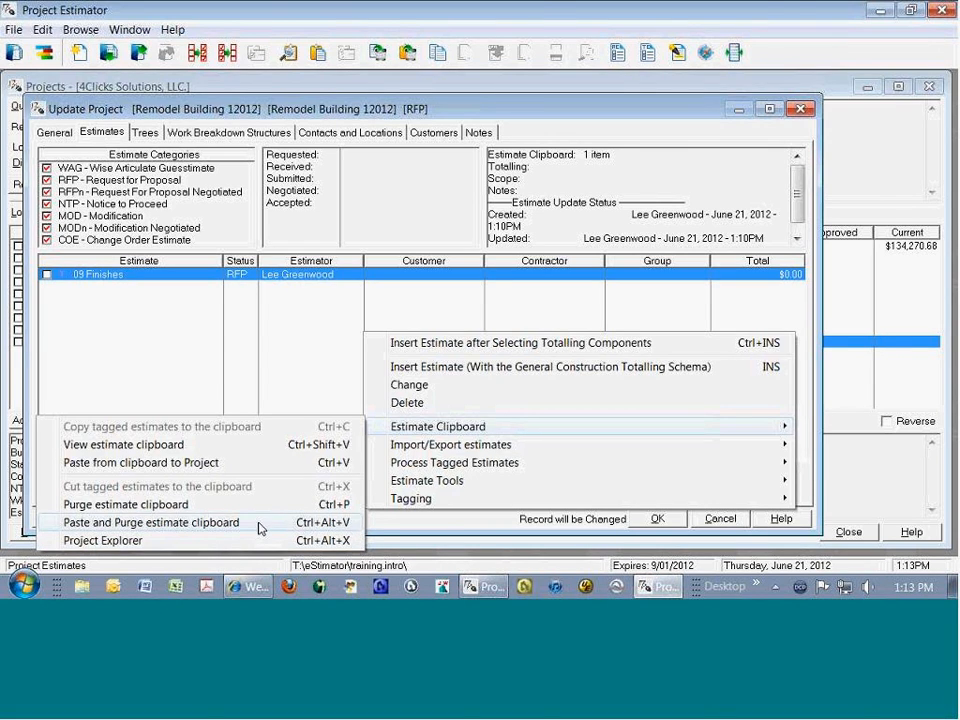
pyautogui.click(260, 523)
# Step: Set the imported estimate's description to 21 - Fire Protection
pyautogui.press('Home')
pyautogui.write('21 -')
pyautogui.press('Delete')
pyautogui.press('Delete')
pyautogui.press('Delete')
pyautogui.press('Delete')
pyautogui.press('Delete')
pyautogui.hotkey('ctrl', 'Right')
pyautogui.press('Left')
pyautogui.press('Left')
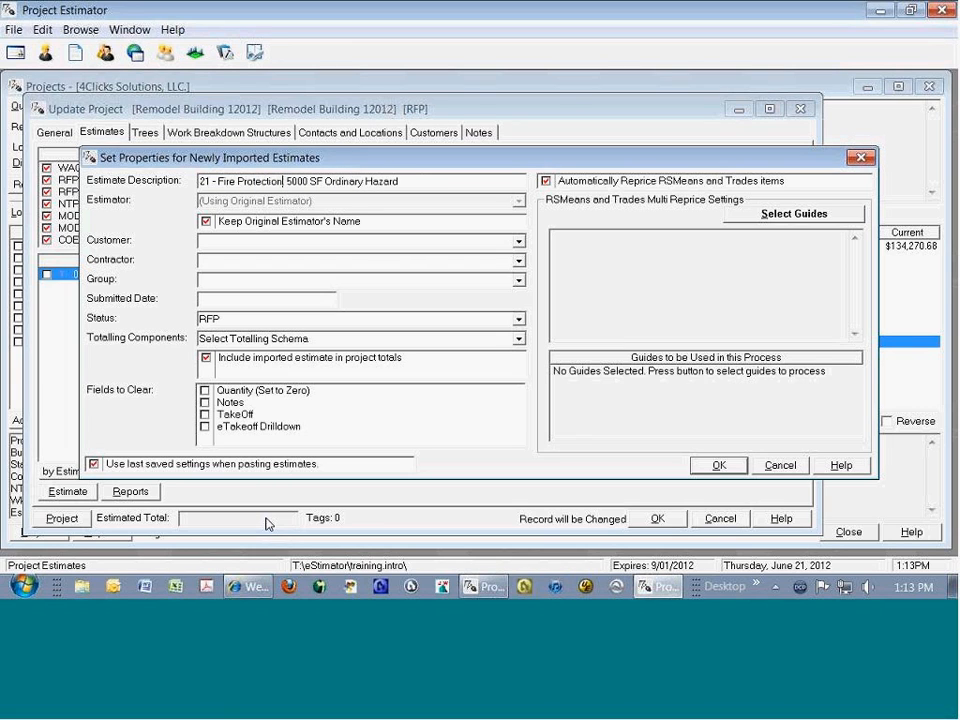
pyautogui.hotkey('shift', 'End')
pyautogui.press('Delete')
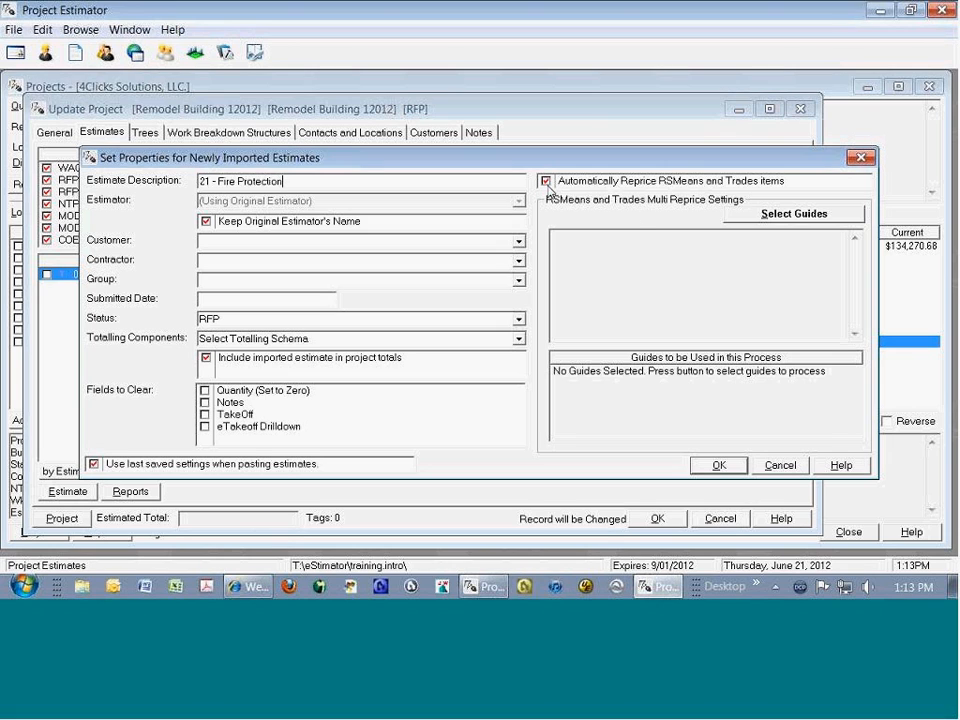
# Step: Import the estimate repriced to the 2012 RSMeans guides with O&P pricing, using the General Construction totalling schema
pyautogui.click(718, 467)
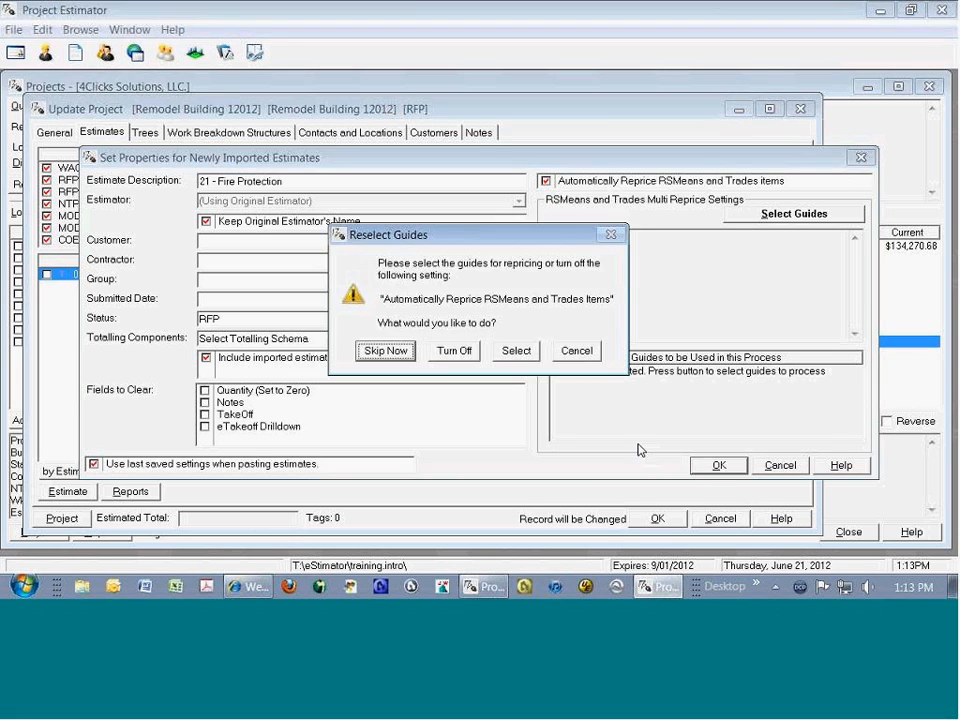
pyautogui.click(516, 352)
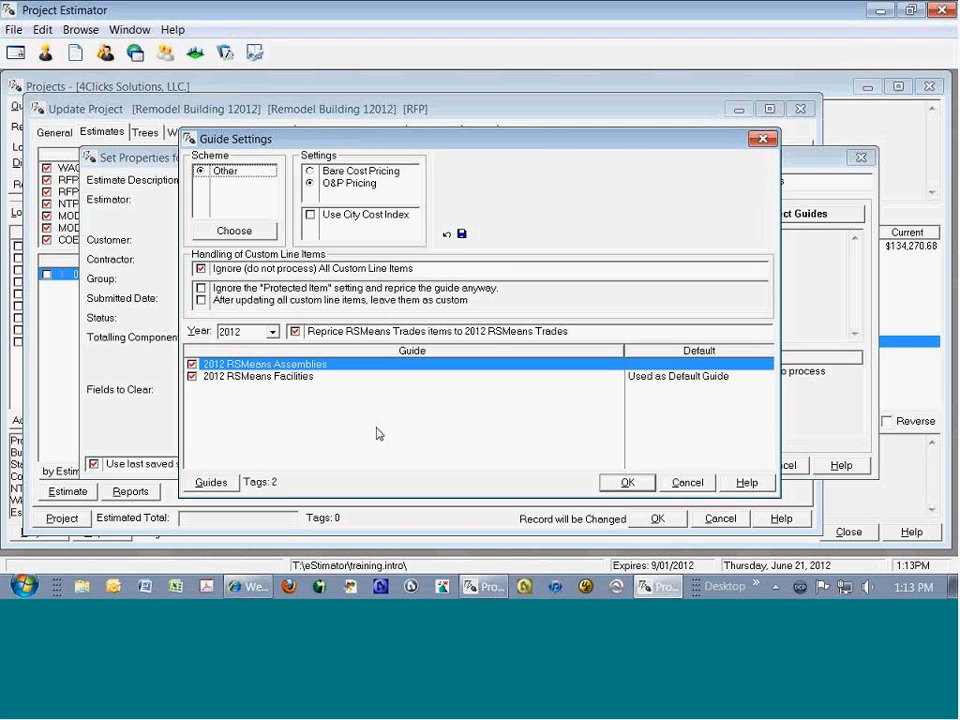
pyautogui.click(648, 488)
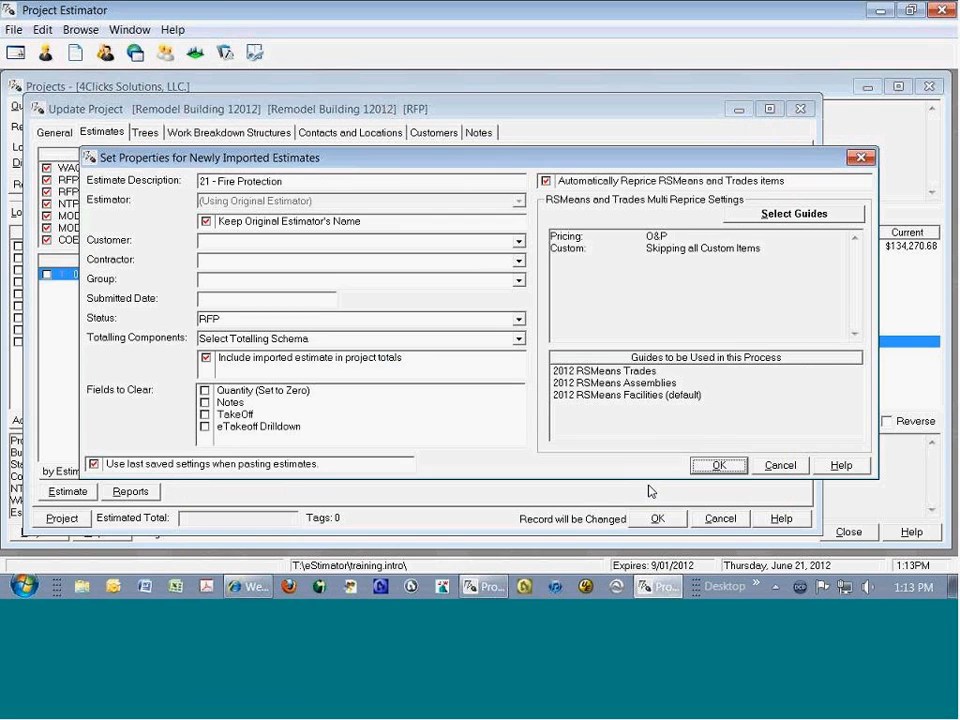
pyautogui.press('Return')
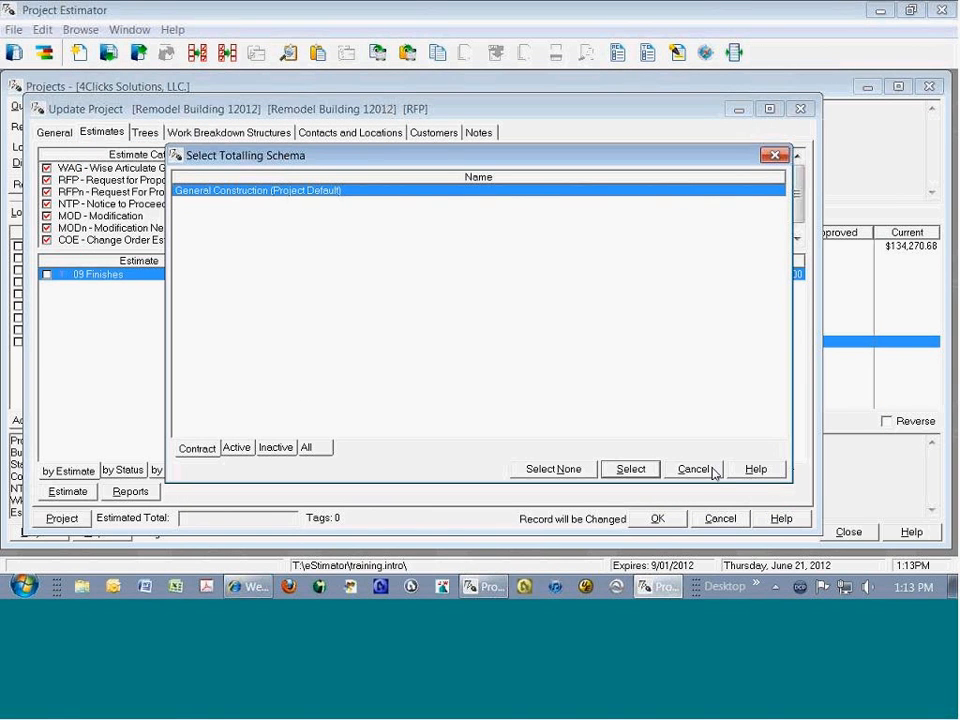
pyautogui.click(632, 468)
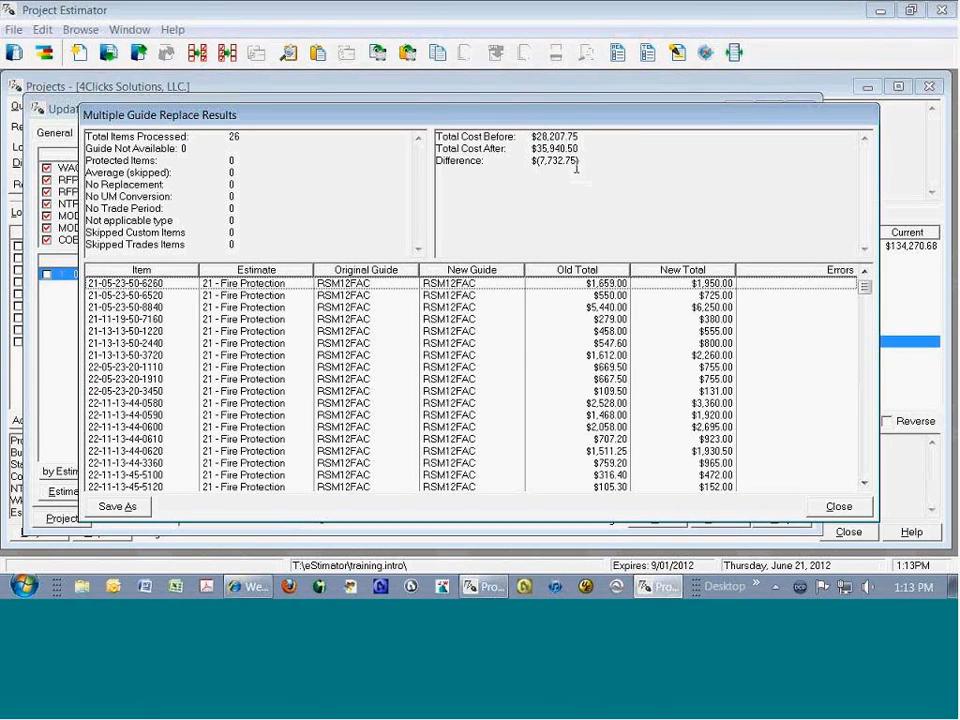
# Step: Review the repricing cost difference, close the results, and check the line items of the 21 - Fire Protection estimate
pyautogui.moveTo(579, 161); pyautogui.dragTo(531, 161)
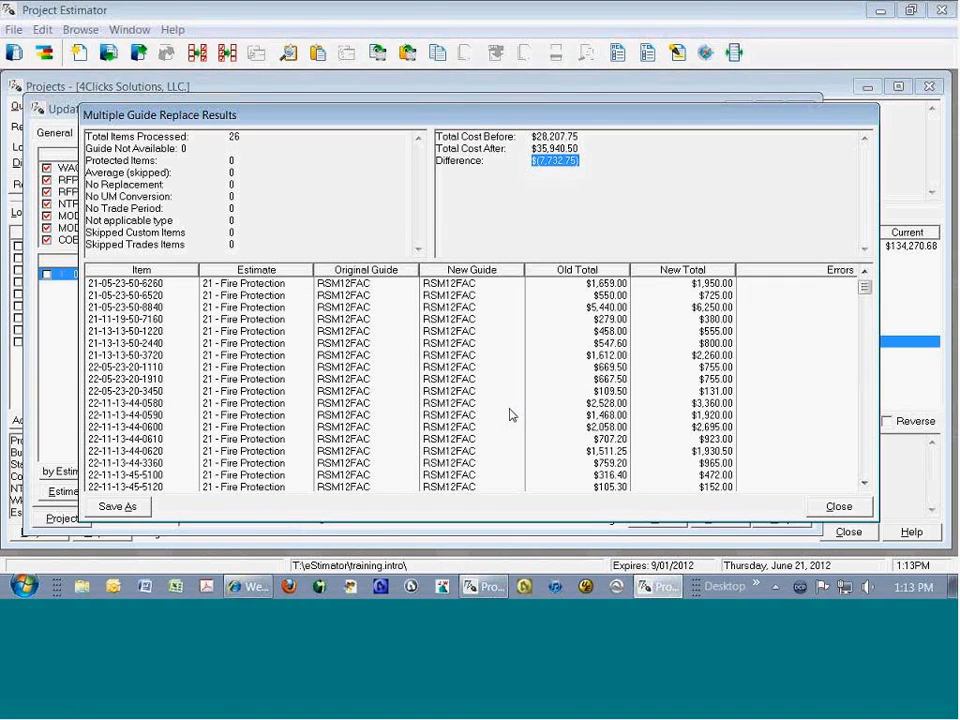
pyautogui.click(838, 506)
pyautogui.click(479, 357)
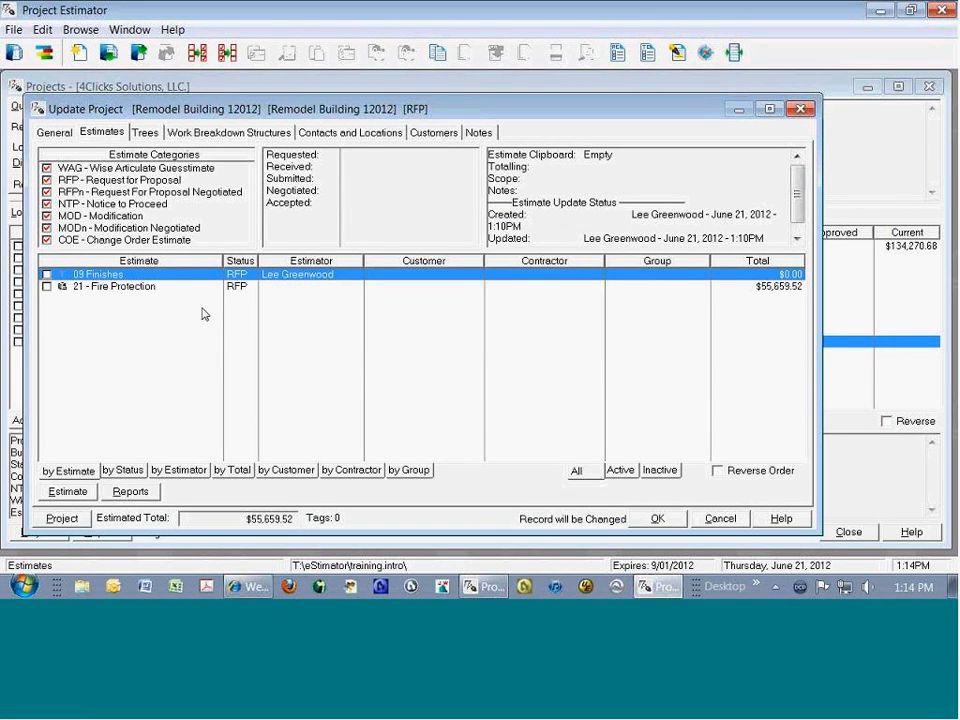
pyautogui.doubleClick(150, 288)
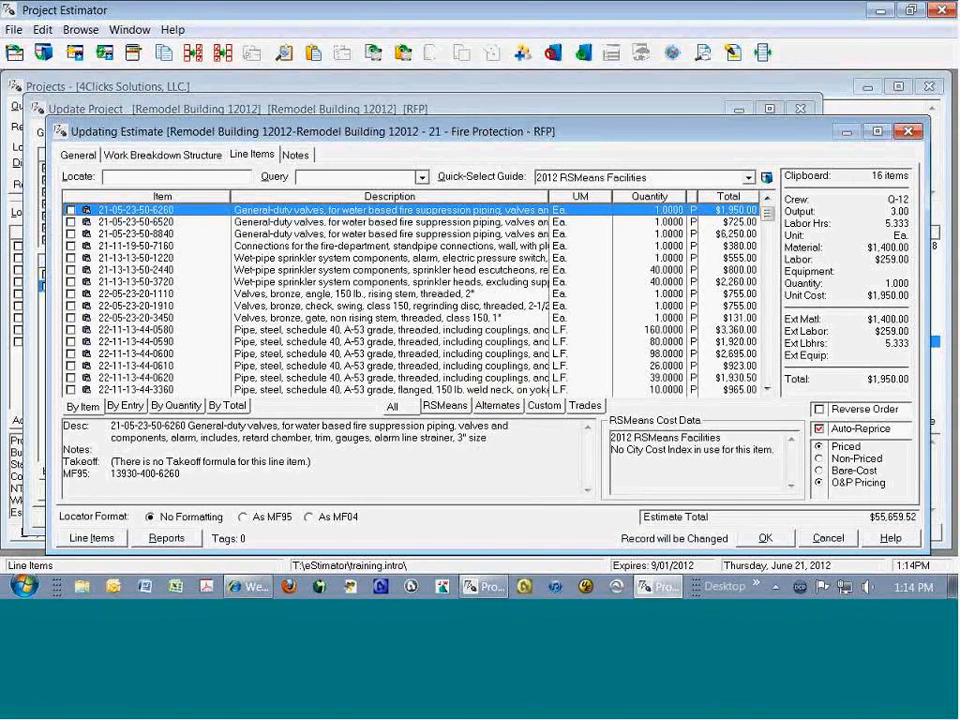
pyautogui.press('Escape')
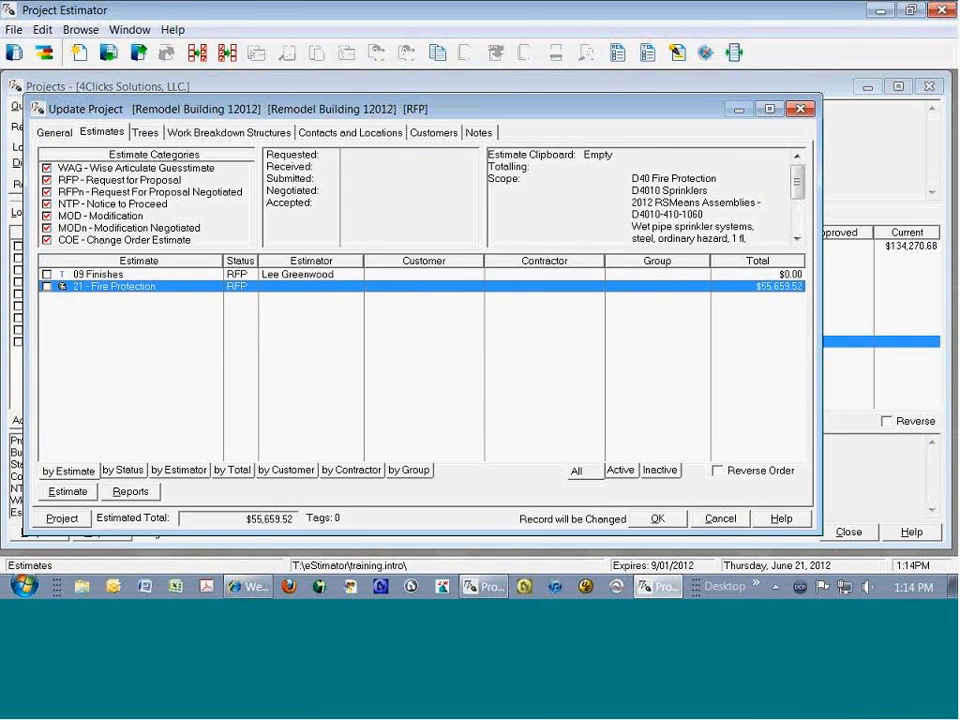
pyautogui.click(98, 274)
pyautogui.doubleClick(98, 274)
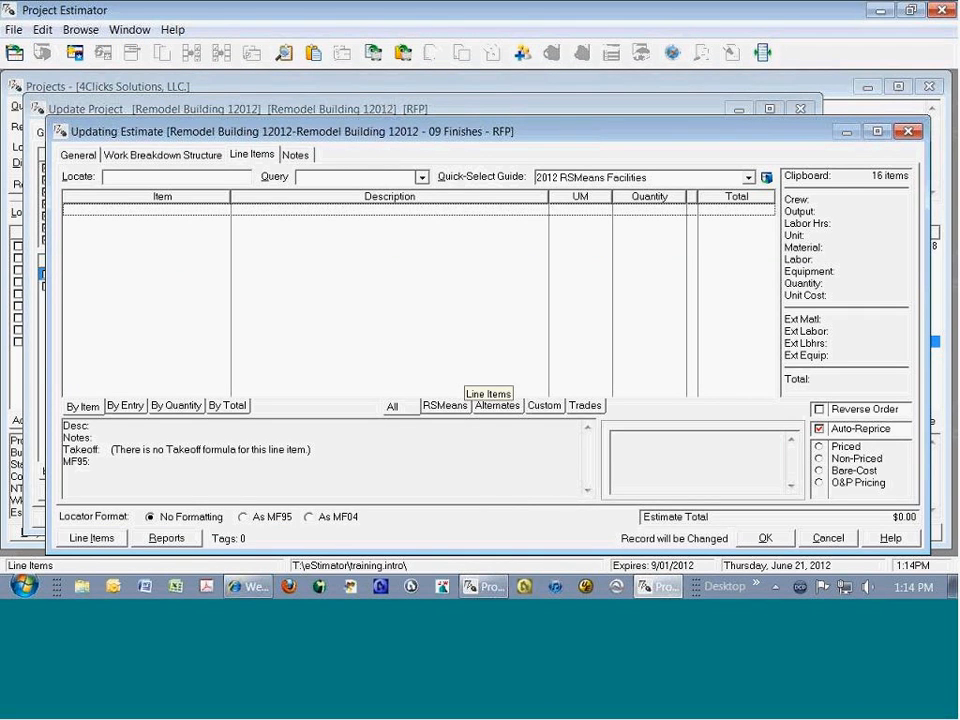
pyautogui.click(889, 177)
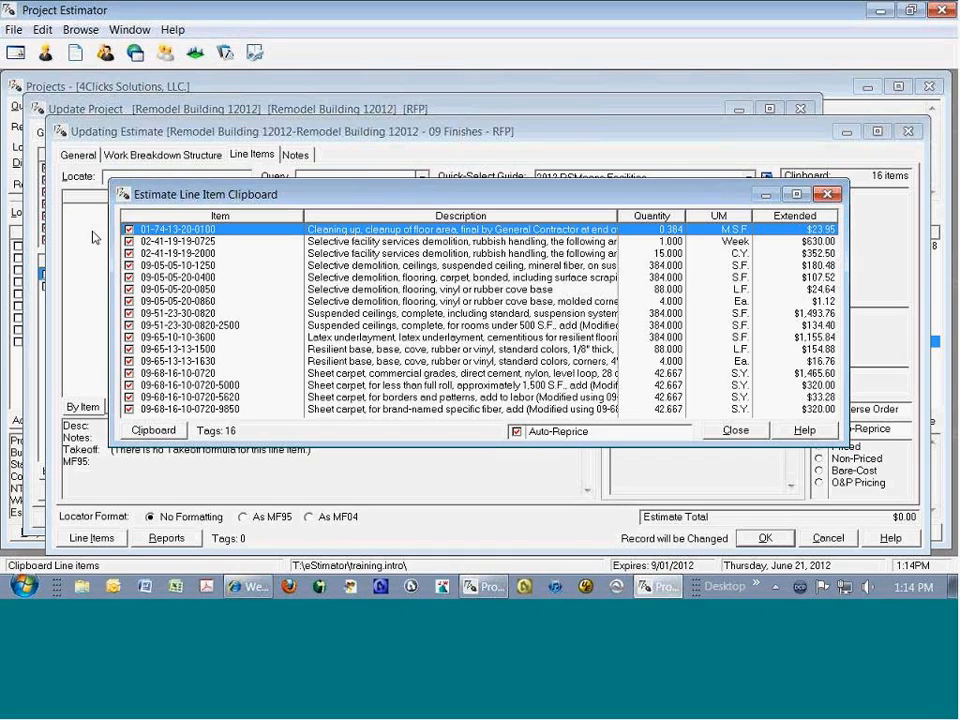
pyautogui.click(128, 230)
pyautogui.click(122, 241)
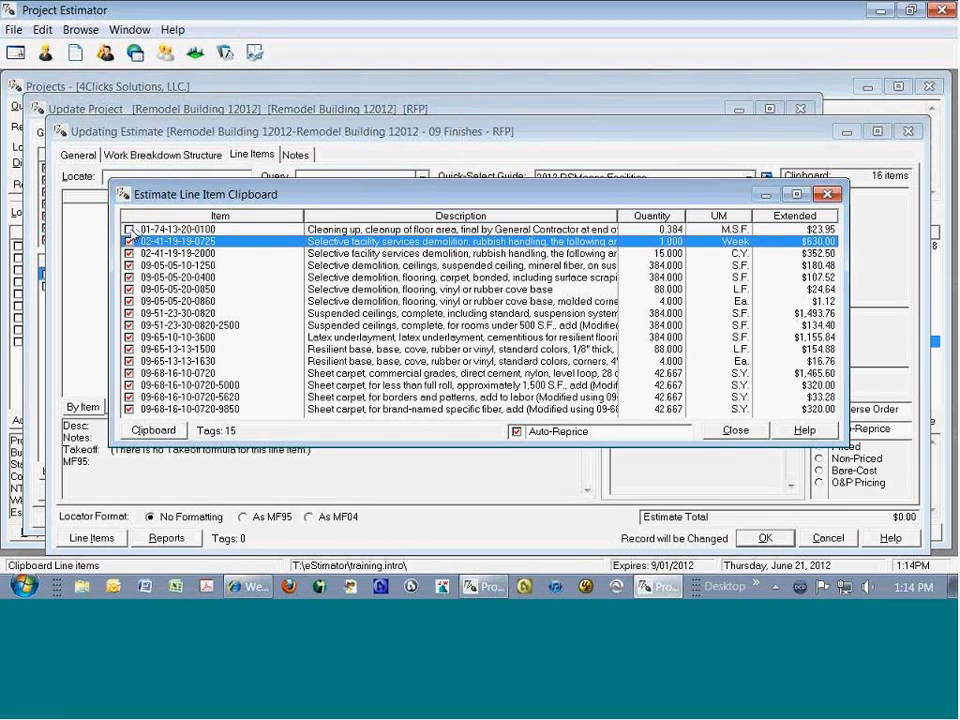
# Step: Paste the tagged clipboard items into the 09 Finishes estimate, repriced to the 2012 RSMeans guides with O&P pricing
pyautogui.rightClick(458, 302)
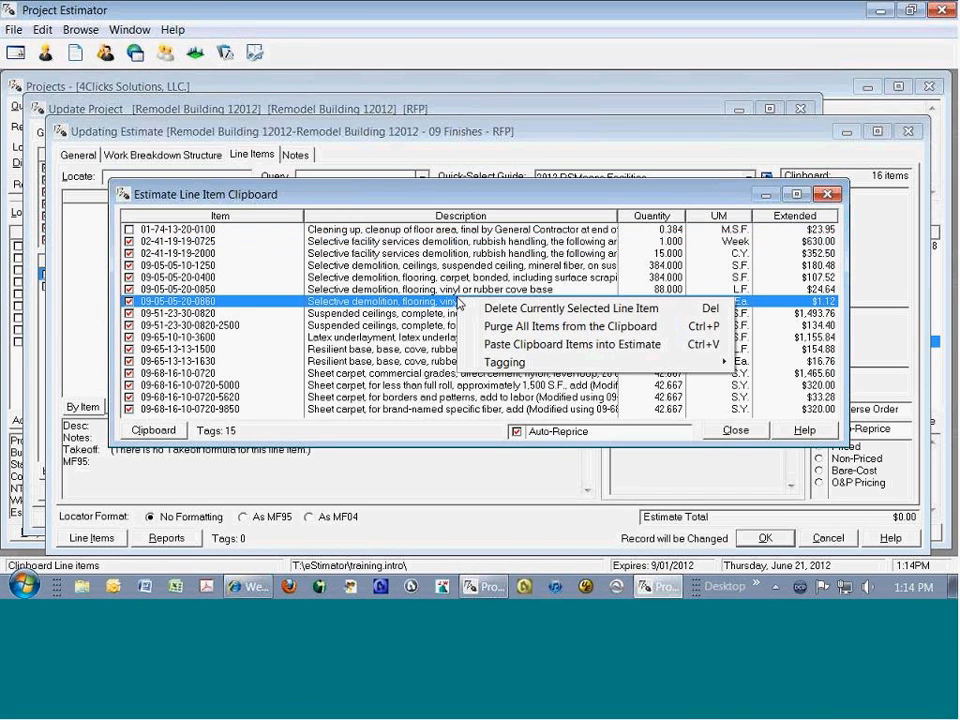
pyautogui.click(619, 345)
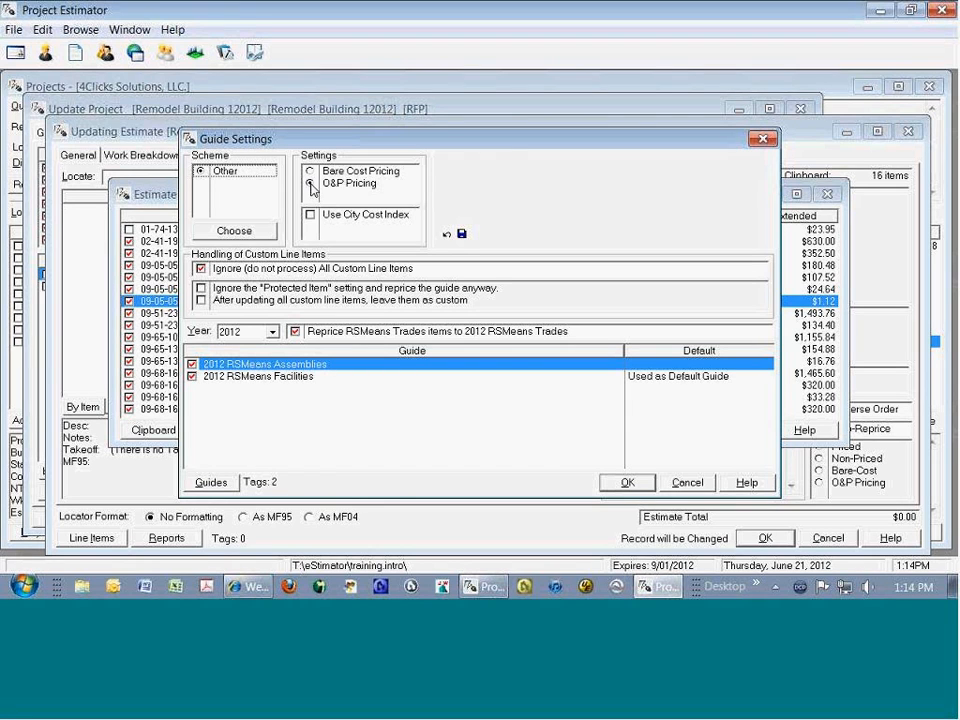
pyautogui.click(625, 482)
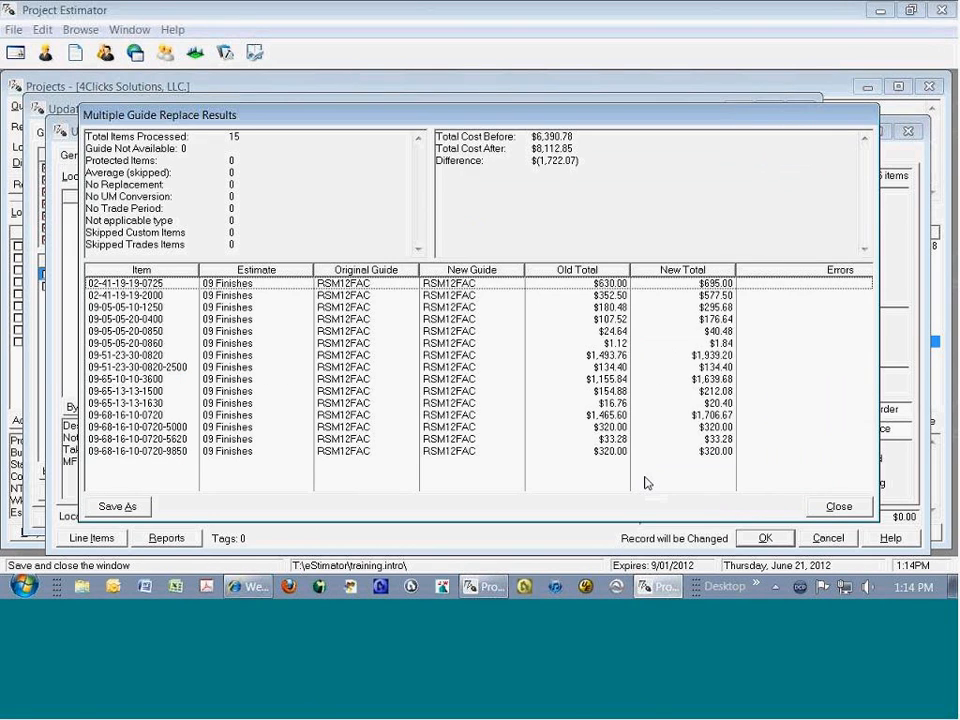
pyautogui.click(853, 509)
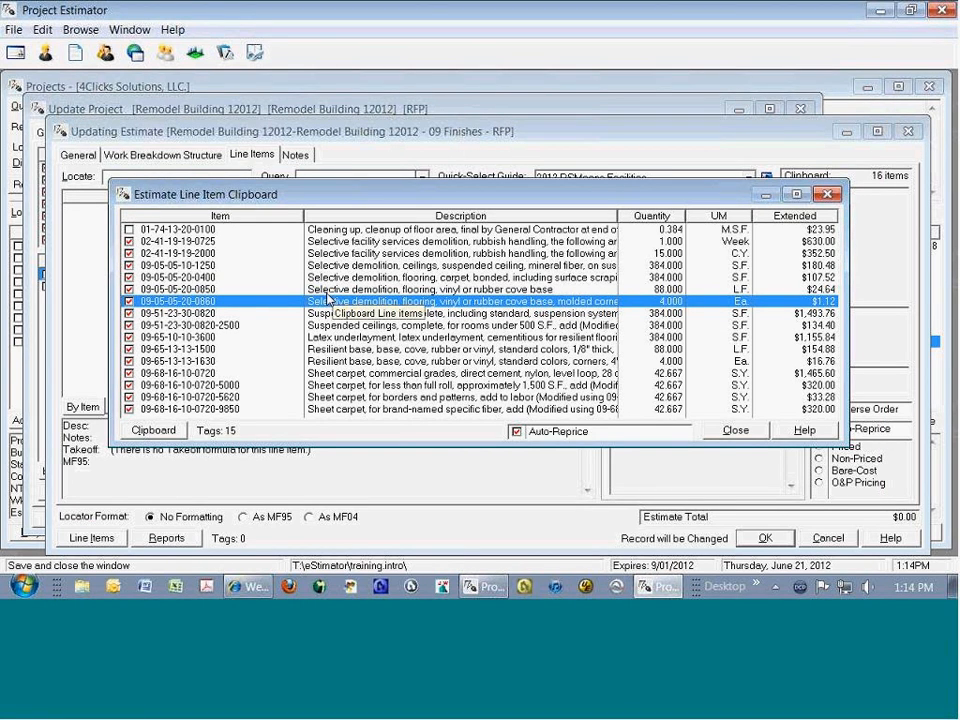
pyautogui.click(743, 435)
# Step: Tag all line items of the 09 Finishes estimate
pyautogui.click(397, 319)
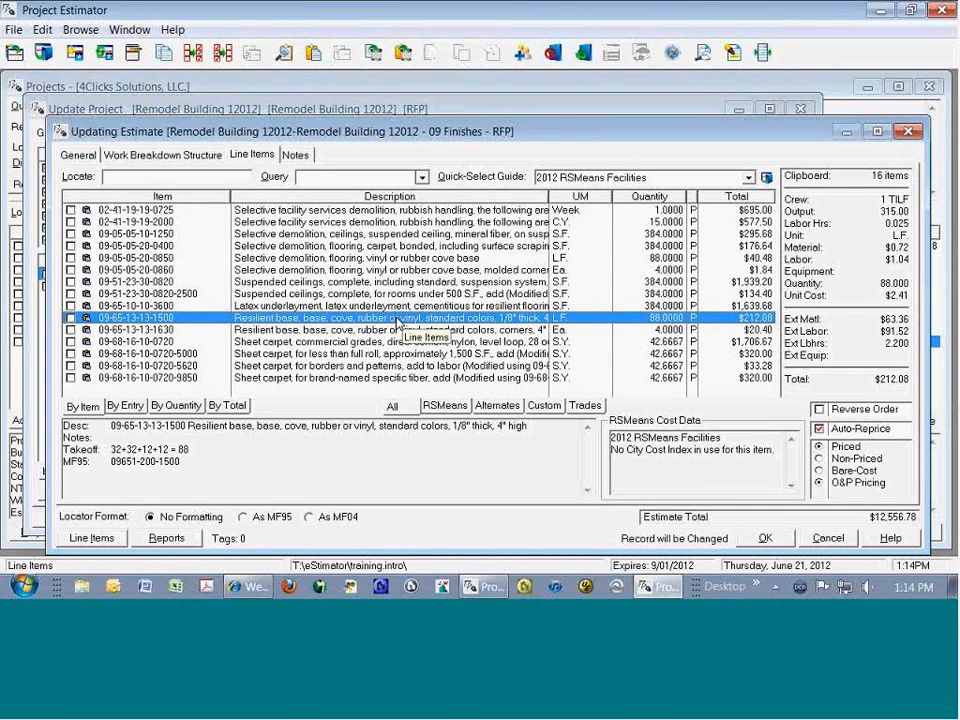
pyautogui.moveTo(231, 247); pyautogui.dragTo(229, 247)
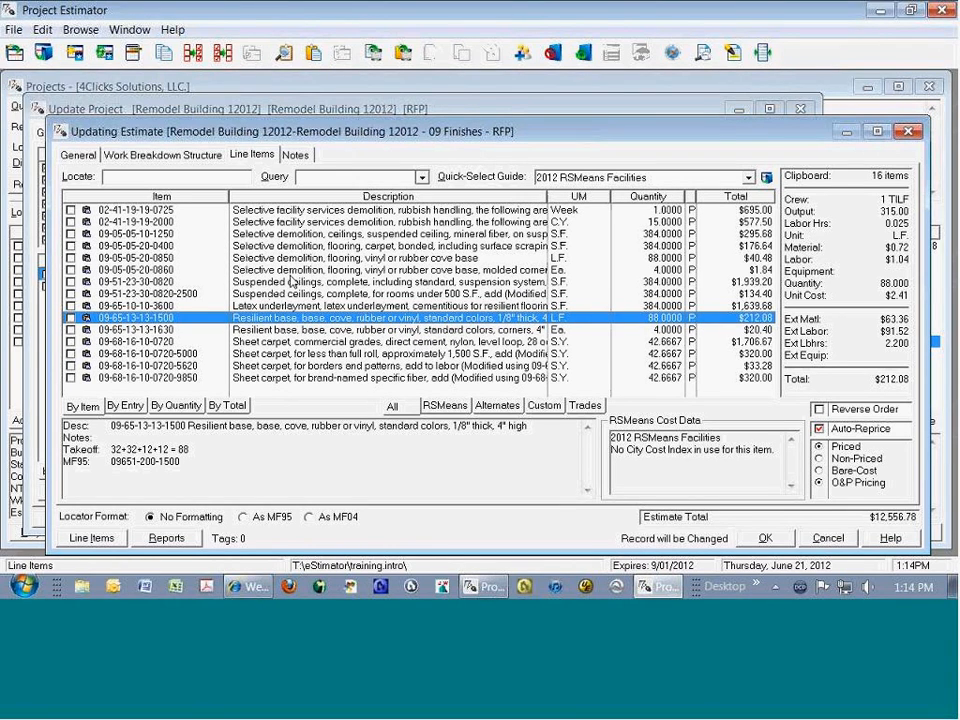
pyautogui.hotkey('ctrl', 'a')
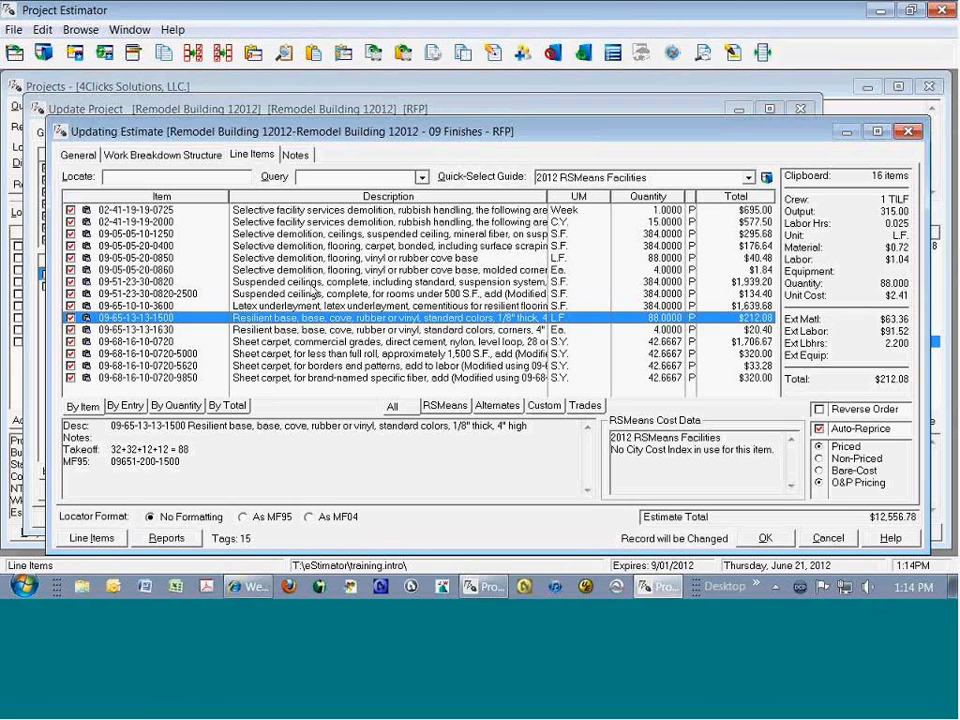
pyautogui.click(345, 50)
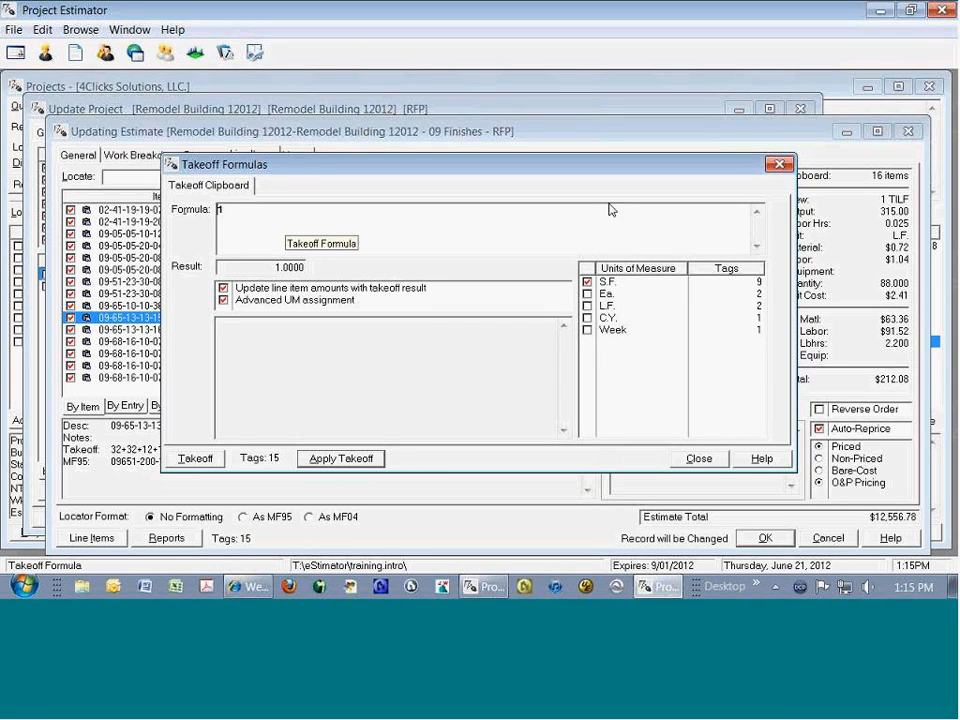
pyautogui.click(780, 166)
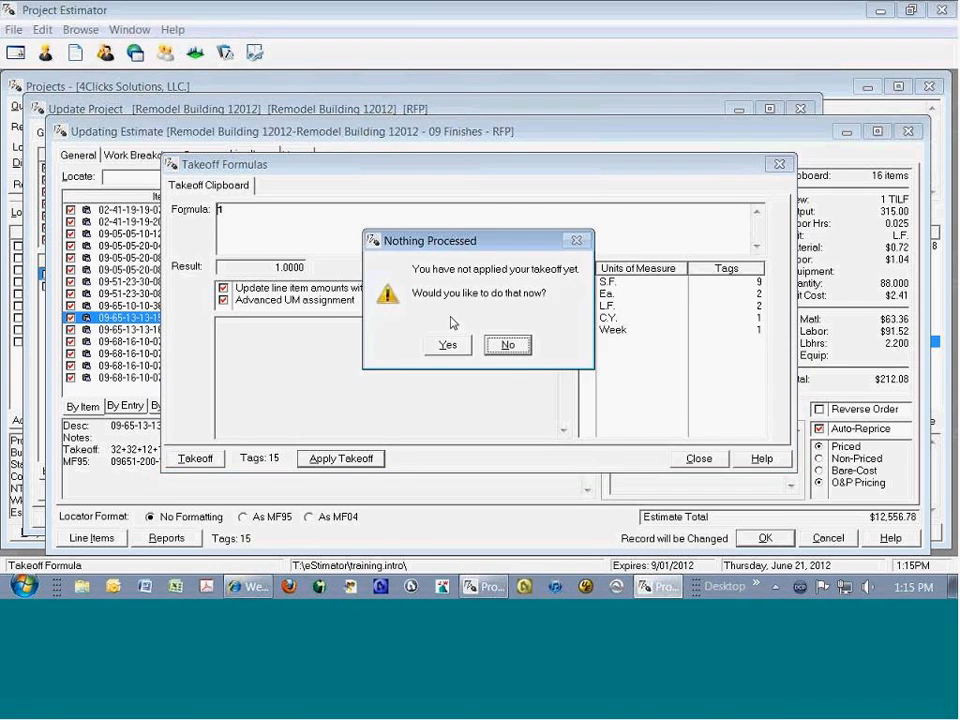
pyautogui.click(508, 346)
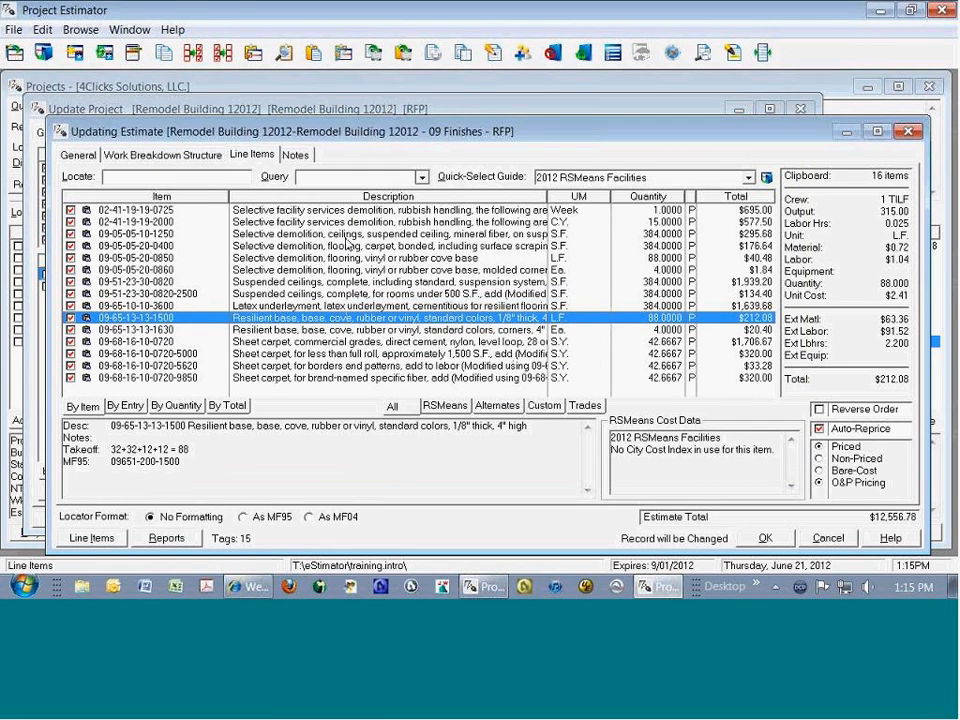
# Step: Check the existing takeoff formulas of the suspended ceiling demolition and rubbish handling line items
pyautogui.click(342, 236)
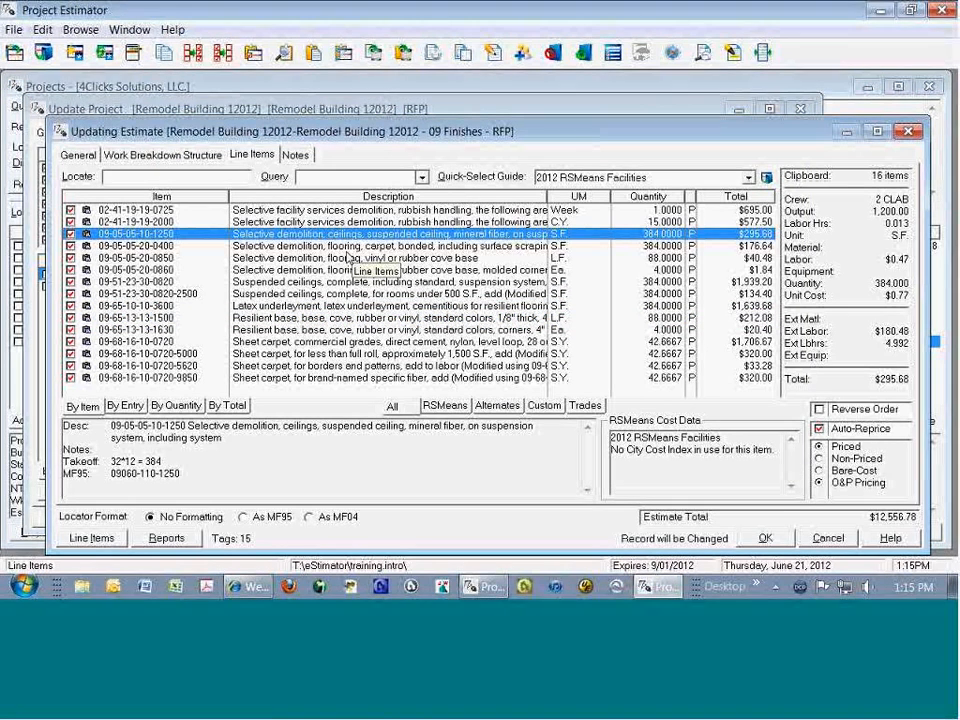
pyautogui.press('Up')
pyautogui.press('Up')
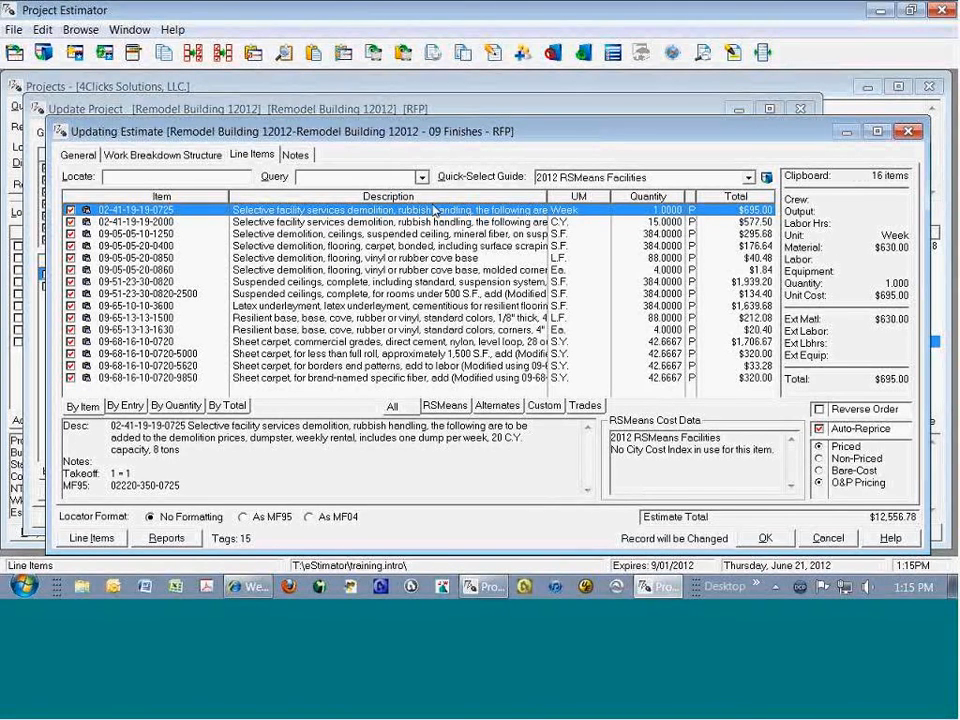
# Step: Open the takeoff formulas for the tagged line items and apply 40*40 to the S.F. items
pyautogui.click(463, 53)
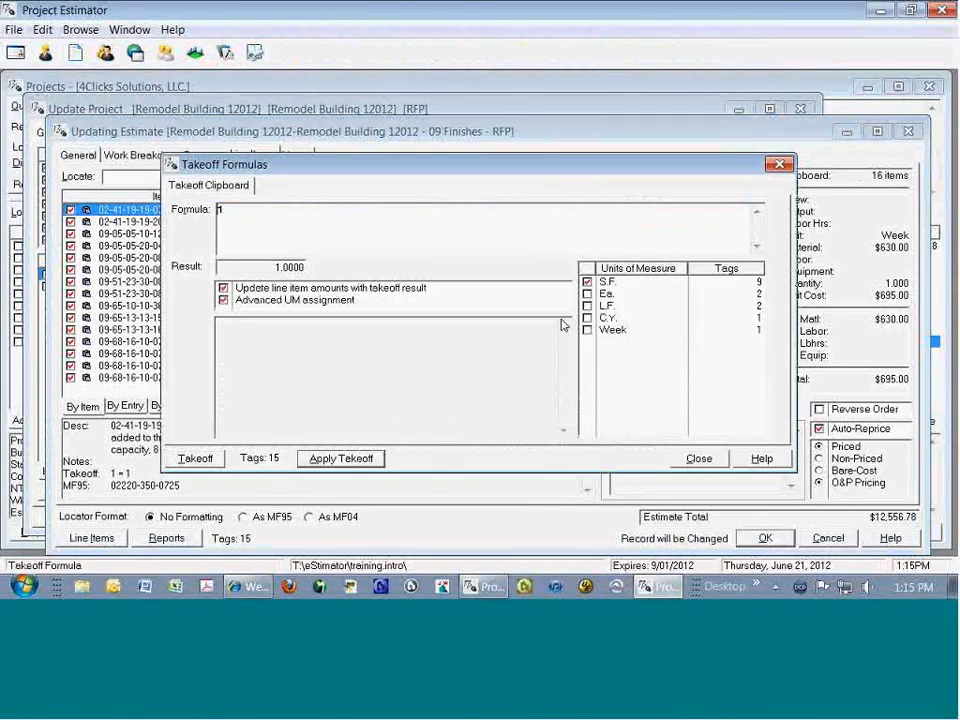
pyautogui.write('40*40')
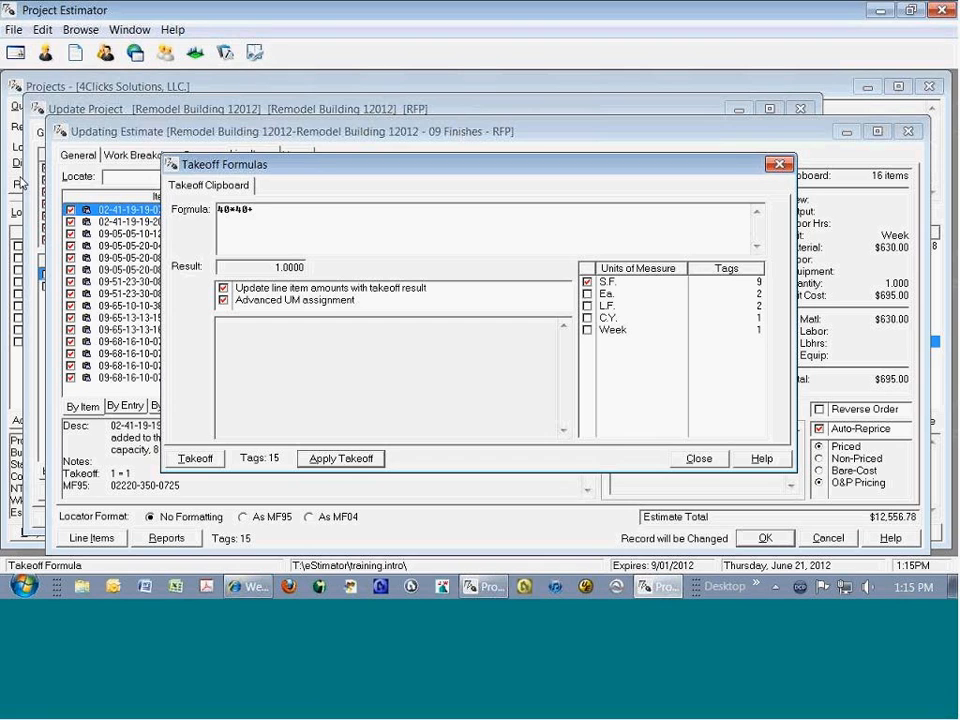
pyautogui.press('Tab')
pyautogui.press('Return')
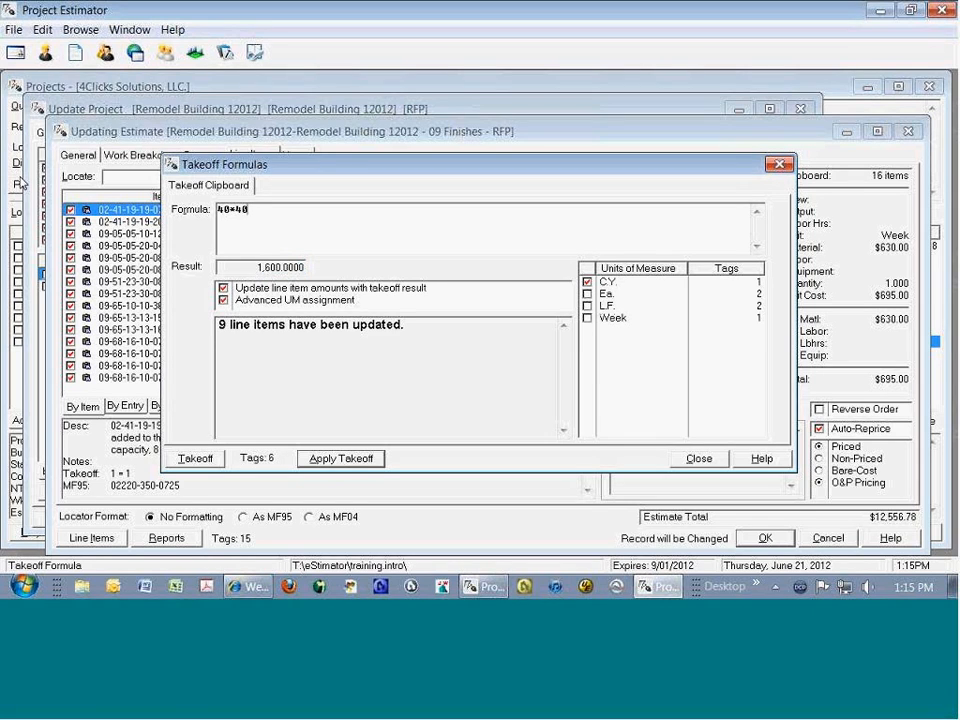
# Step: Apply a takeoff of 20 to the tagged C.Y. item and 8 to the Ea. items
pyautogui.write('20')
pyautogui.press('Tab')
pyautogui.press('Return')
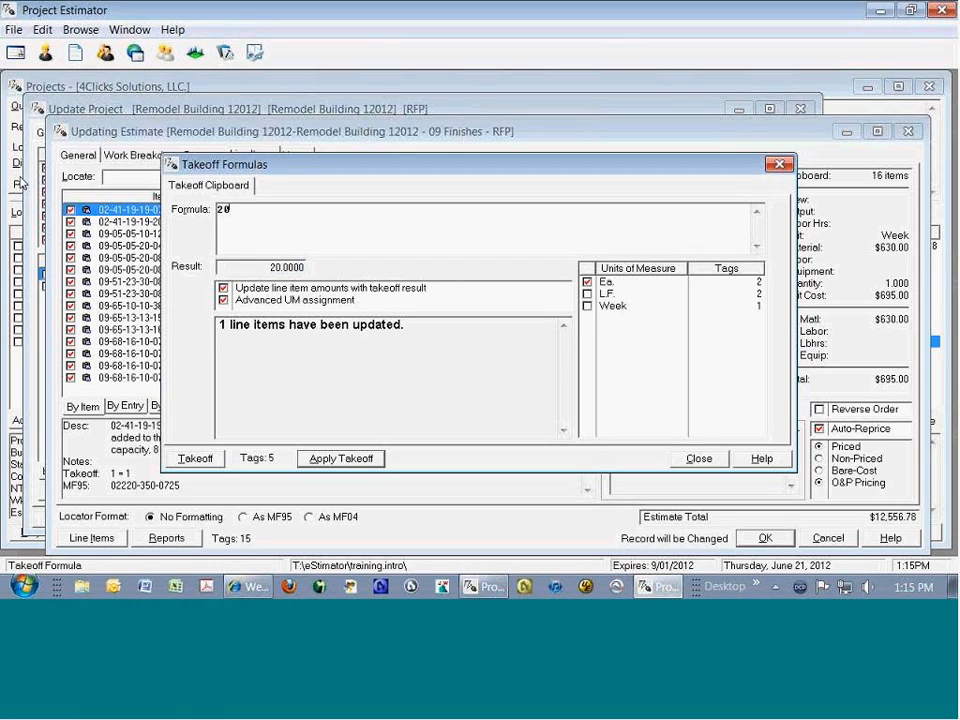
pyautogui.write('8')
pyautogui.press('Tab')
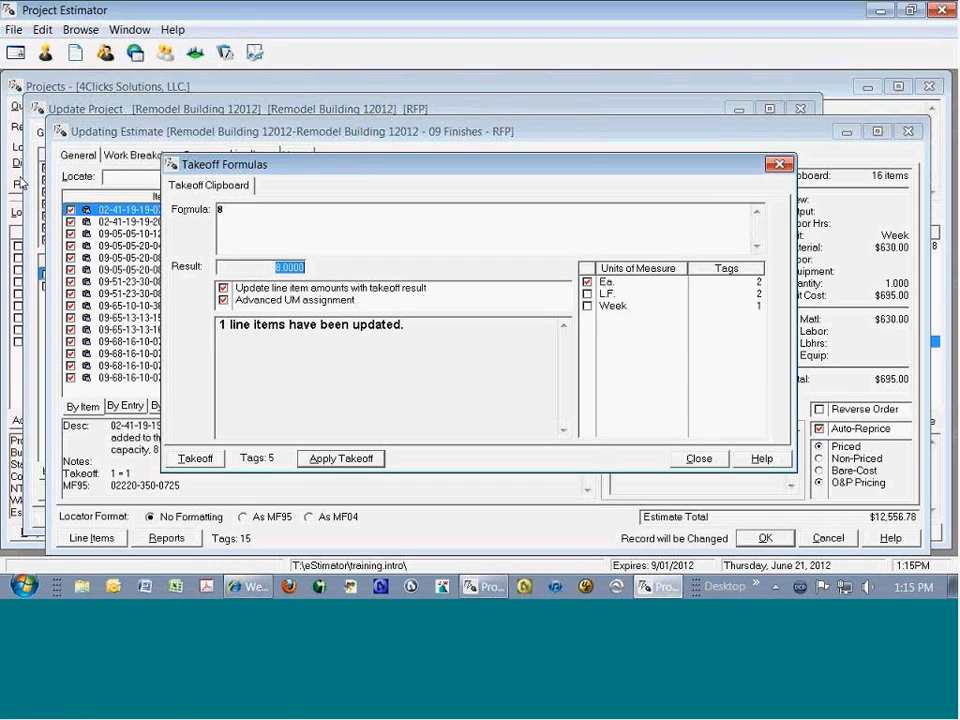
pyautogui.press('Return')
# Step: Apply a takeoff of 20*4 to the tagged L.F. items and 1 to the Week item, and close the takeoff formulas
pyautogui.write('2')
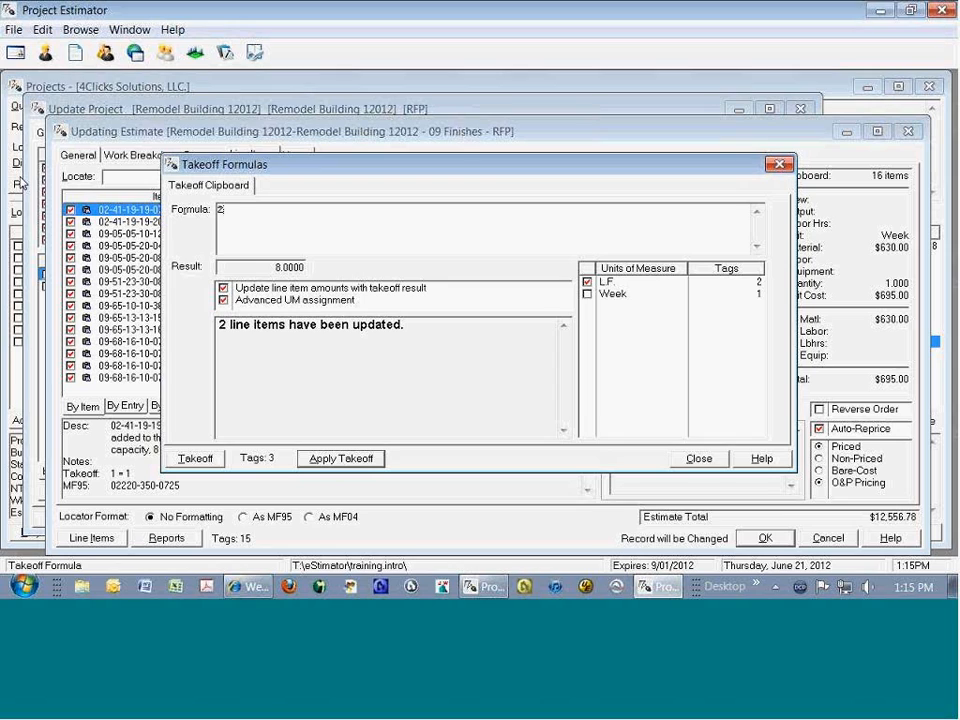
pyautogui.write('0*4')
pyautogui.press('BackSpace')
pyautogui.press('BackSpace')
pyautogui.press('BackSpace')
pyautogui.press('BackSpace')
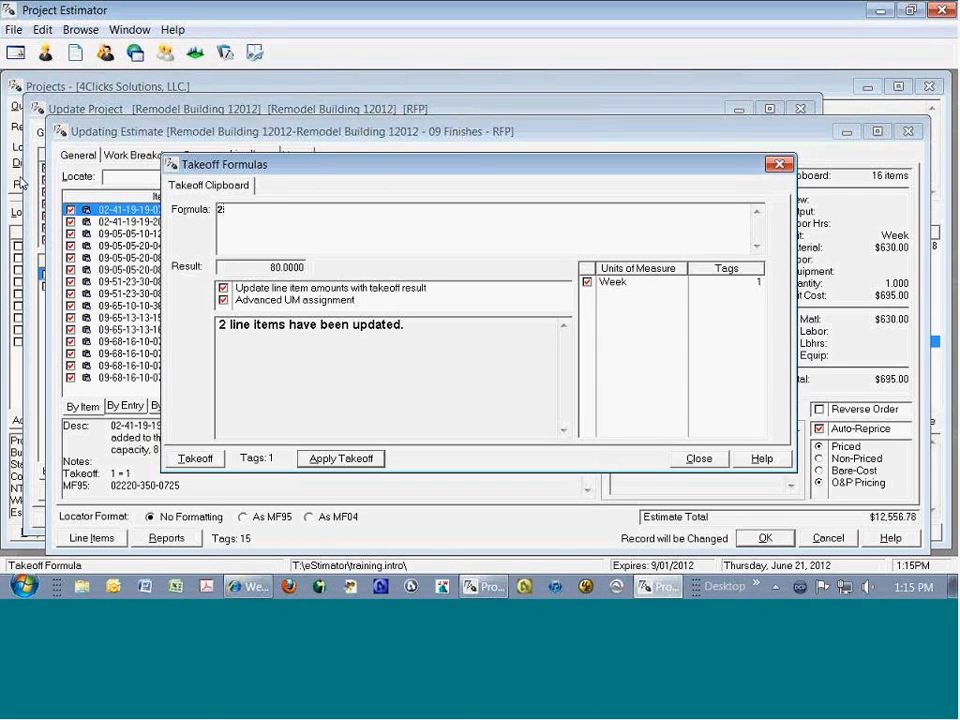
pyautogui.write('1')
pyautogui.press('Return')
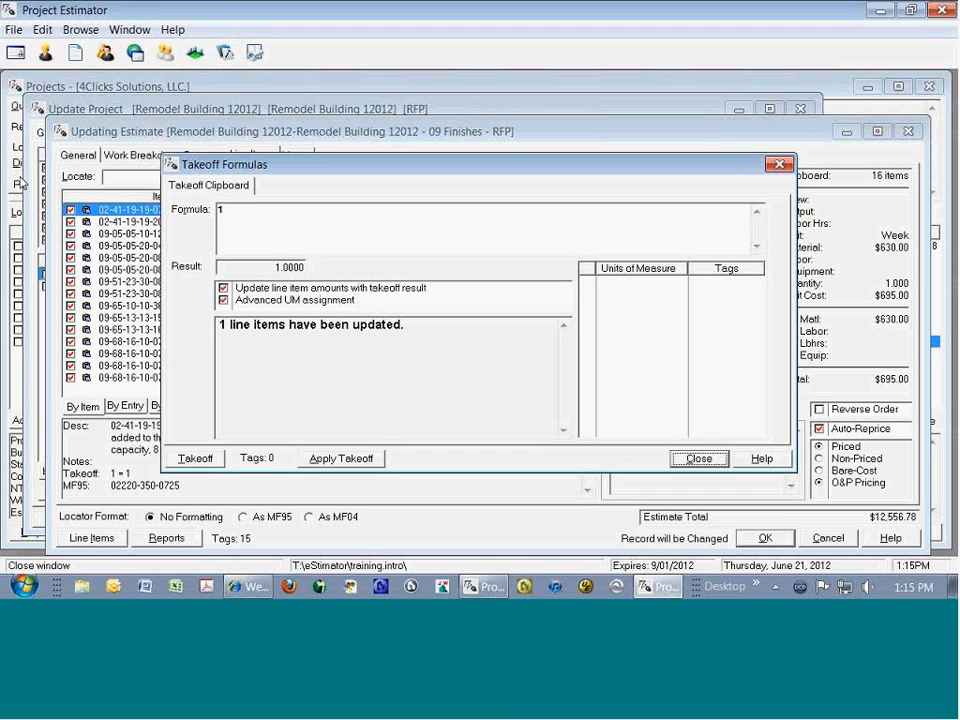
pyautogui.press('Return')
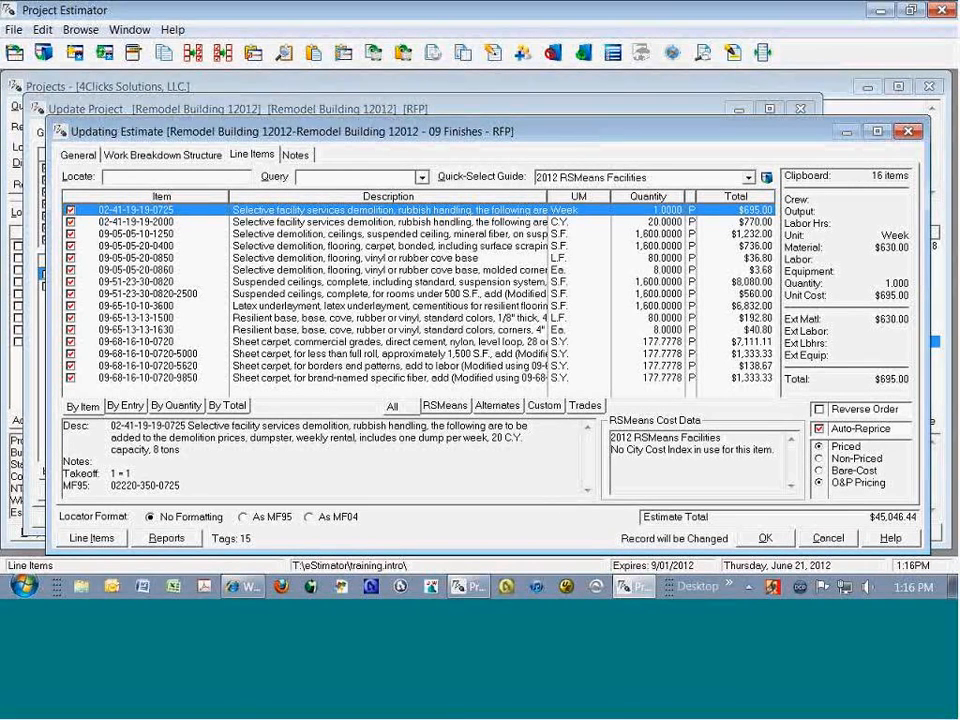
# Step: Delete all tagged line items from the 09 Finishes estimate and open the Project Explorer
pyautogui.press('Delete')
pyautogui.press('Return')
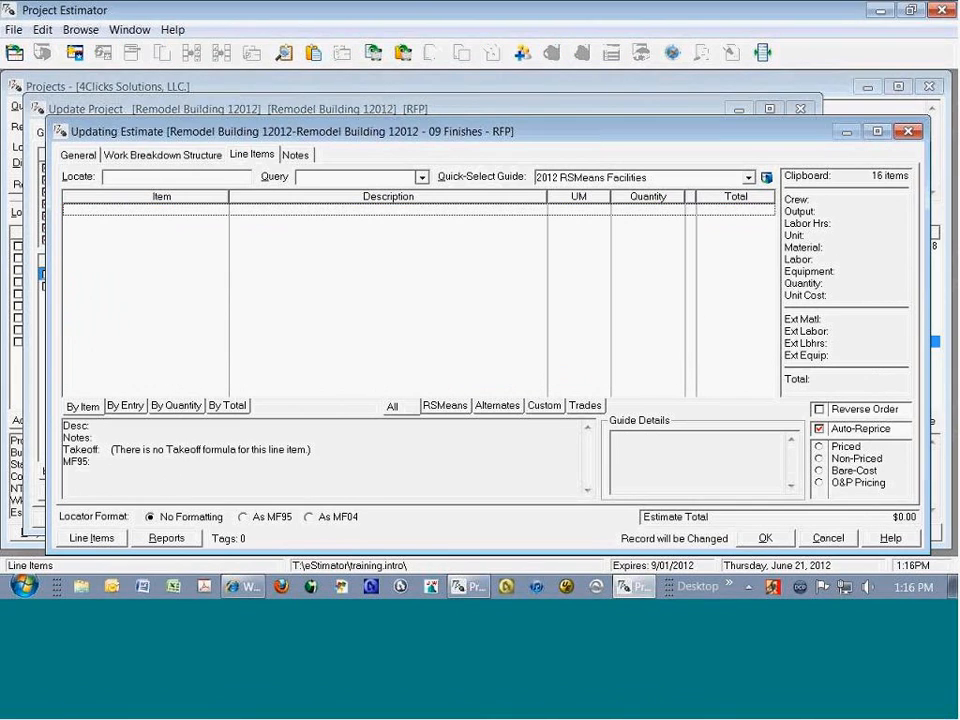
pyautogui.click(522, 52)
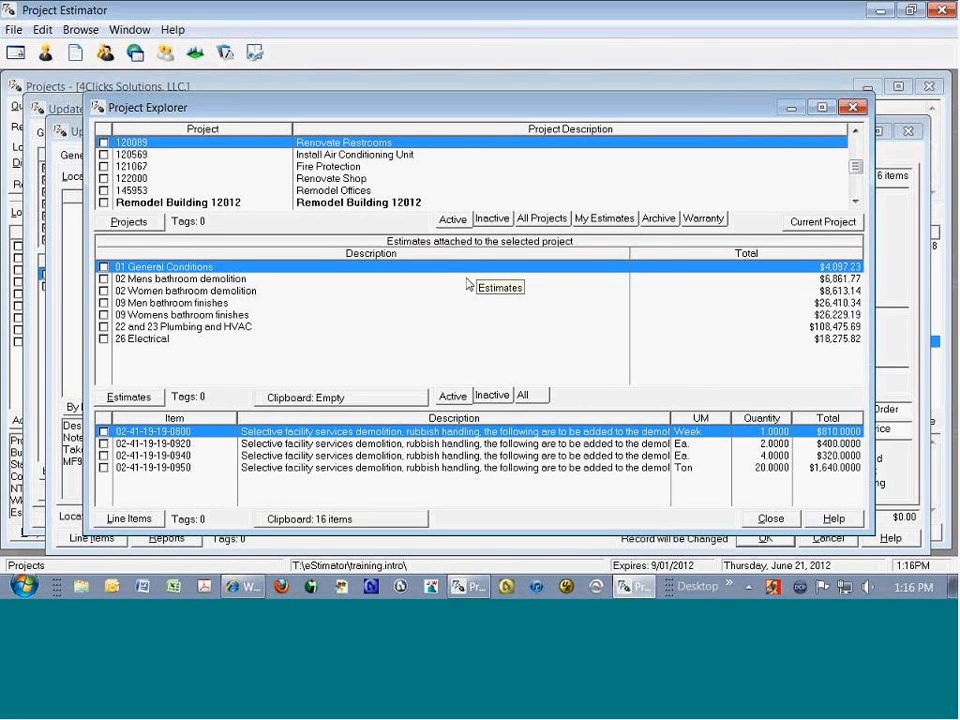
pyautogui.click(342, 456)
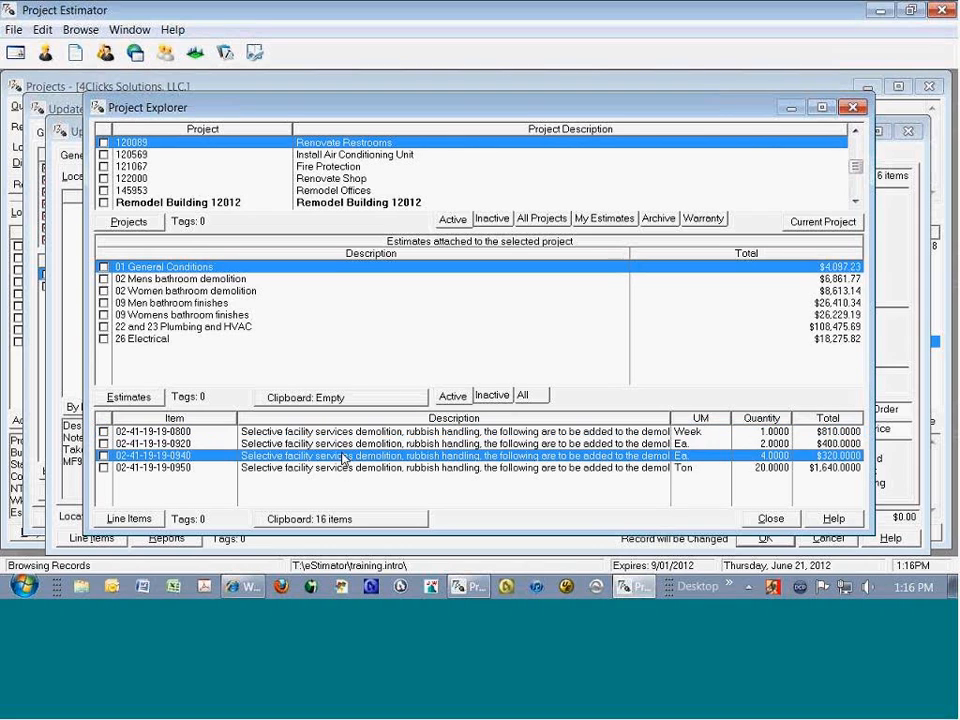
pyautogui.click(352, 431)
pyautogui.press('space')
pyautogui.press('space')
pyautogui.press('space')
pyautogui.press('space')
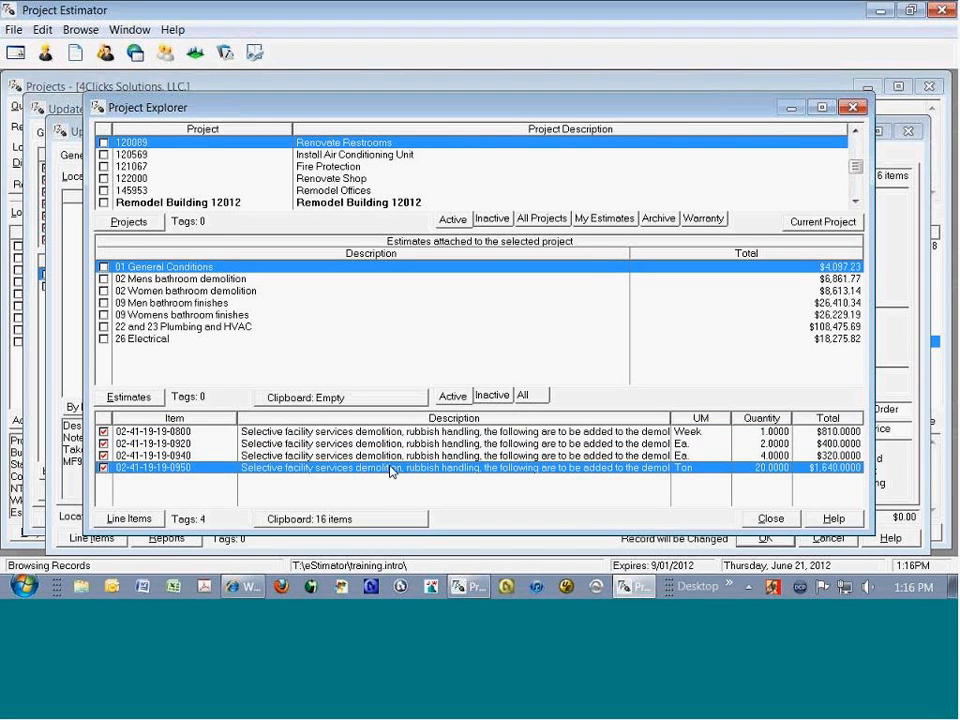
pyautogui.hotkey('ctrl', 'c')
pyautogui.click(185, 168)
pyautogui.click(386, 457)
pyautogui.press('space')
pyautogui.press('space')
pyautogui.press('space')
pyautogui.press('space')
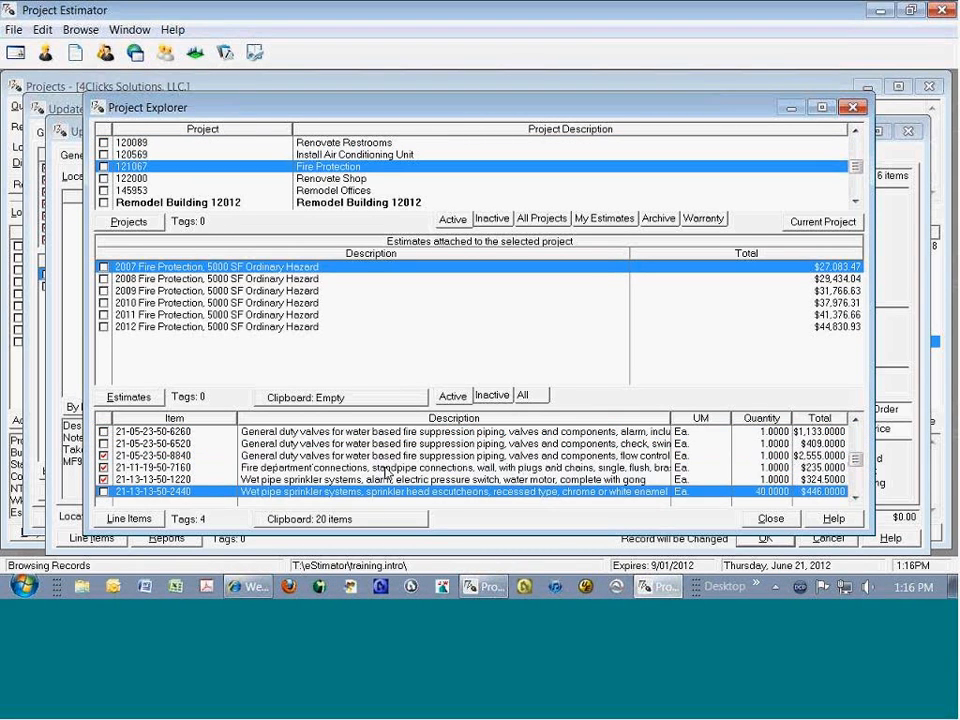
pyautogui.hotkey('ctrl', 'c')
pyautogui.click(345, 181)
pyautogui.click(381, 471)
pyautogui.press('space')
pyautogui.press('space')
pyautogui.press('space')
pyautogui.press('space')
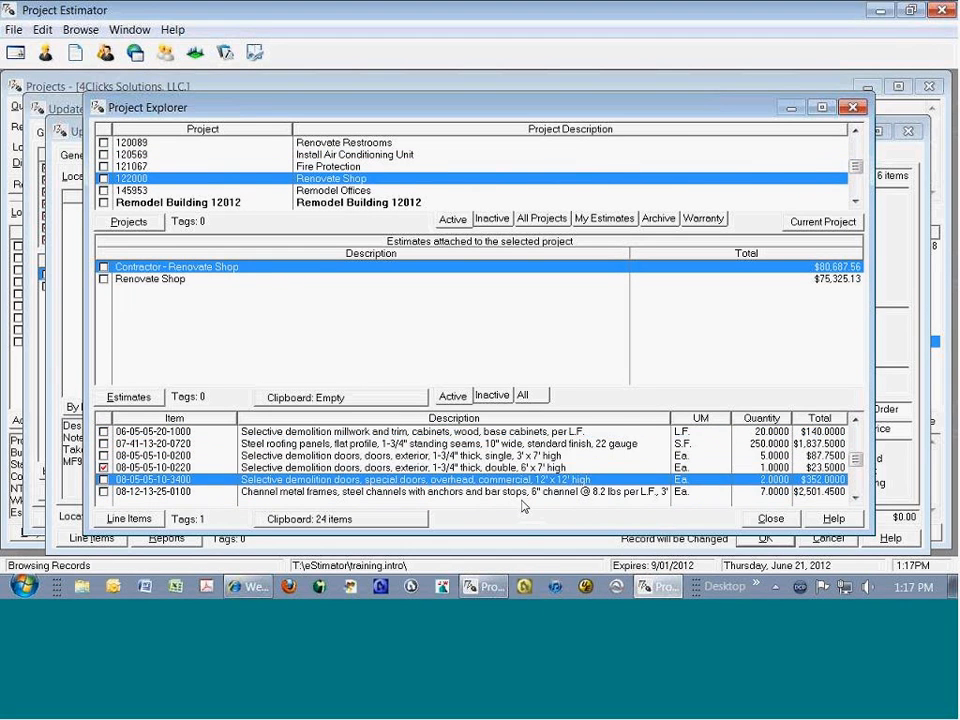
pyautogui.hotkey('ctrl', 'c')
pyautogui.press('Escape')
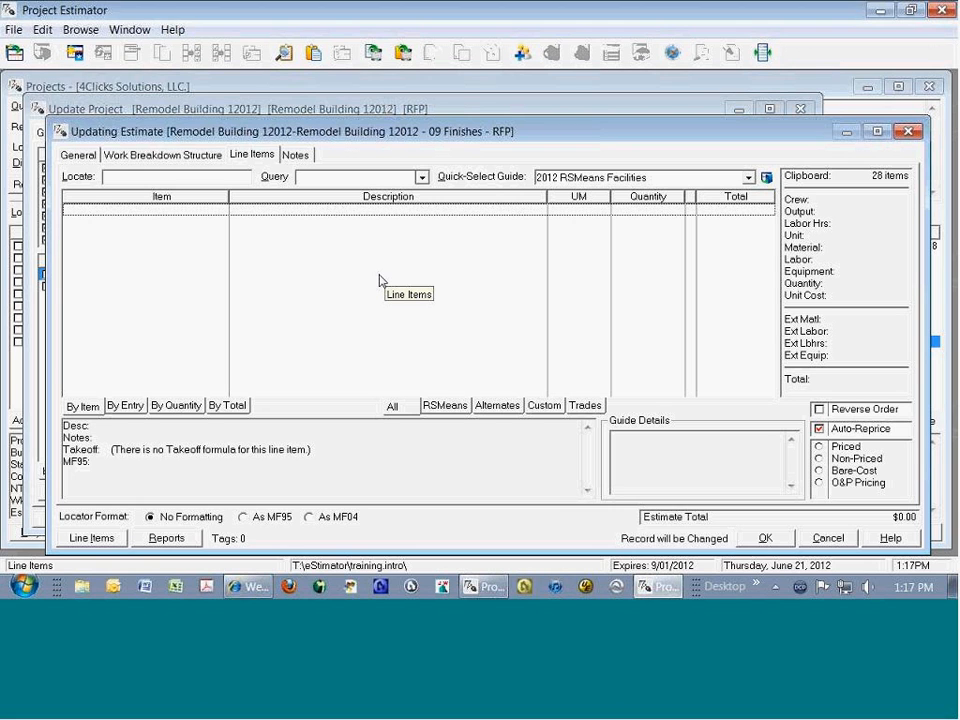
# Step: Paste the copied line items into the 09 Finishes estimate, repriced to the 2012 RSMeans guides with O&P pricing
pyautogui.hotkey('ctrl', 'v')
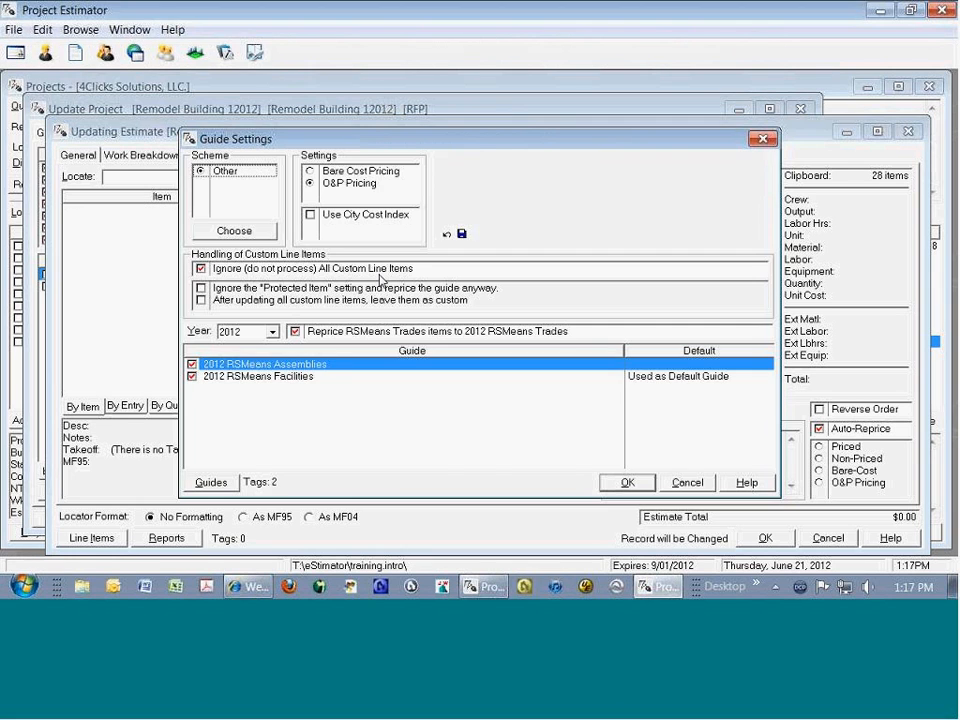
pyautogui.press('Return')
pyautogui.press('Escape')
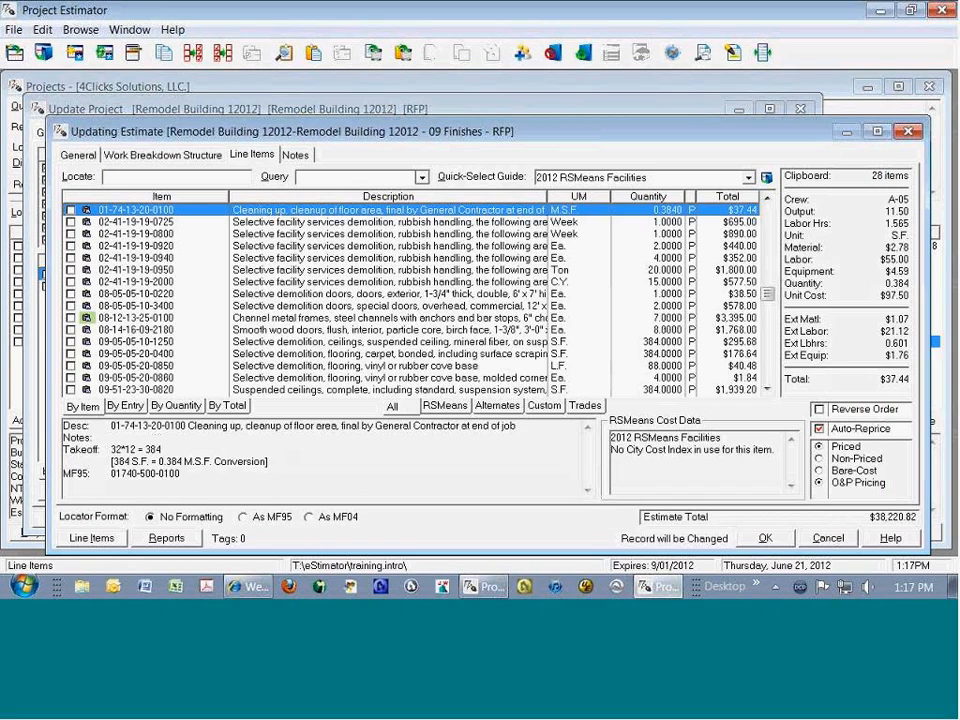